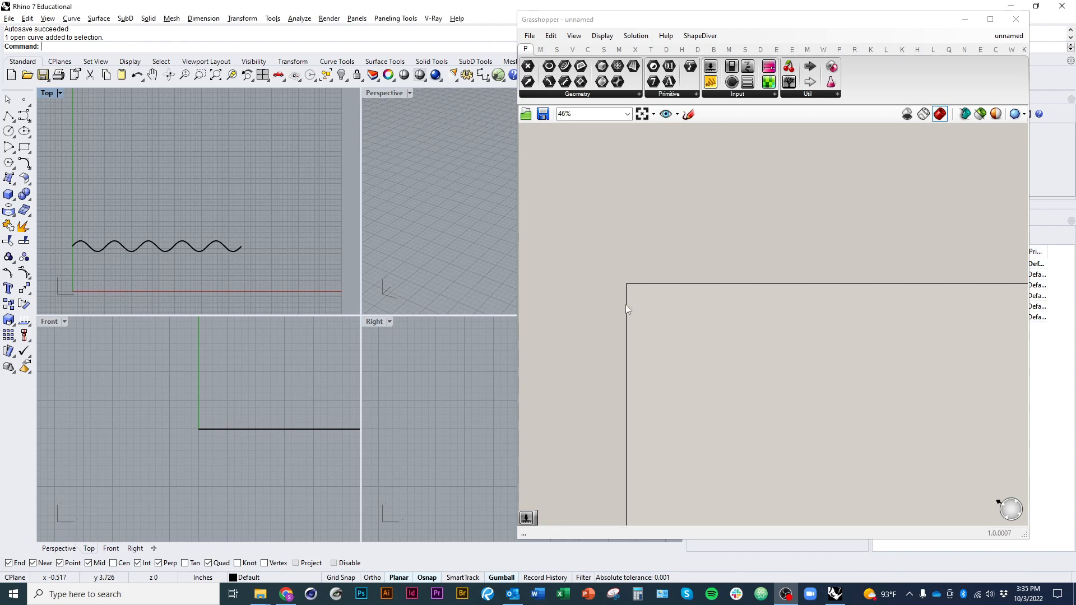
right_click(617, 246)
right_click_drag(734, 333, 647, 228)
scroll(610, 216, "up", 6)
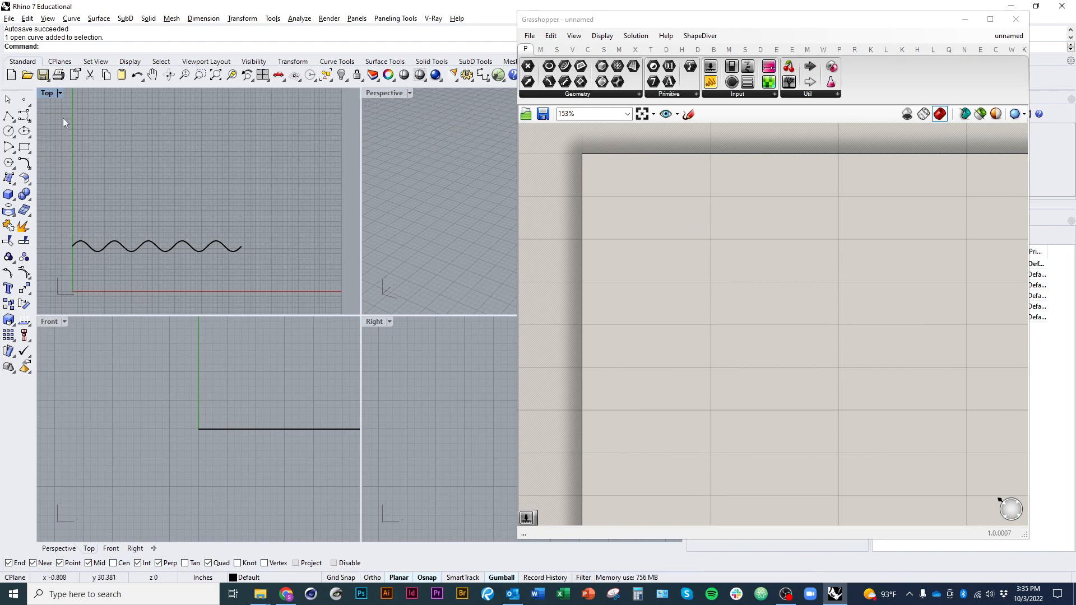
Step: Maximize the Top viewport and select the wavy curve
double_click(47, 94)
scroll(269, 372, "down", 3)
mouse_move(269, 373)
right_mouse_down("ctrl+shift")
mouse_move(324, 423)
mouse_move(240, 338)
mouse_move(281, 402)
right_mouse_up("ctrl+shift")
scroll(281, 400, "up", 7)
left_click(284, 356)
right_click_drag(325, 349, 226, 417)
scroll(286, 374, "down", 3)
mouse_move(225, 415)
left_mouse_down()
mouse_move(256, 441)
mouse_move(313, 457)
left_mouse_up()
left_click(308, 493)
mouse_move(305, 496)
right_mouse_down("ctrl+shift")
mouse_move(173, 476)
mouse_move(379, 494)
mouse_move(359, 511)
right_mouse_up("ctrl+shift")
left_click(315, 452)
mouse_move(350, 455)
right_mouse_down("ctrl+shift")
mouse_move(326, 489)
mouse_move(289, 481)
mouse_move(282, 490)
right_mouse_up("ctrl+shift")
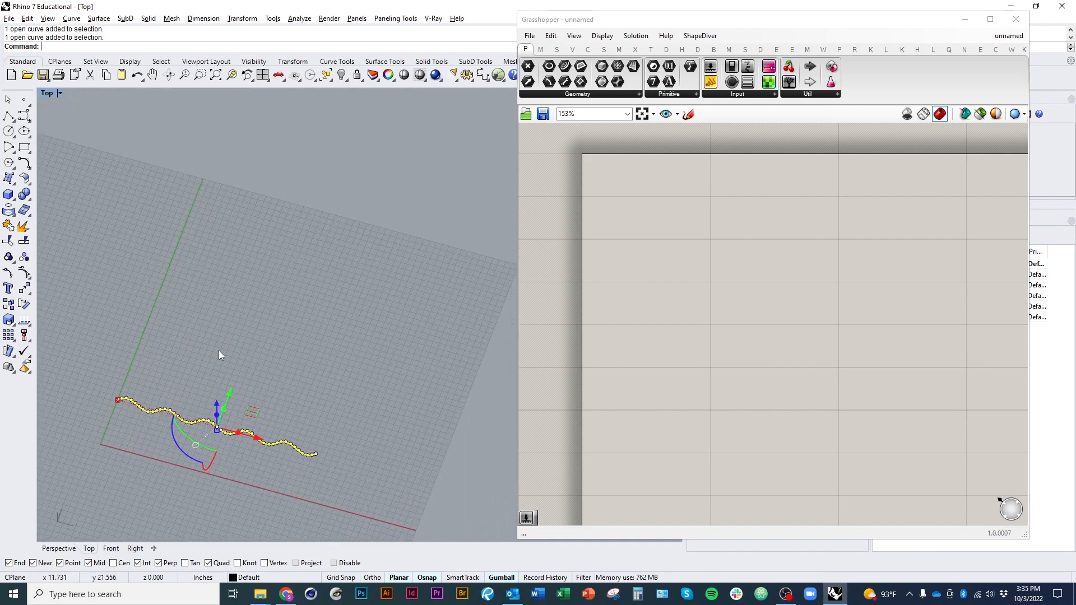
mouse_move(218, 351)
right_mouse_down("ctrl+shift")
mouse_move(228, 358)
mouse_move(211, 345)
mouse_move(225, 352)
right_mouse_up("ctrl+shift")
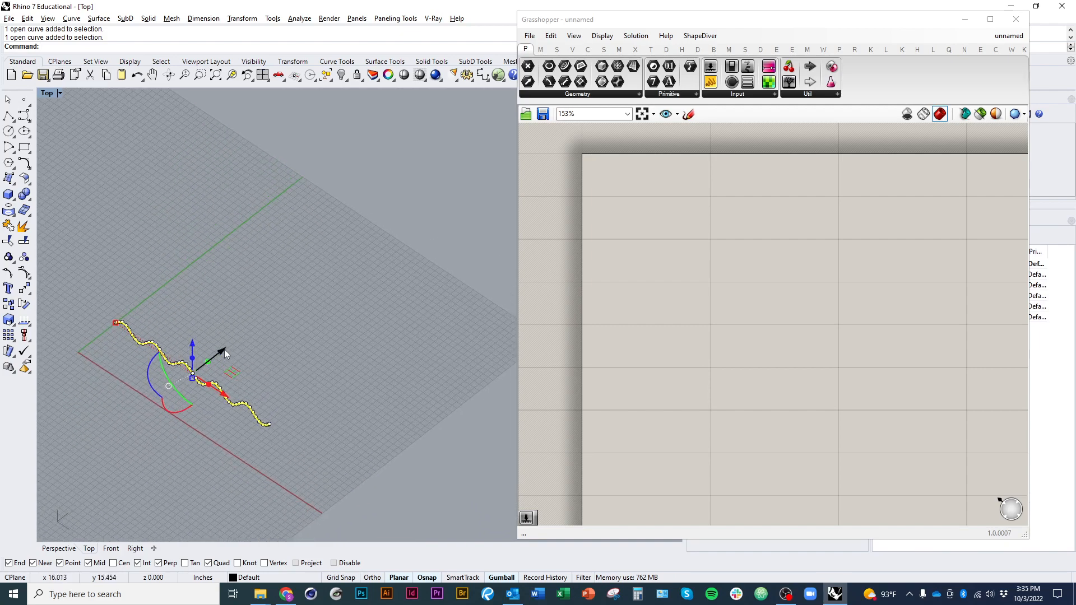
Step: Mirror the wavy curve and repeat the mirror across the new copy's end to build three parallel wavy curves
mouse_move(224, 353)
left_mouse_down()
mouse_move(264, 338)
mouse_move(256, 345)
left_mouse_up()
mouse_move(302, 372)
right_mouse_down()
mouse_move(317, 427)
mouse_move(303, 465)
mouse_move(317, 440)
right_mouse_up()
scroll(296, 423, "up", 6)
scroll(296, 423, "down", 6)
right_click_drag(219, 457, 353, 439, "ctrl+shift")
left_click(261, 481)
left_click(261, 439)
left_click(319, 476)
right_click(356, 445)
left_click(354, 441)
left_click(428, 486, "shift")
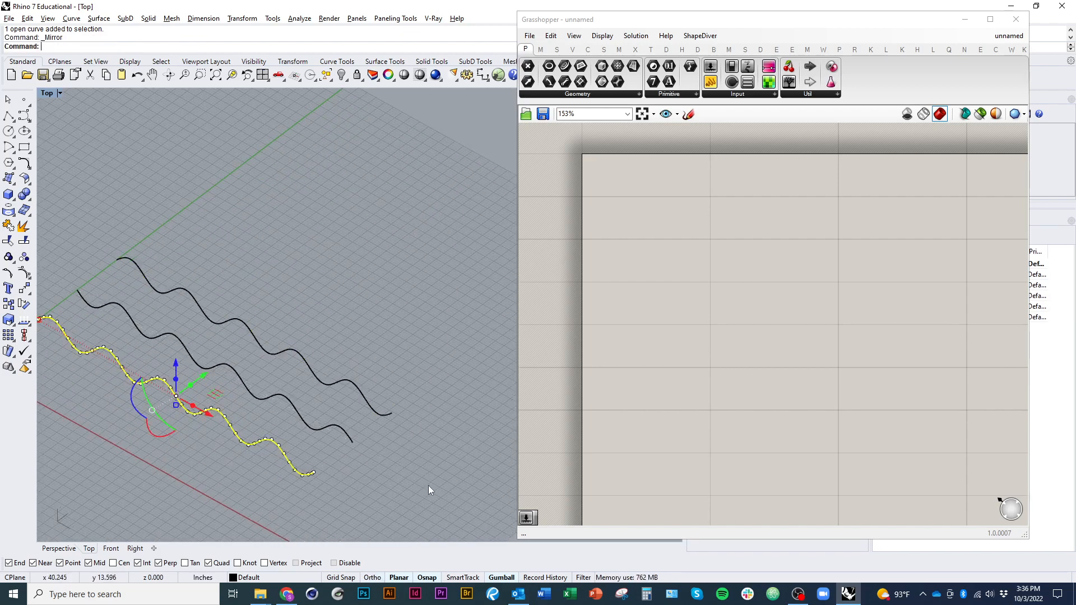
scroll(420, 480, "down", 5)
left_click(411, 476)
key("Escape")
Step: Mirror the middle wavy curve across a line along X through the end of the outermost curve
left_click_drag(421, 479, 375, 415)
right_click_drag(377, 437, 361, 470, "shift")
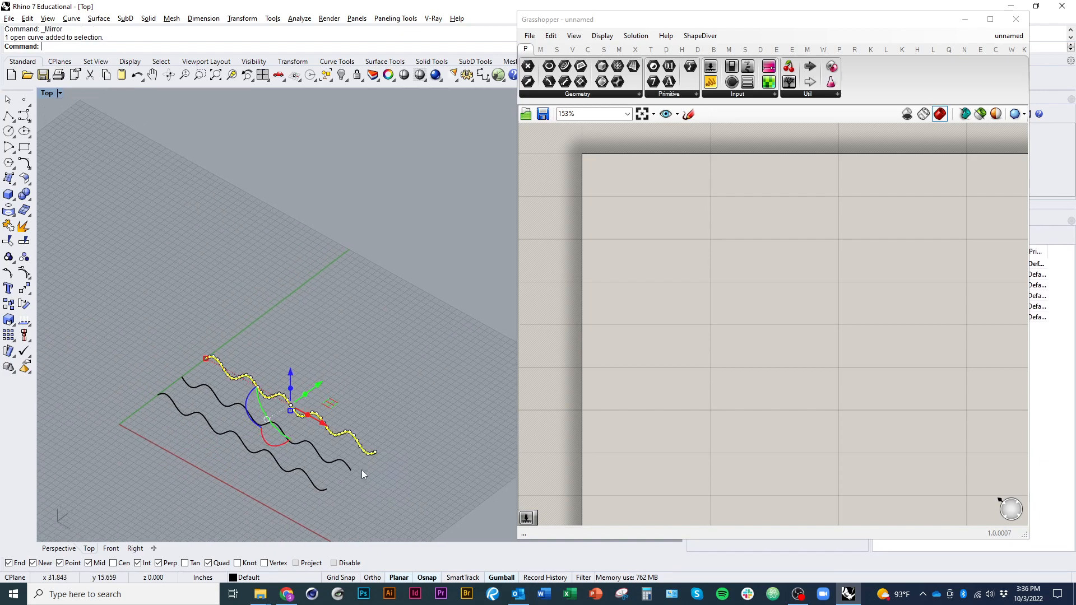
left_click(347, 475)
left_click(350, 470)
right_click(376, 465)
left_click(374, 454)
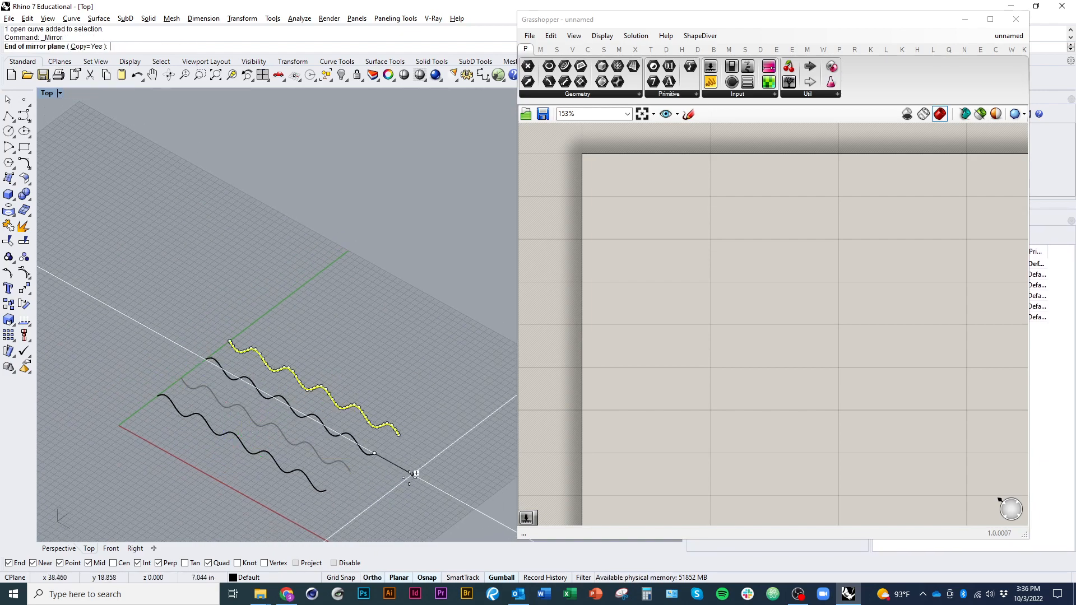
left_click(413, 475)
key("Escape")
key("Escape")
Step: Mirror the second and third wavy curves across a line along X through the end of the fourth curve
left_click_drag(430, 498, 368, 430)
right_click(399, 478)
key("Escape")
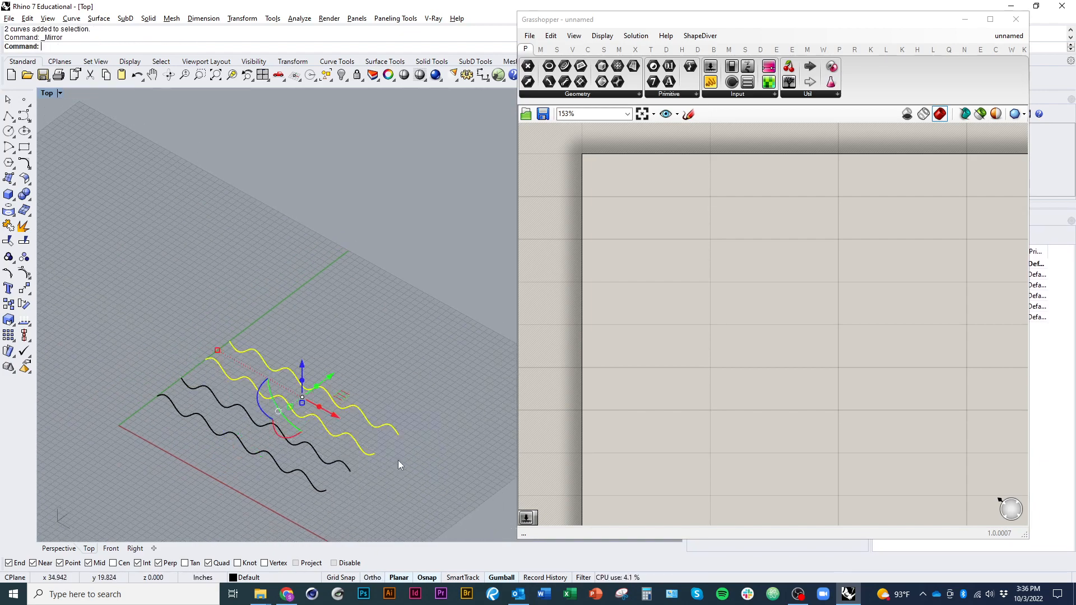
left_click(397, 433, "ctrl")
left_click(350, 470, "shift")
right_click(396, 472)
left_click(404, 440)
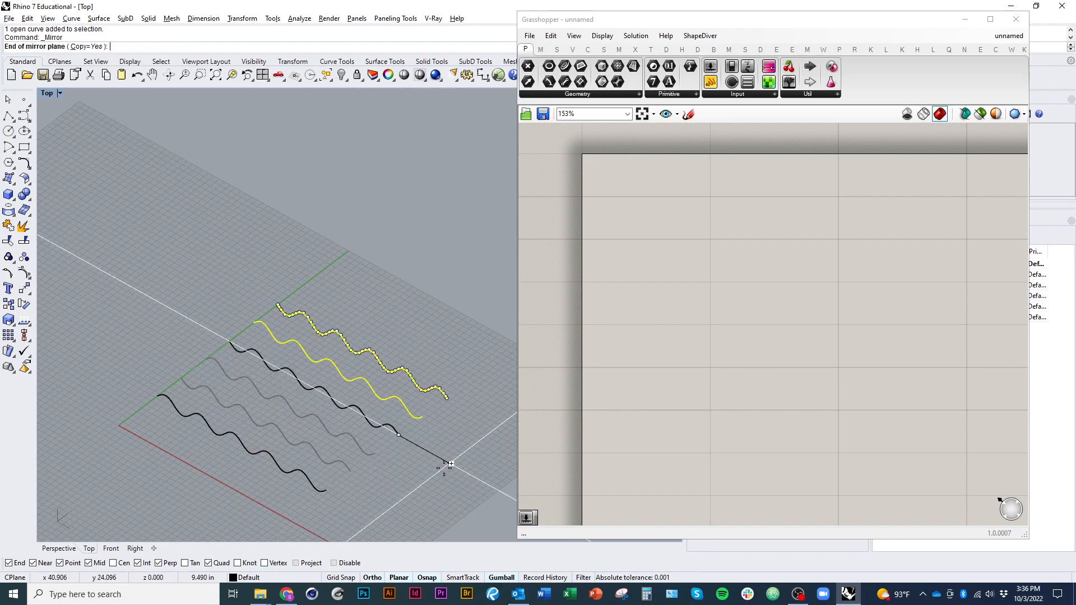
left_click(451, 464)
key("Escape")
Step: Select all six wavy curves and move them along Y, well away from the origin
right_click_drag(439, 456, 415, 486, "shift")
right_click_drag(344, 464, 398, 461)
left_click_drag(414, 466, 254, 343)
right_click_drag(262, 373, 267, 421, "shift")
scroll(281, 470, "down", 3)
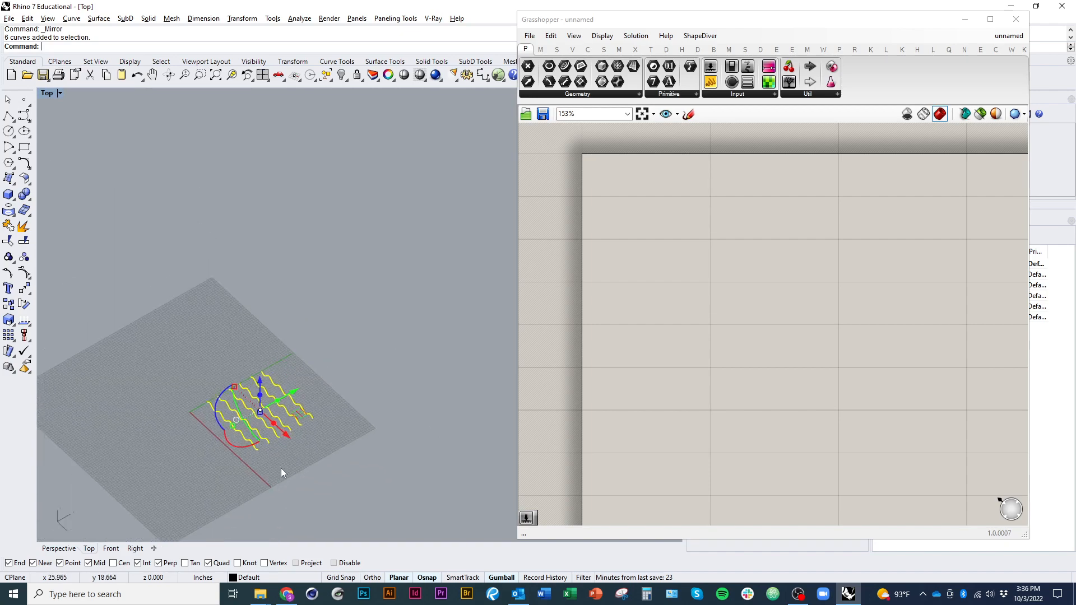
left_click_drag(283, 425, 414, 375)
right_click_drag(293, 439, 330, 474, "shift")
key("Escape")
scroll(304, 439, "up", 4)
Step: Draw an arc by centre, start and end point near the origin, in the space freed by the wavy curves
type("Arc")
key("Return")
right_click_drag(330, 474, 307, 418, "shift")
left_click(288, 455)
left_click(254, 433)
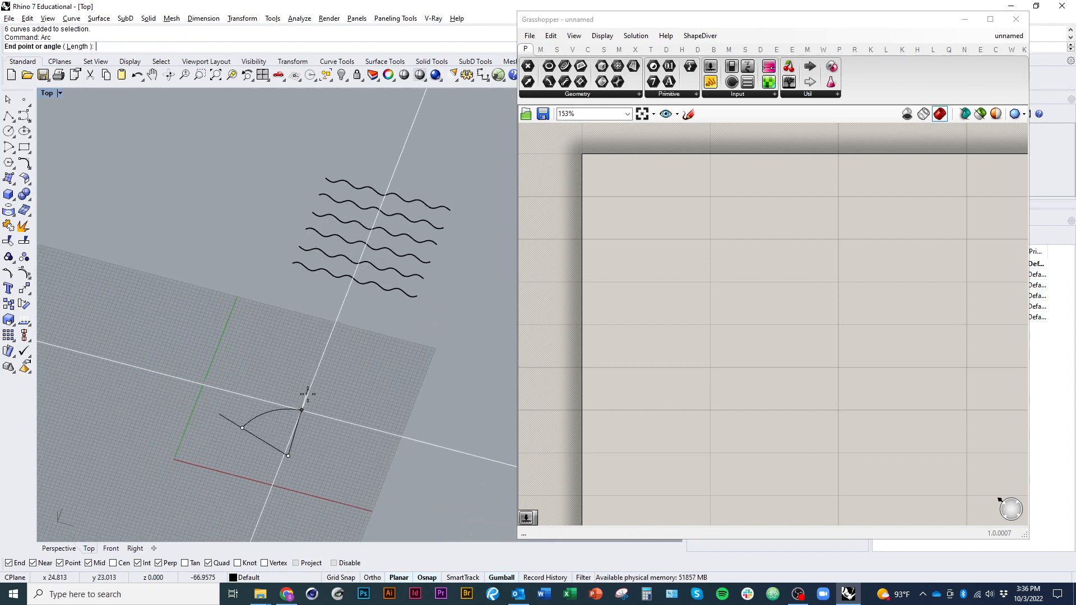
left_click(307, 411)
Step: Offset the arc outward by a distance of 5 with no end cap
left_click(287, 413)
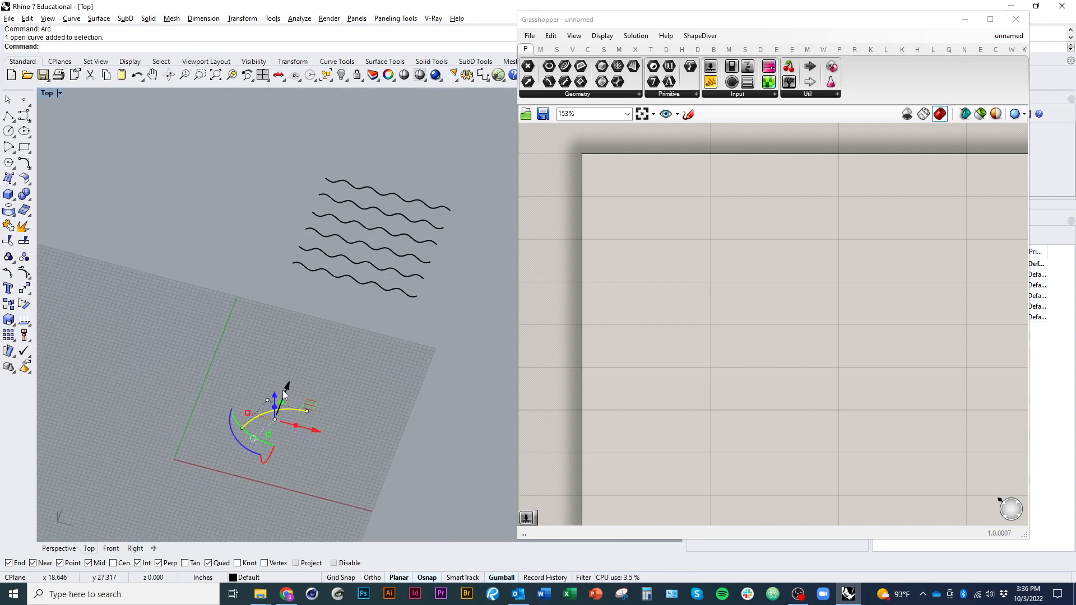
key("Return")
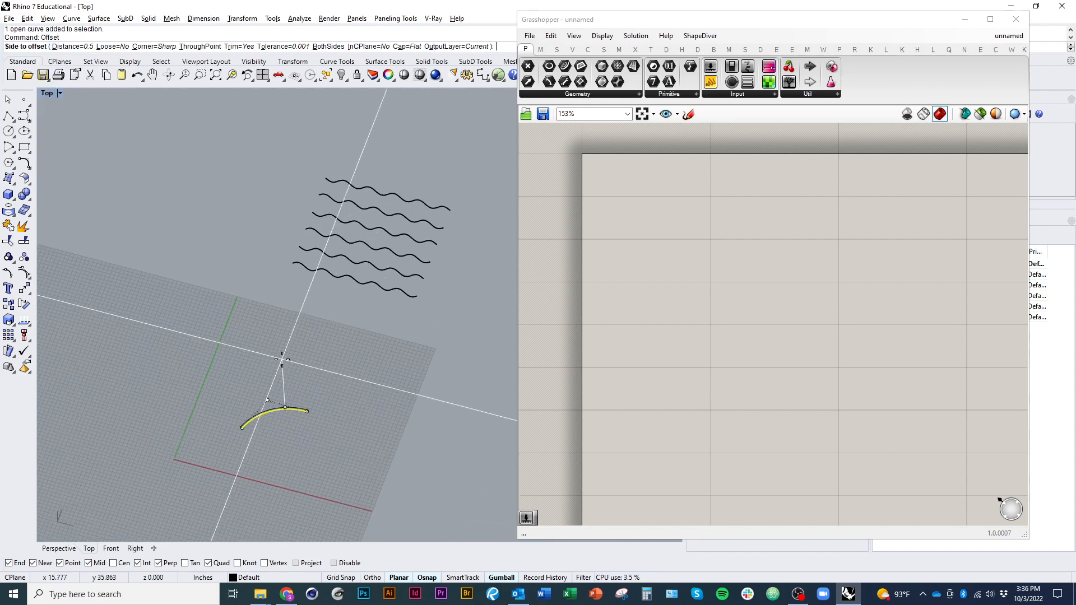
type("5")
key("Return")
type("a")
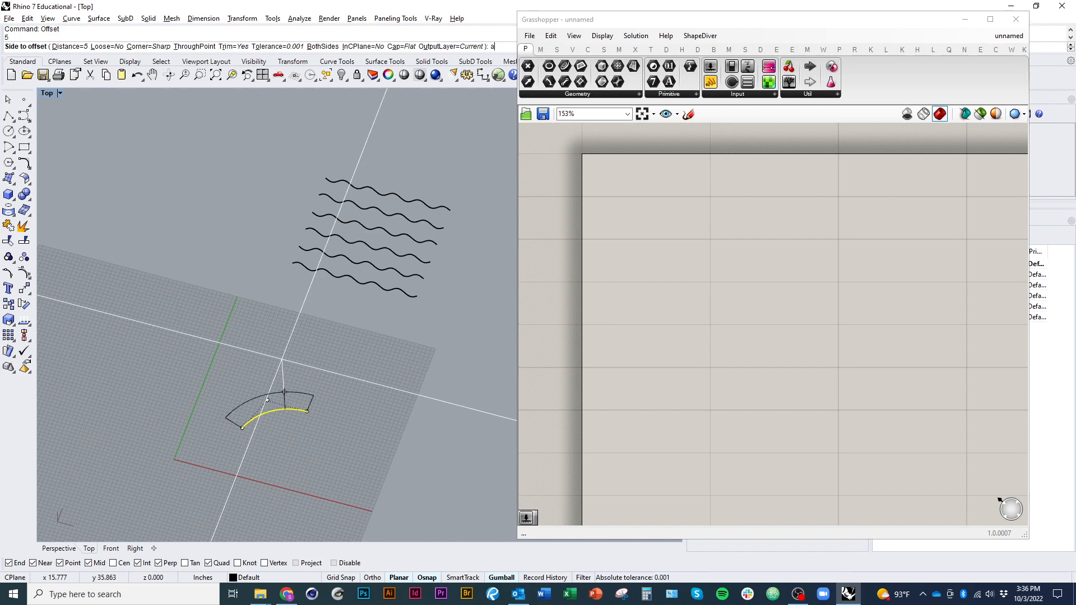
key("Return")
type("n")
key("Return")
right_click_drag(270, 380, 264, 397)
left_click(264, 397)
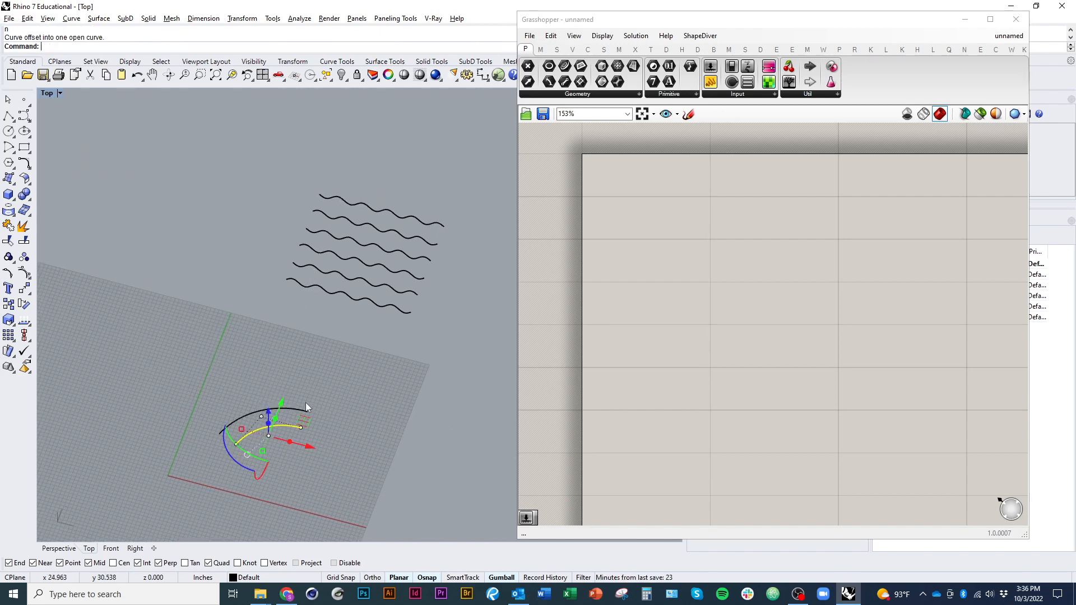
Step: Offset the outermost arc outward by 5 three more times to build a set of five concentric arcs
left_click(306, 409)
key("Return")
left_click(296, 356)
left_click(311, 393)
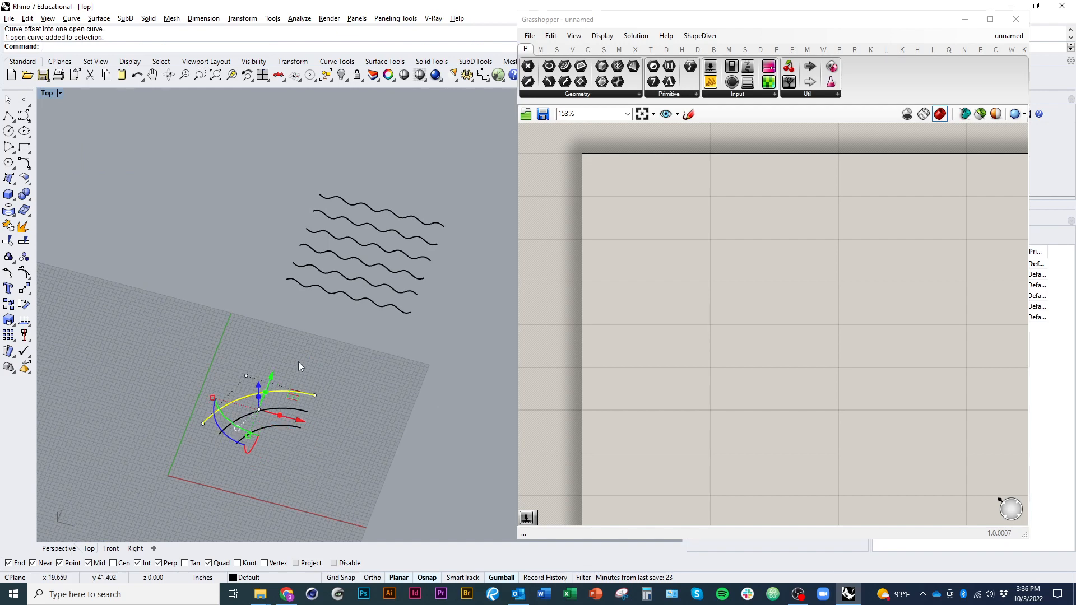
key("Return")
left_click(301, 362)
left_click(308, 376)
key("Return")
left_click(314, 348)
right_click_drag(340, 396, 338, 409)
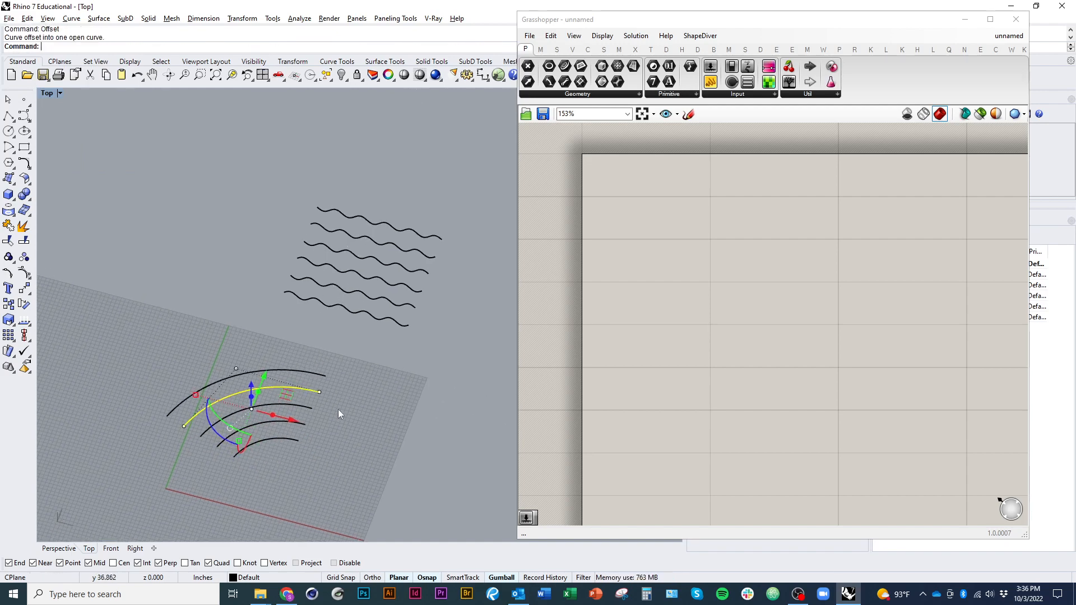
left_click_drag(331, 480, 240, 361)
right_click_drag(368, 420, 284, 441)
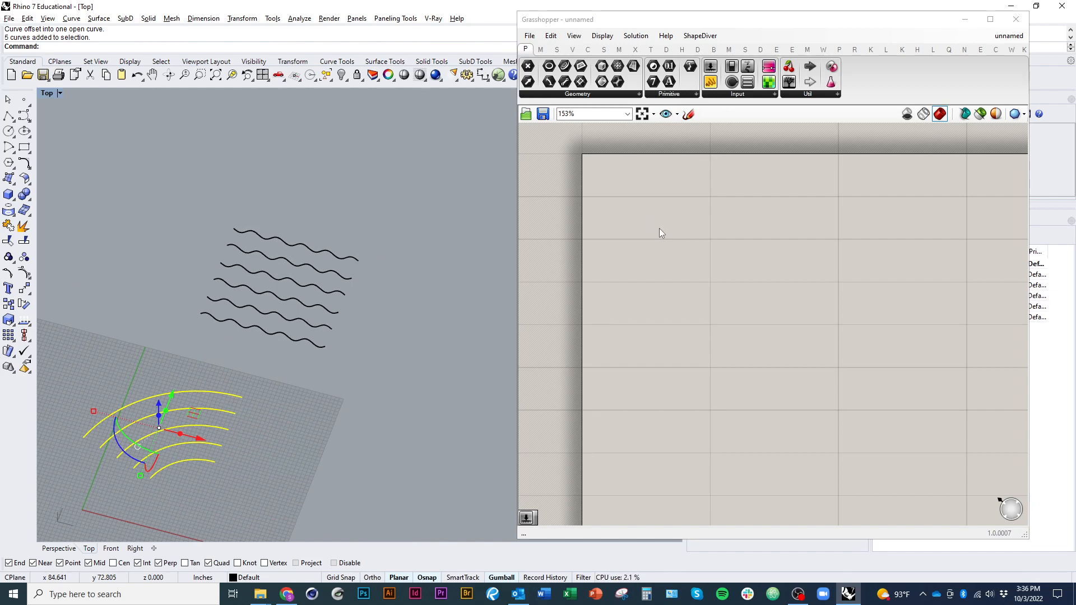
left_click(390, 409)
right_click_drag(672, 309, 671, 346)
scroll(680, 350, "up", 1)
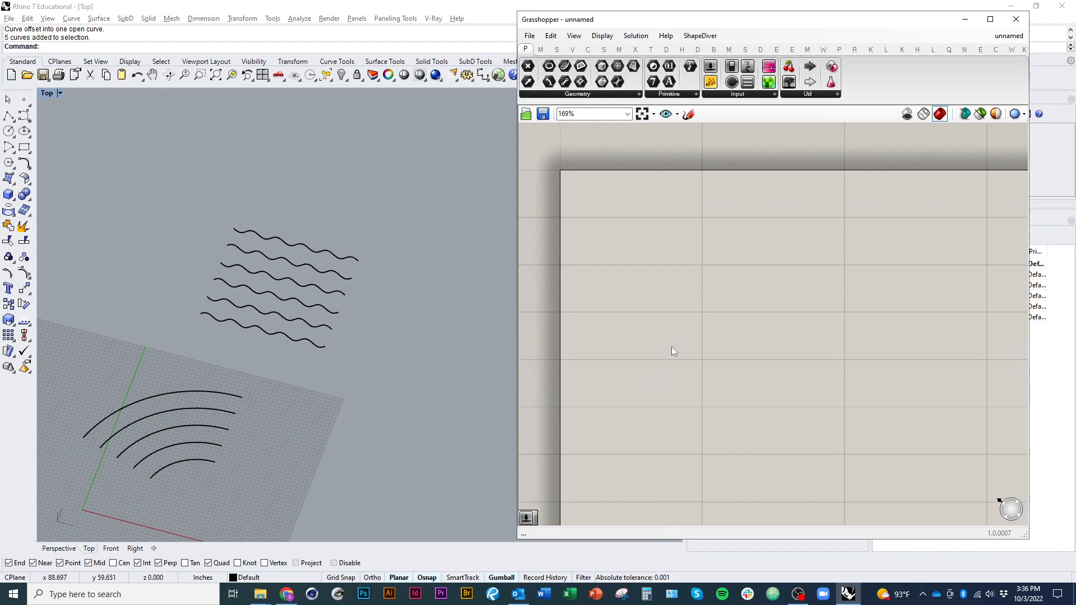
Step: Create a 7 by 7 inch square plane surface beside the arcs and set the viewport display to Shaded
left_click(10, 179)
left_click(25, 202)
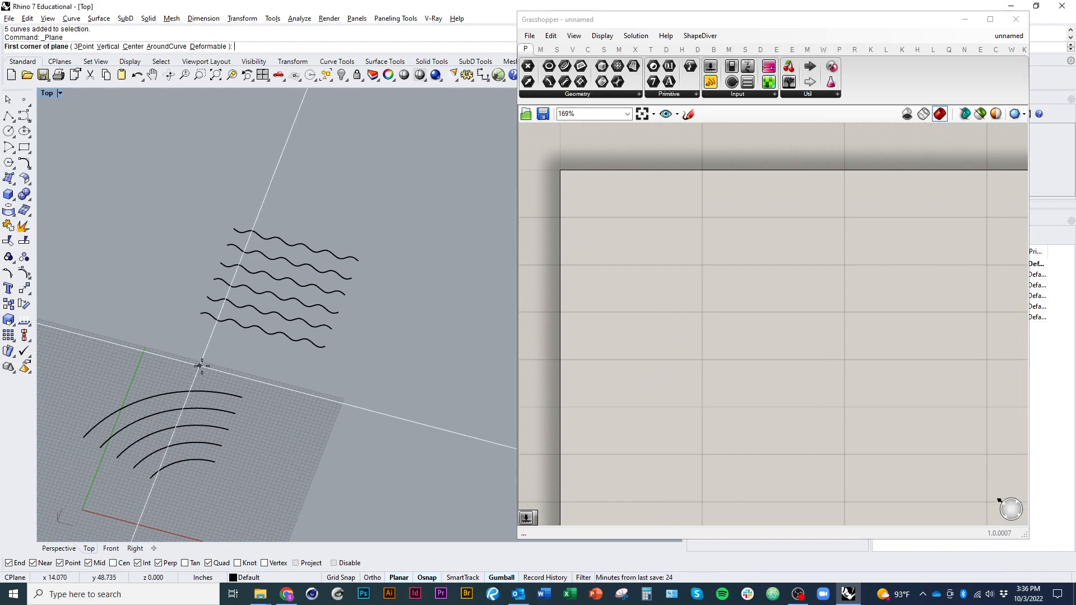
right_click_drag(263, 443, 283, 434)
right_click_drag(288, 481, 298, 431, "shift")
left_click(264, 449)
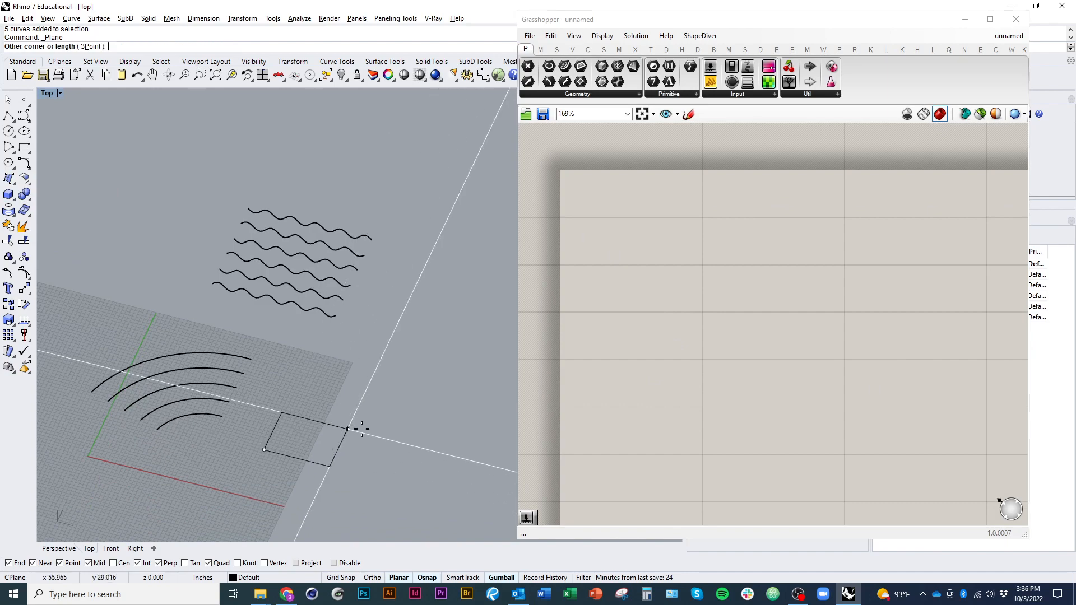
type("7")
key("Return")
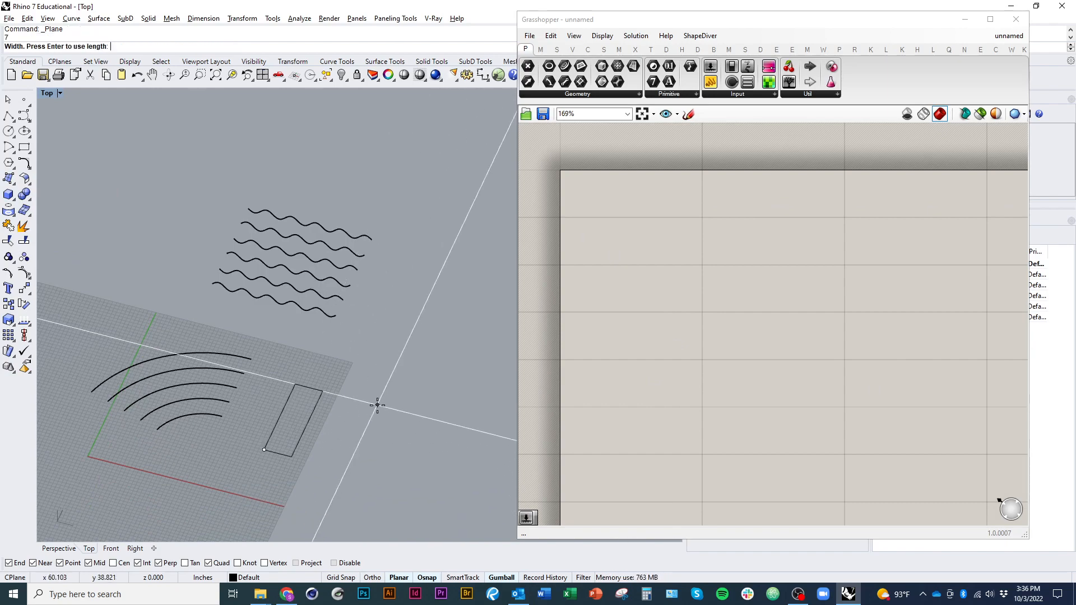
key("Return")
right_click_drag(378, 405, 382, 384, "shift")
scroll(307, 378, "up", 2)
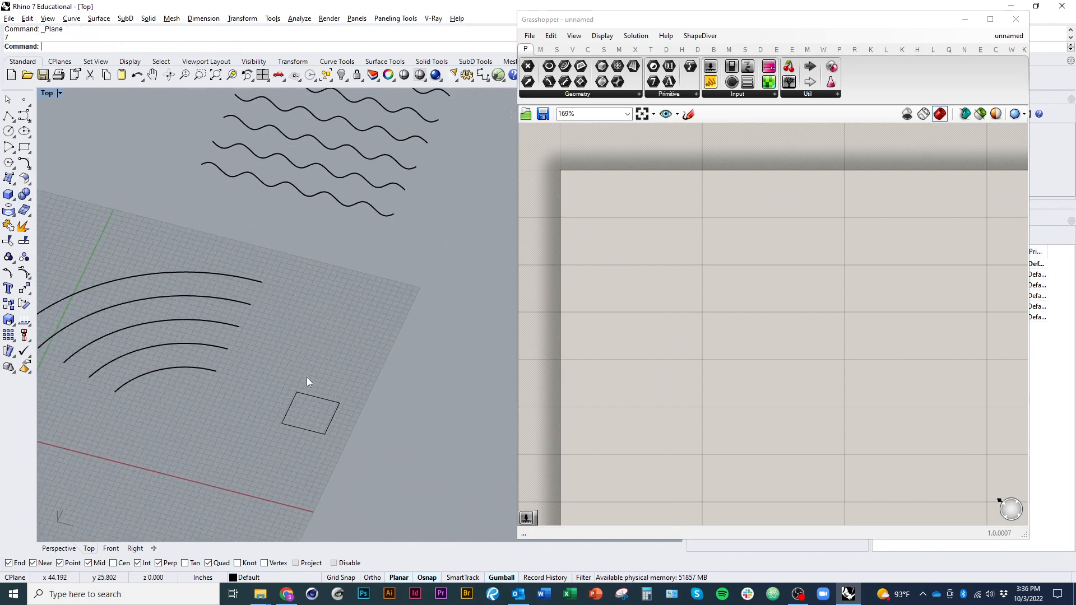
left_click(49, 94)
left_click(107, 53)
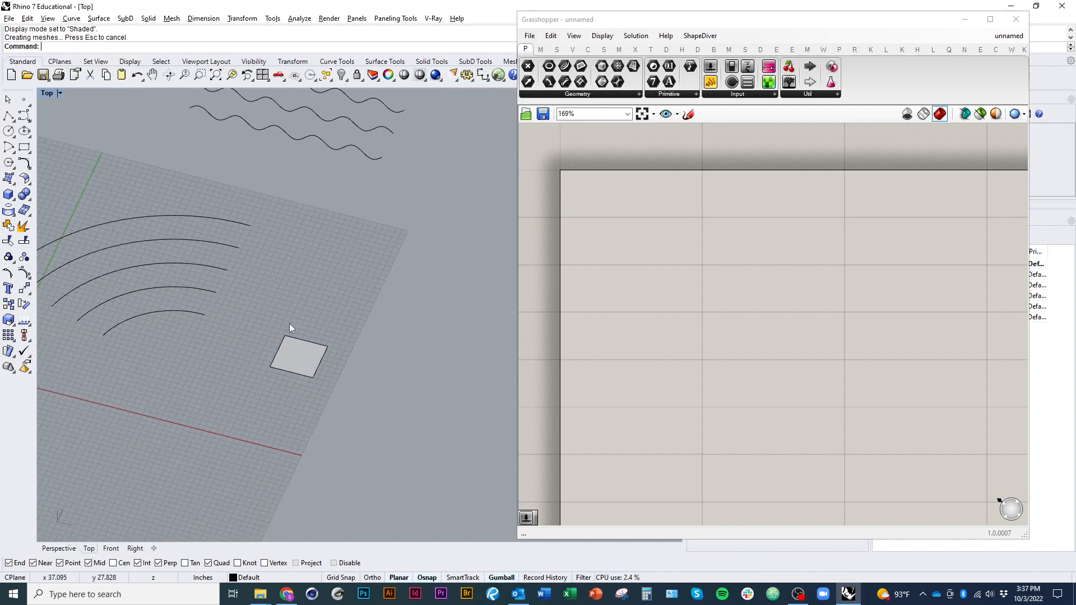
Step: Select the five arcs and move them along X and Y over the square surface
left_click_drag(299, 360, 245, 321)
right_click_drag(244, 370, 312, 416, "shift")
scroll(309, 423, "down", 4)
left_click_drag(254, 456, 186, 271)
right_click_drag(287, 362, 272, 401, "shift")
scroll(211, 421, "up", 2)
left_click_drag(185, 435, 349, 432)
scroll(350, 431, "up", 6)
right_click_drag(348, 374, 380, 441)
right_click_drag(318, 339, 329, 407, "shift")
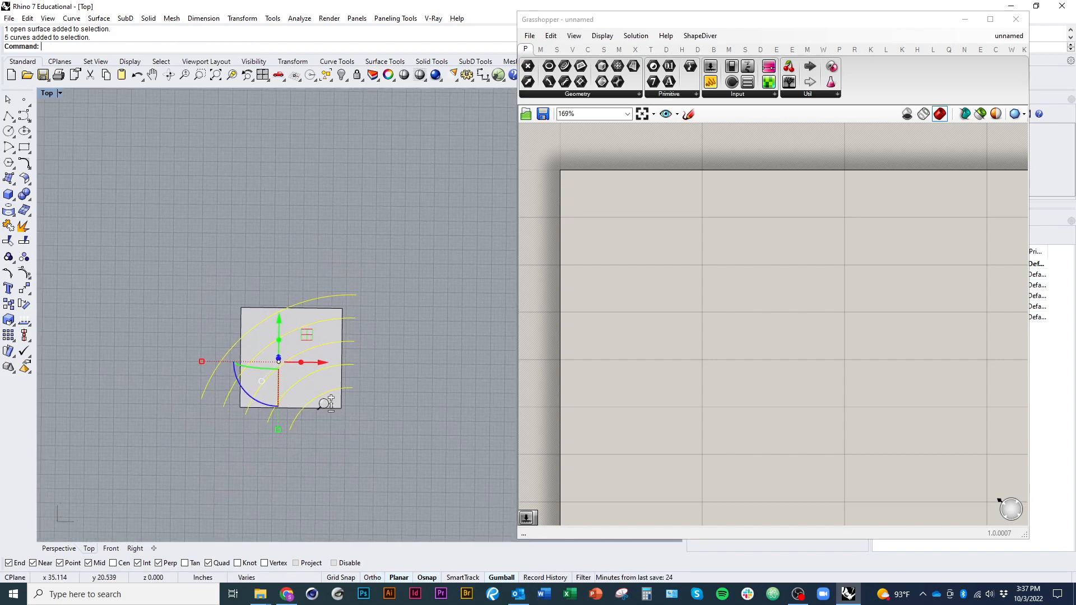
scroll(330, 410, "up", 3)
left_click_drag(258, 307, 258, 300)
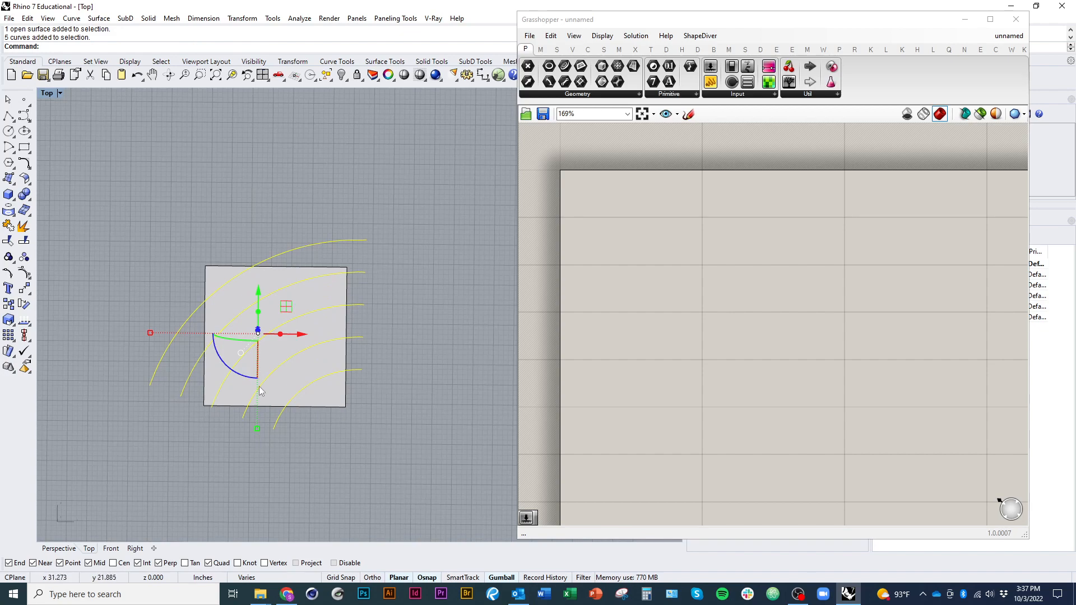
Step: Group the six wavy curves and move them over the square surface, across the arcs
scroll(259, 385, "down", 9)
right_click_drag(325, 292, 347, 453, "shift")
scroll(322, 408, "down", 4)
right_click_drag(321, 408, 295, 358)
scroll(364, 370, "up", 4)
left_click_drag(360, 391, 272, 215)
scroll(264, 241, "down", 6)
right_click_drag(276, 264, 301, 229)
mouse_move(233, 224)
left_mouse_down("shift")
mouse_move(260, 235)
mouse_move(212, 413)
mouse_move(183, 428)
left_mouse_up("shift")
scroll(309, 284, "up", 5)
scroll(168, 396, "up", 8)
mouse_move(177, 331)
right_mouse_down()
mouse_move(161, 379)
mouse_move(224, 382)
mouse_move(211, 388)
right_mouse_up()
scroll(211, 388, "up", 1)
scroll(211, 389, "up", 1)
left_click_drag(149, 422, 156, 417)
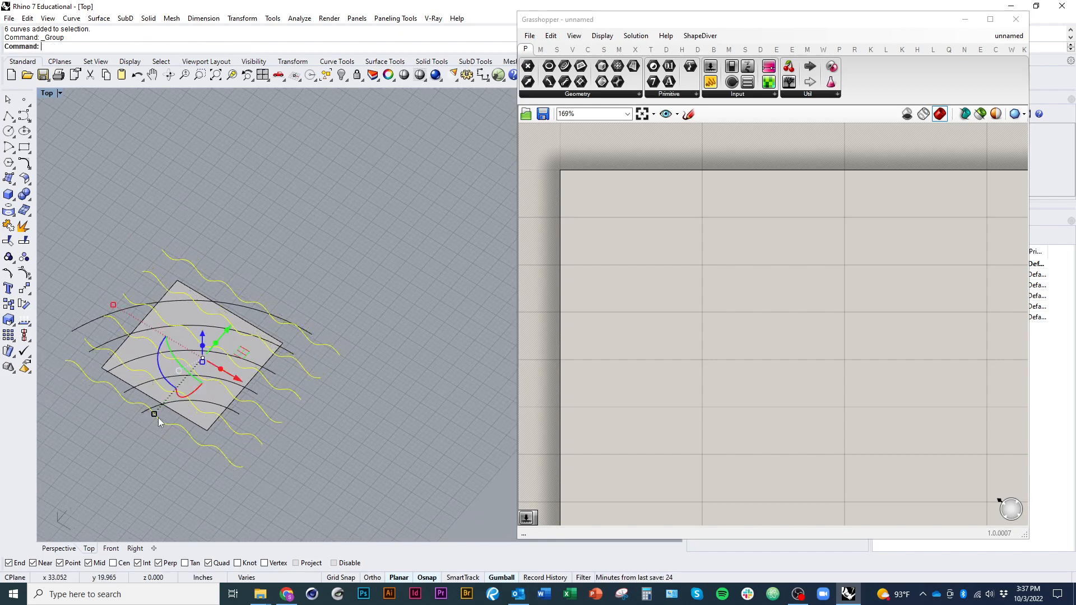
left_click(330, 447)
mouse_move(329, 447)
right_mouse_down()
mouse_move(319, 476)
mouse_move(403, 399)
mouse_move(387, 395)
right_mouse_up()
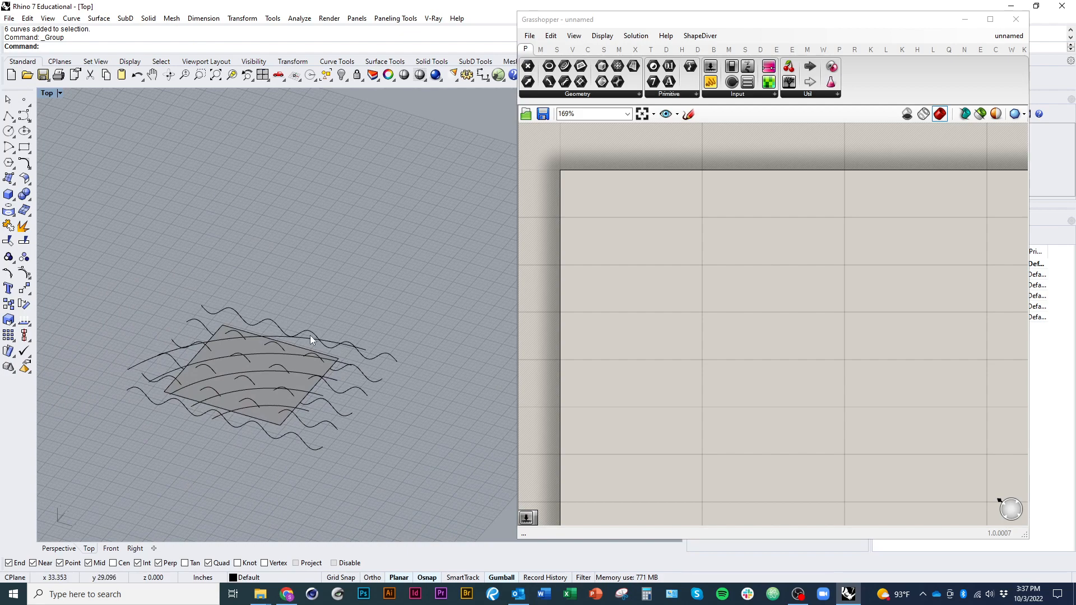
Step: In Grasshopper, place a Surface parameter on the canvas and set the square plane as its one surface
left_click(591, 95)
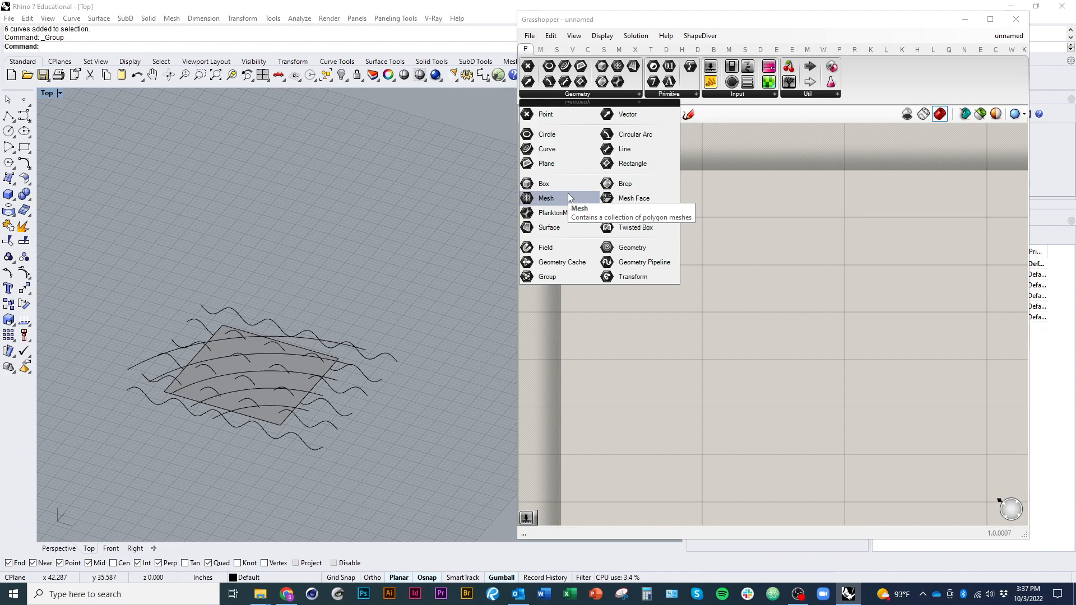
left_click_drag(552, 227, 627, 240)
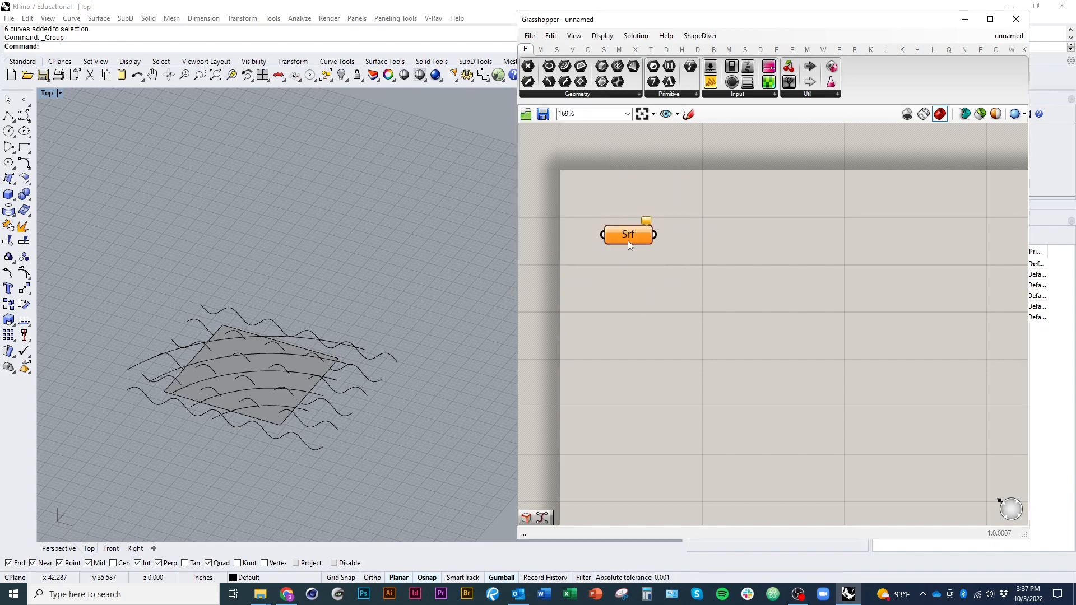
left_click(277, 422)
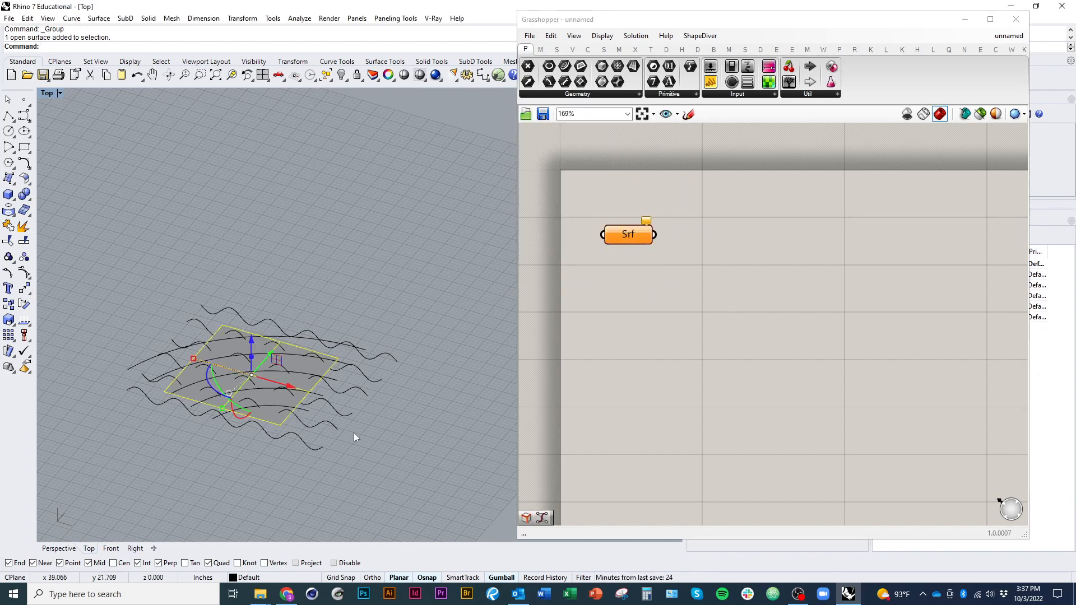
right_click(622, 246)
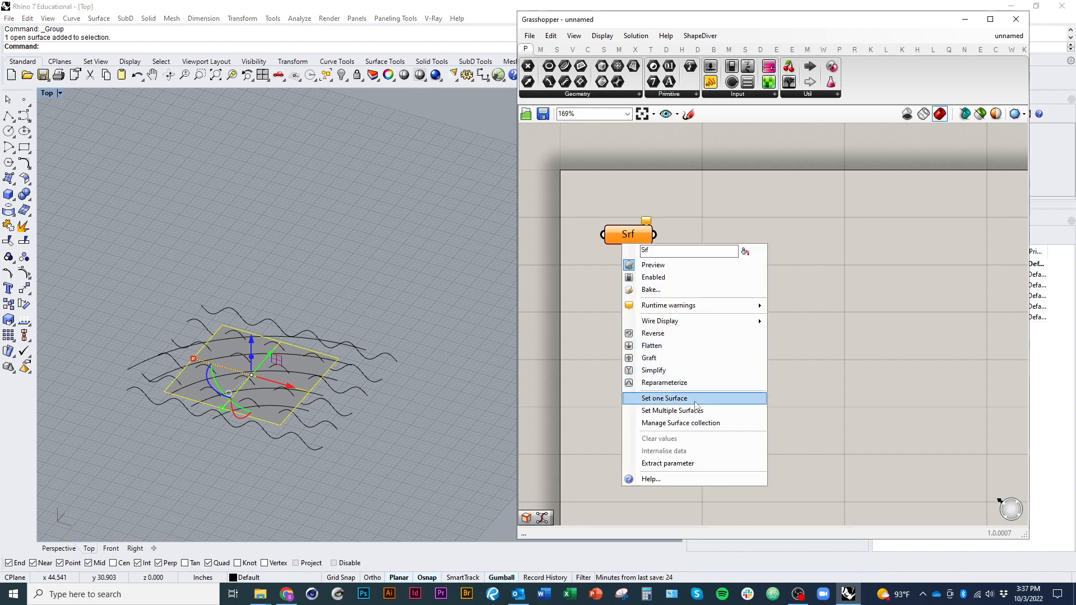
left_click(644, 397)
right_click_drag(620, 314, 605, 270)
scroll(615, 254, "down", 2)
left_click_drag(622, 220, 668, 283)
left_click(700, 318)
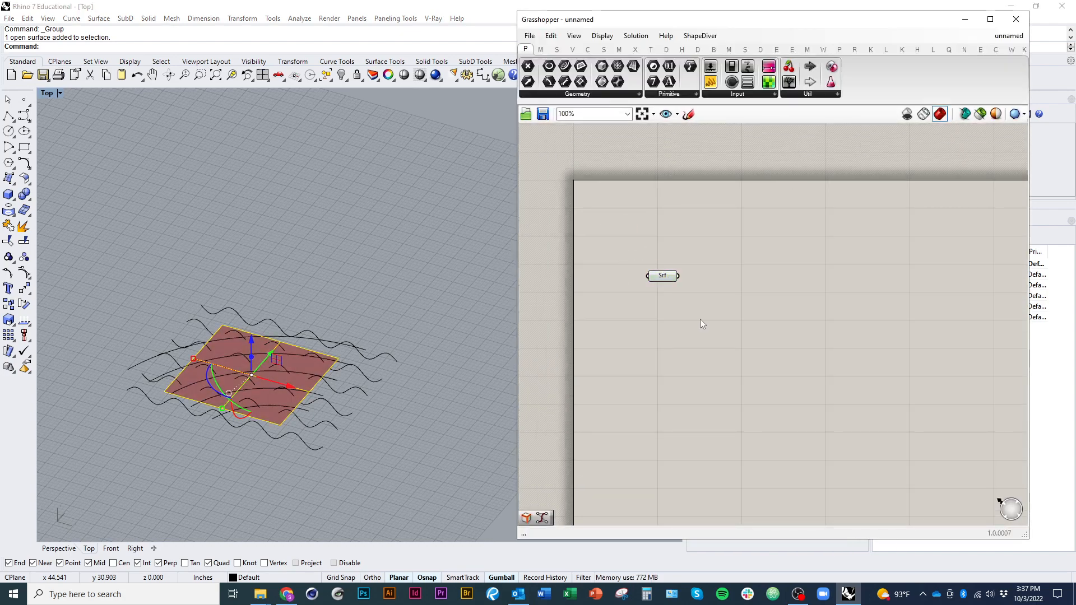
right_click_drag(700, 318, 671, 327)
Step: Place a Curve parameter below the Surface parameter and reference the six grouped wavy curves as multiple curves
left_click(321, 474)
scroll(261, 448, "up", 3)
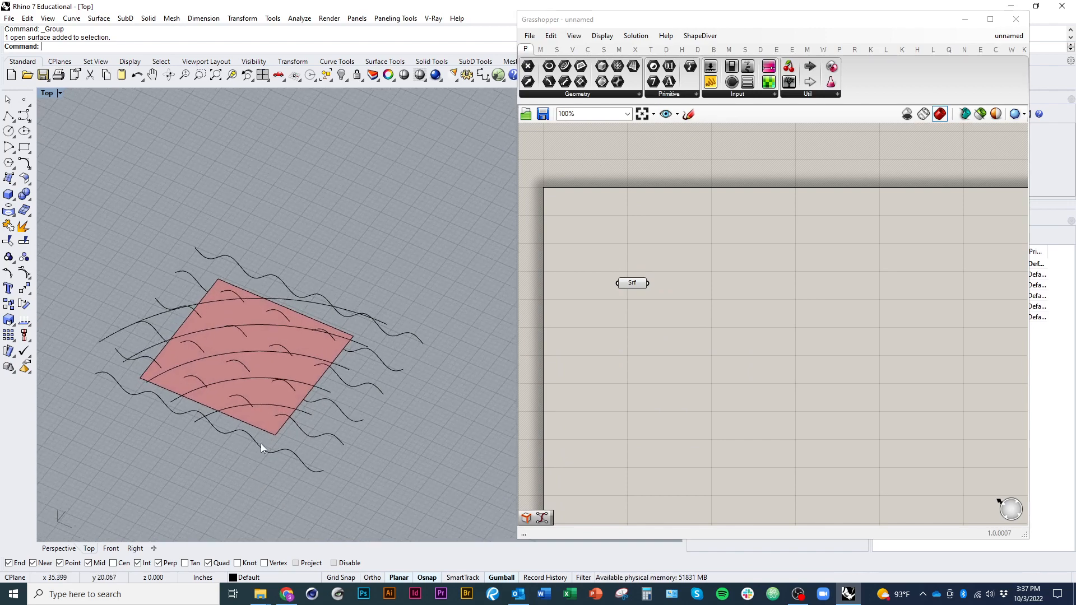
left_click(313, 465)
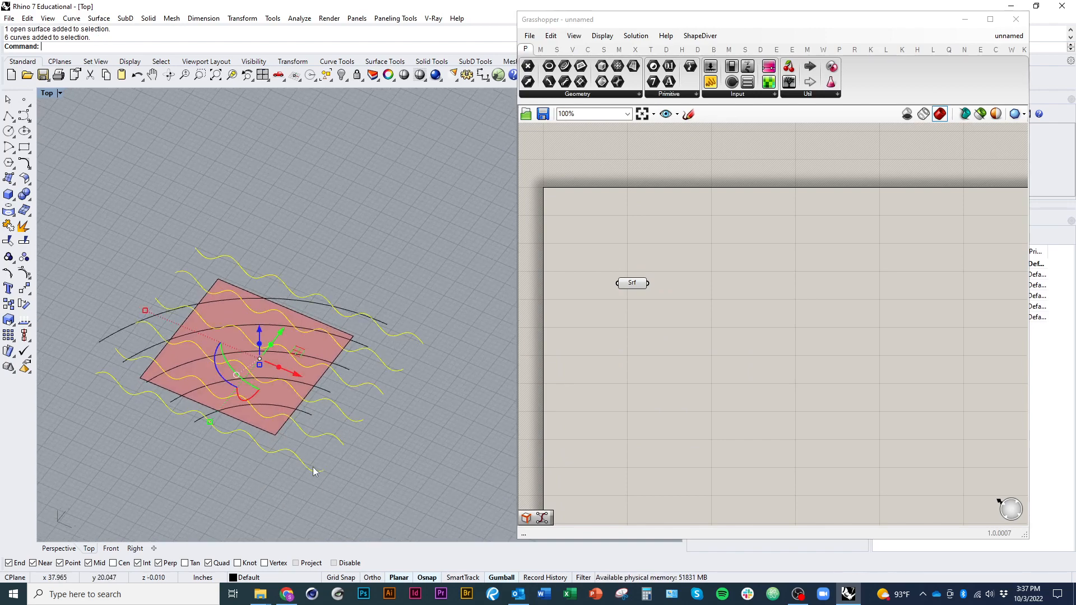
left_click(575, 97)
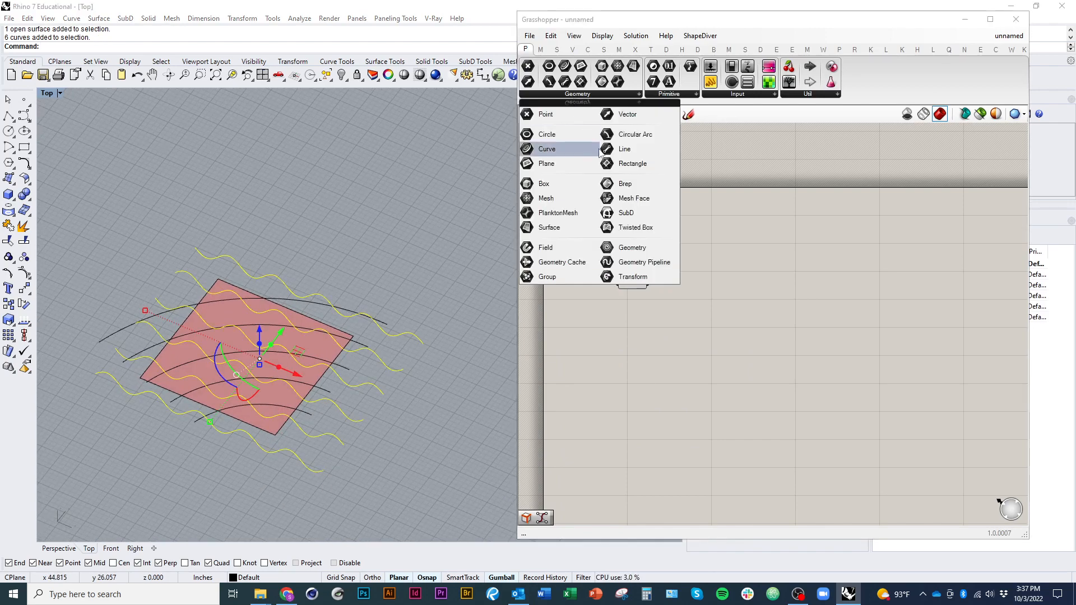
left_click_drag(567, 153, 626, 346)
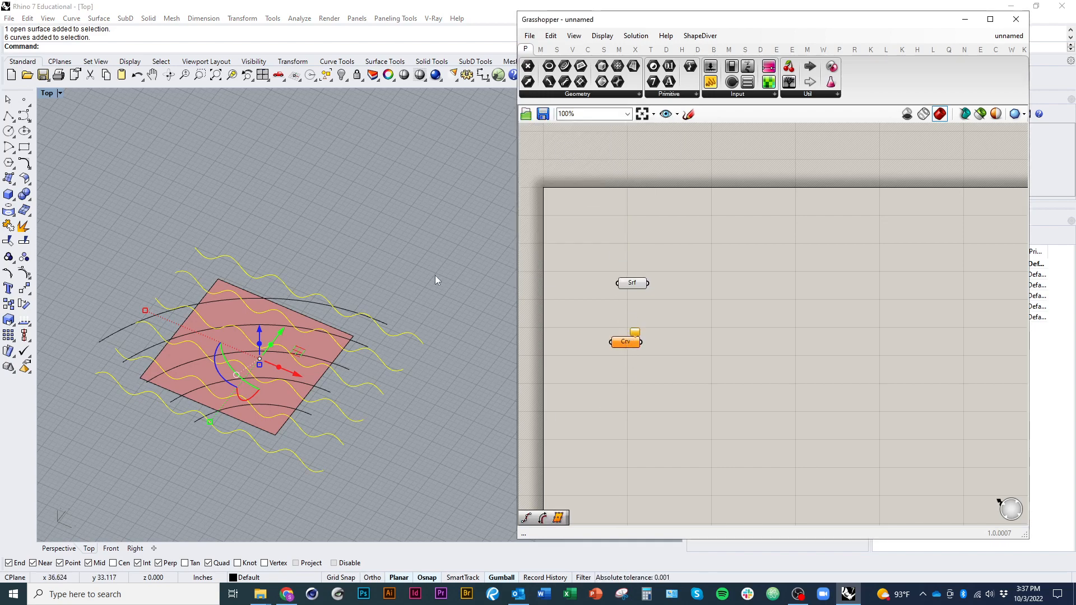
left_click(625, 344)
right_click(628, 346)
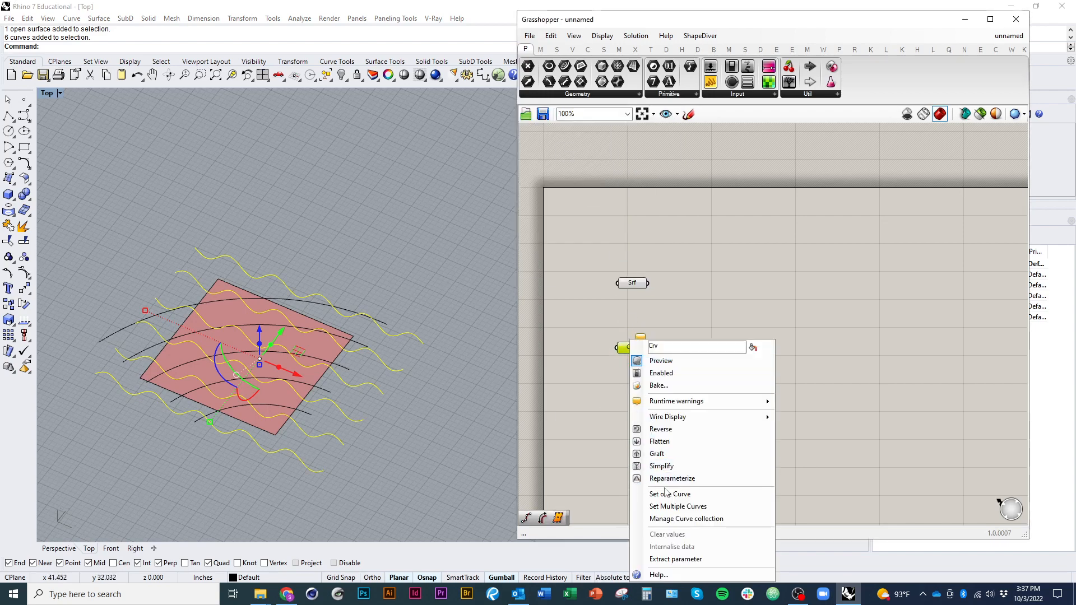
left_click(673, 507)
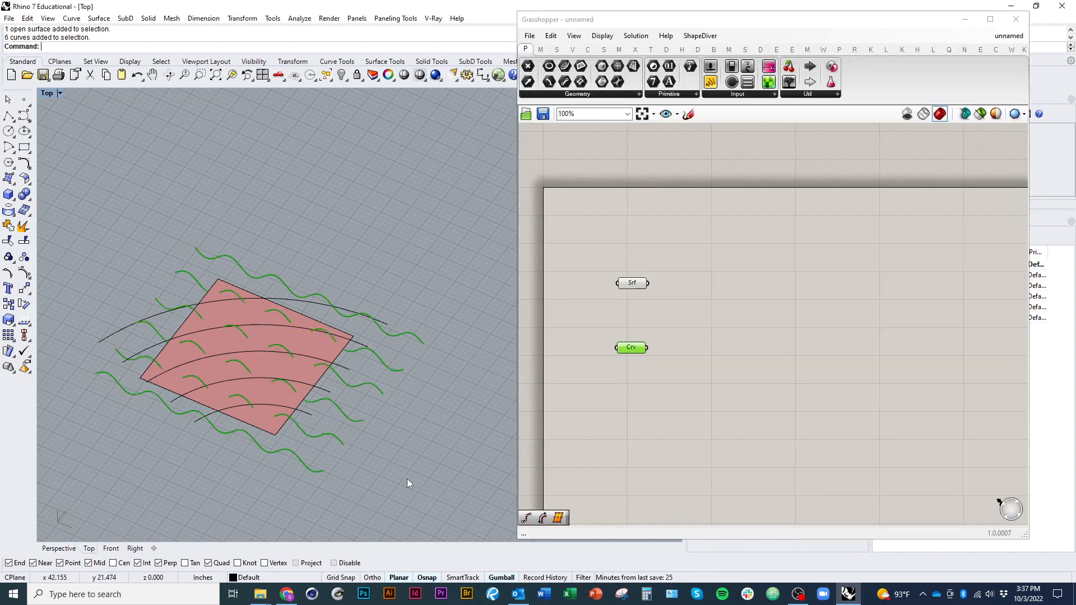
Step: Select the five arcs, duplicate the Curve parameter below the original, and reference the arcs in the copy as multiple curves
left_click(205, 413)
left_click(173, 401, "shift")
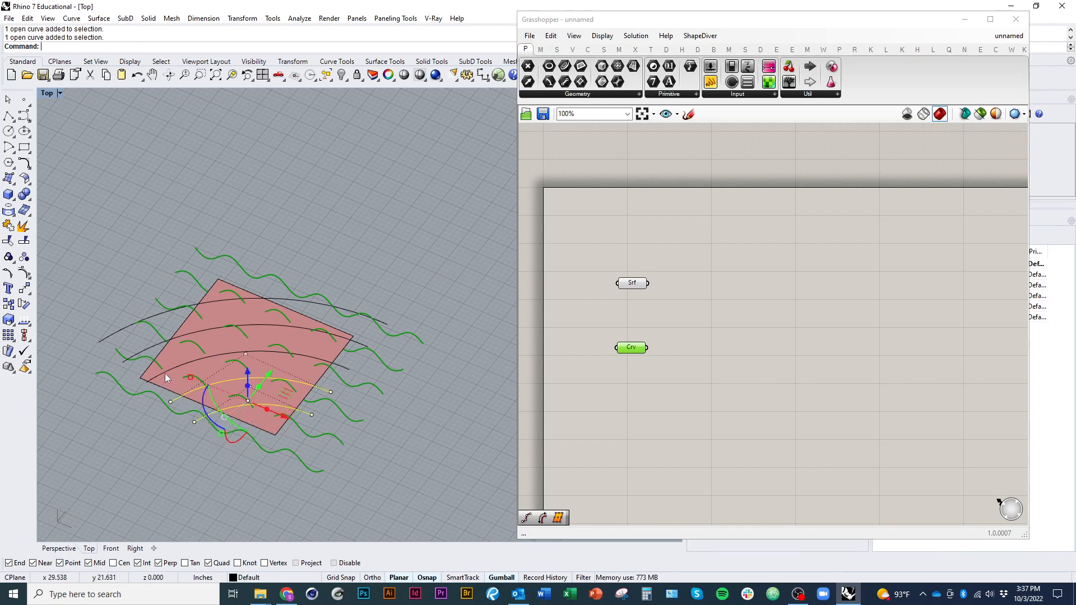
left_click(164, 372, "shift")
left_click(172, 368, "shift")
left_click(166, 376, "ctrl")
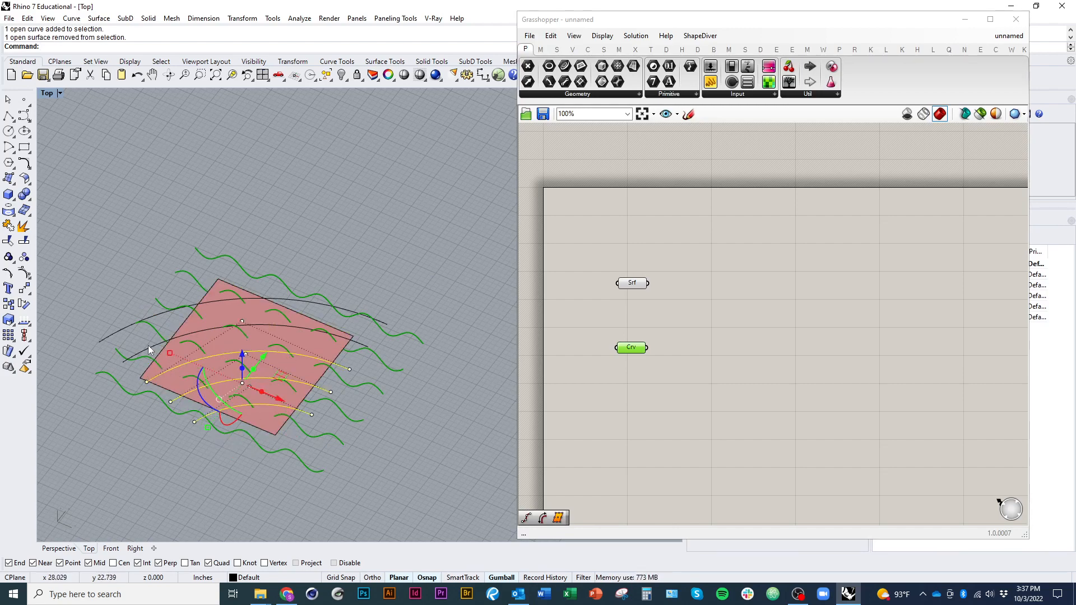
left_click(147, 348, "shift")
left_click(119, 330, "shift")
left_click_drag(631, 347, 636, 384)
right_click(632, 385)
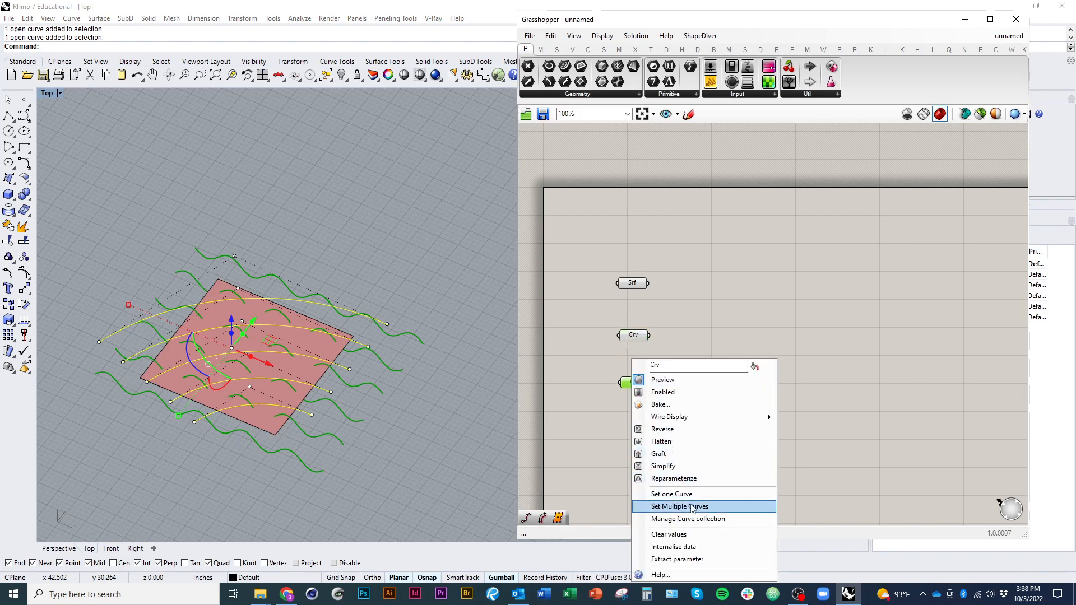
left_click(694, 506)
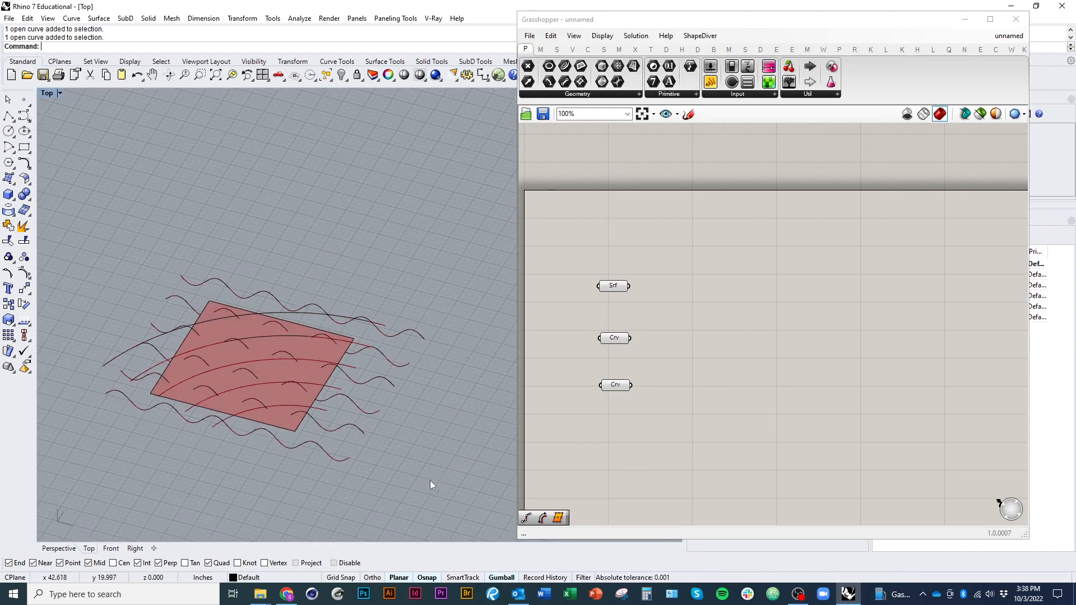
Step: Hide all source curves and the surface in Rhino, and check the geometry held by each of the three parameters
left_click_drag(431, 480, 112, 227)
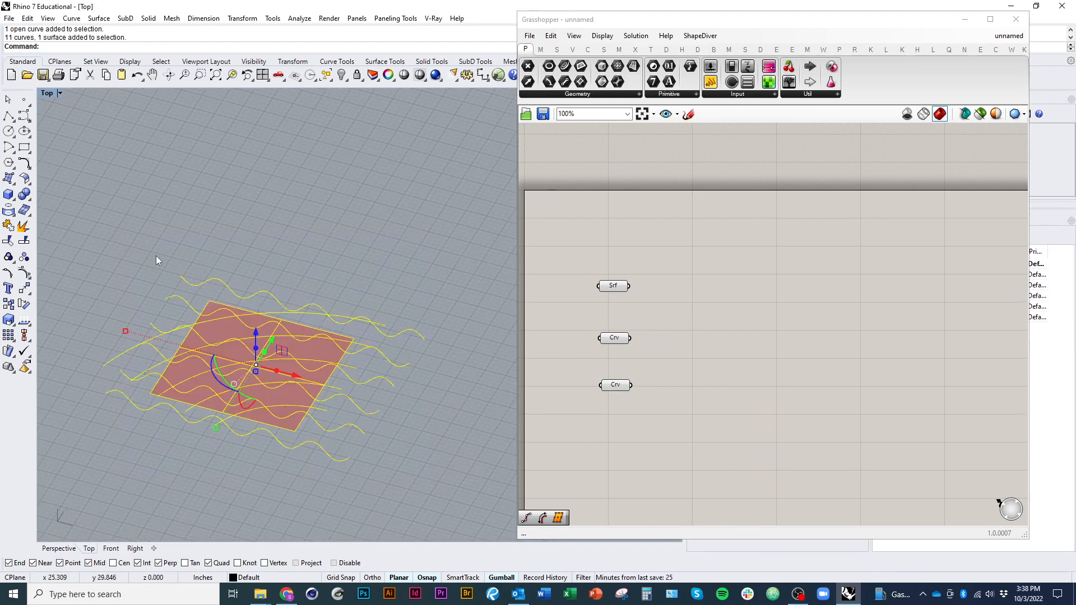
type("Hide")
key("Return")
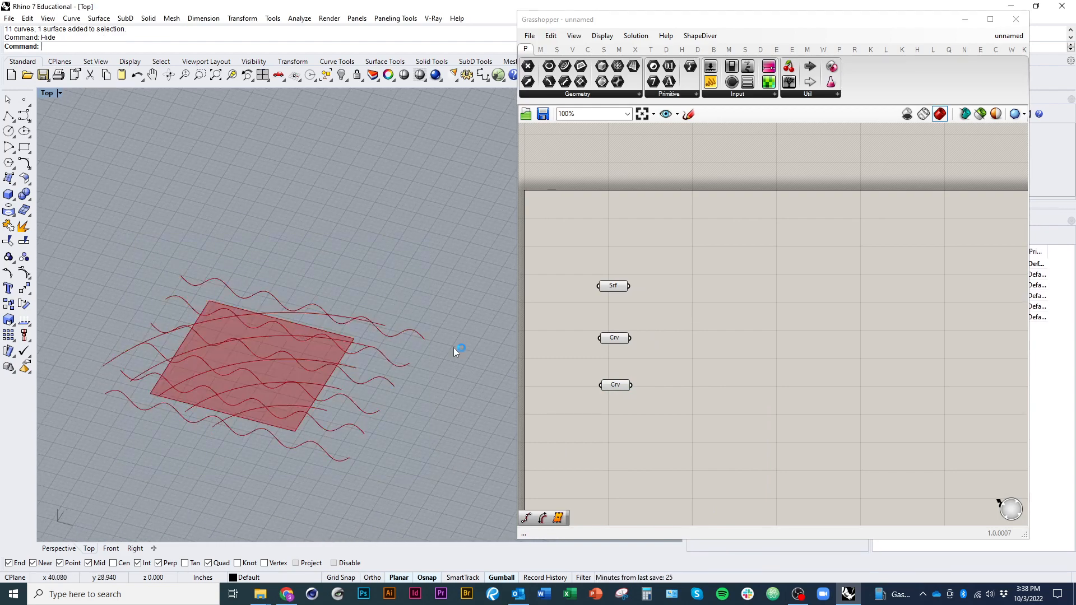
left_click(617, 338)
left_click(621, 386)
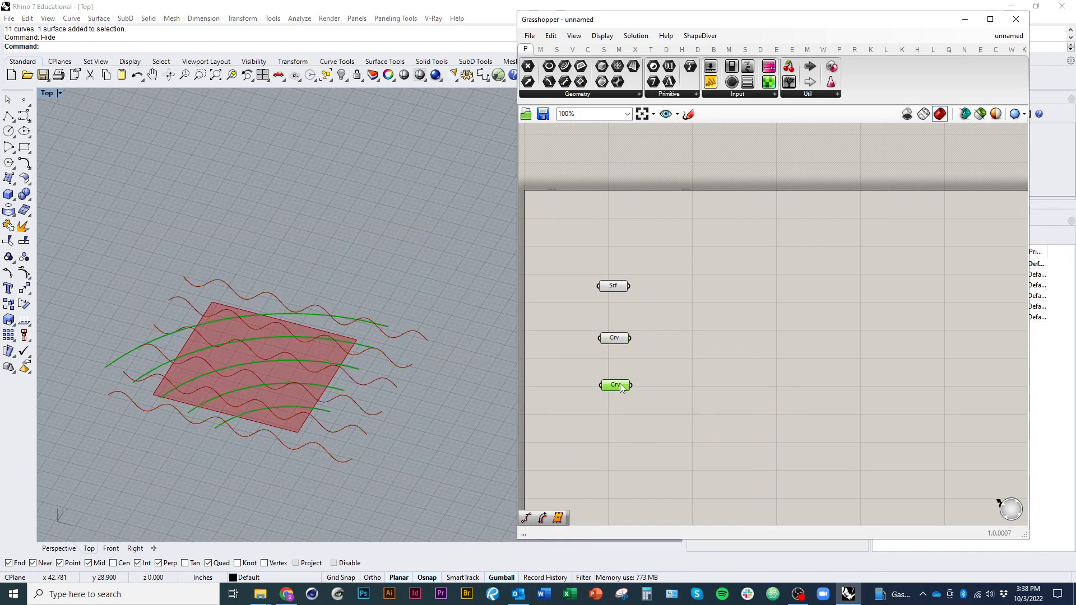
left_click(613, 286)
mouse_move(317, 438)
right_mouse_down()
mouse_move(280, 435)
mouse_move(315, 451)
right_mouse_up()
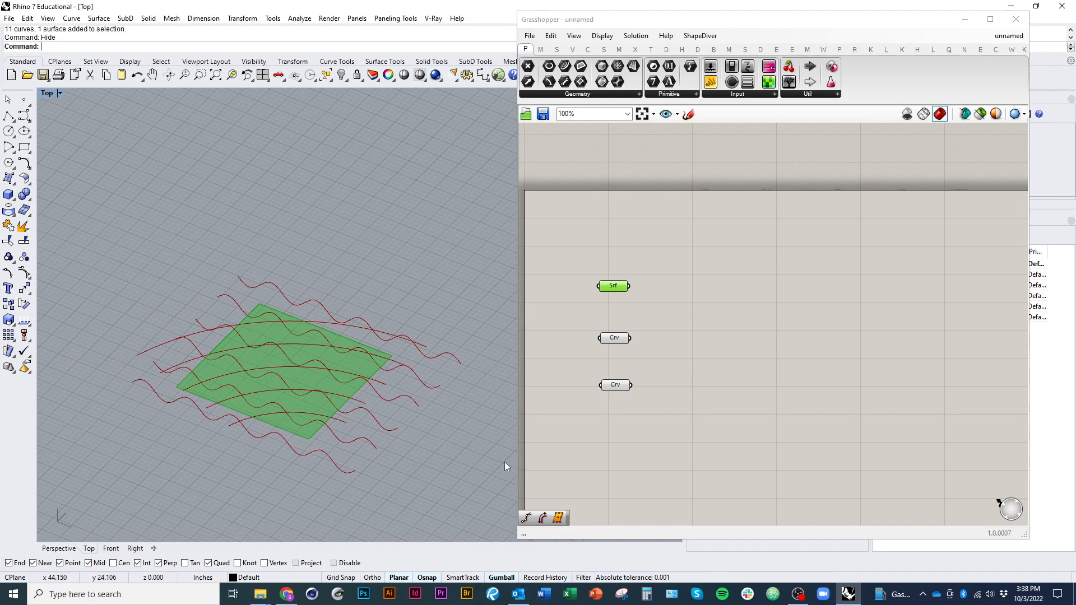
Step: Place a Divide Surface component beside the Surface parameter and look up its category among the surface utilities
double_click(708, 353)
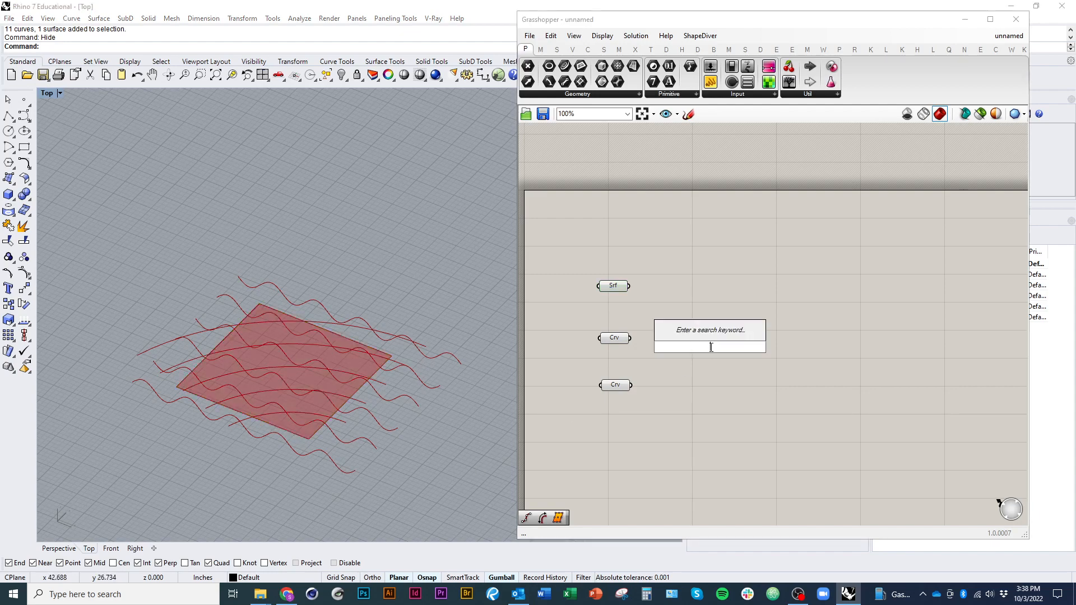
type("div")
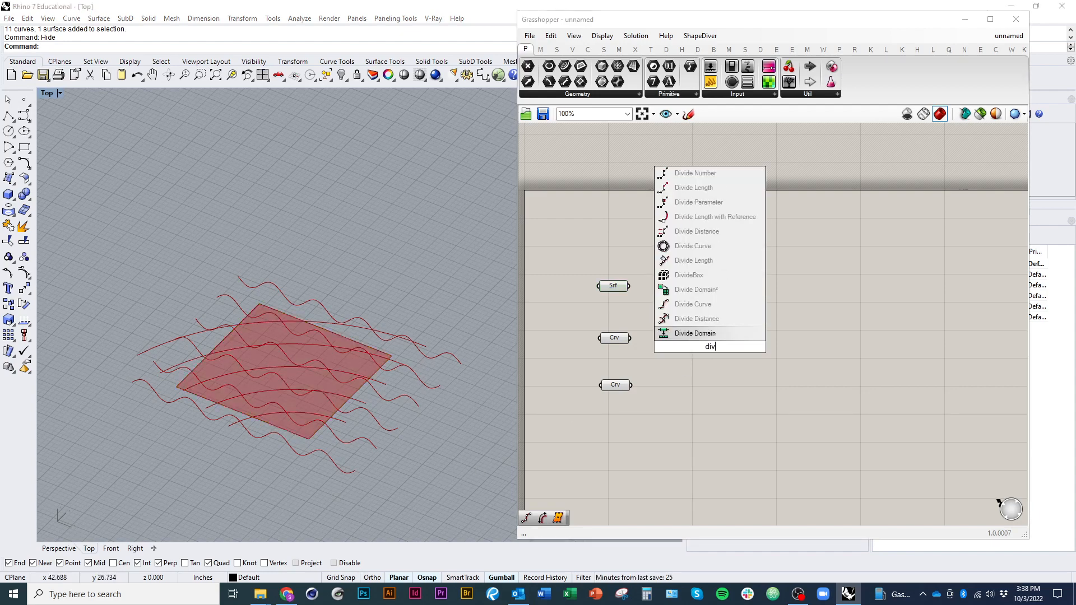
type("ide")
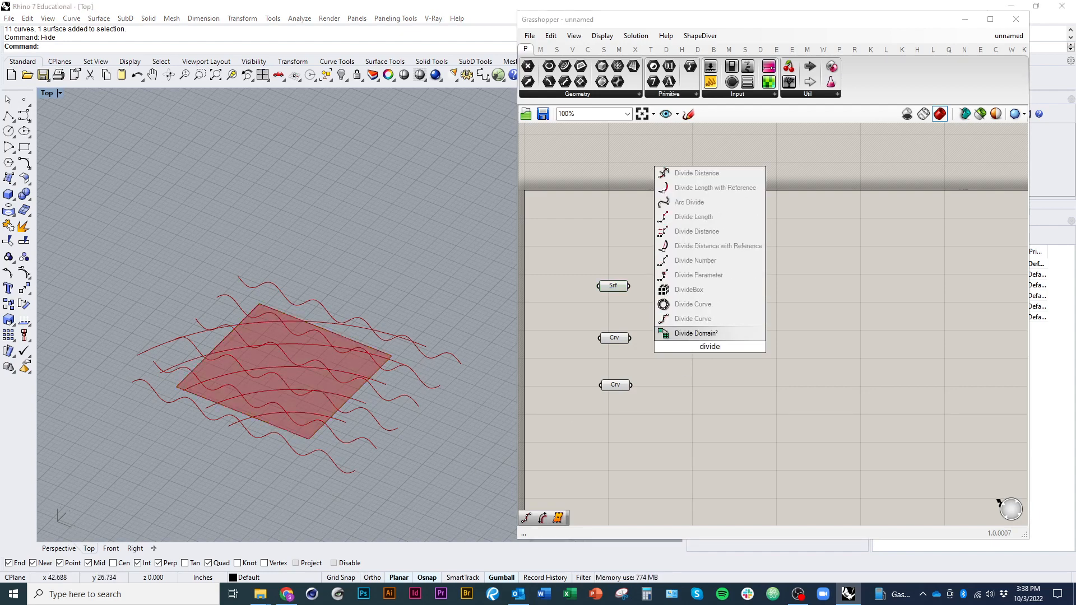
type("surface")
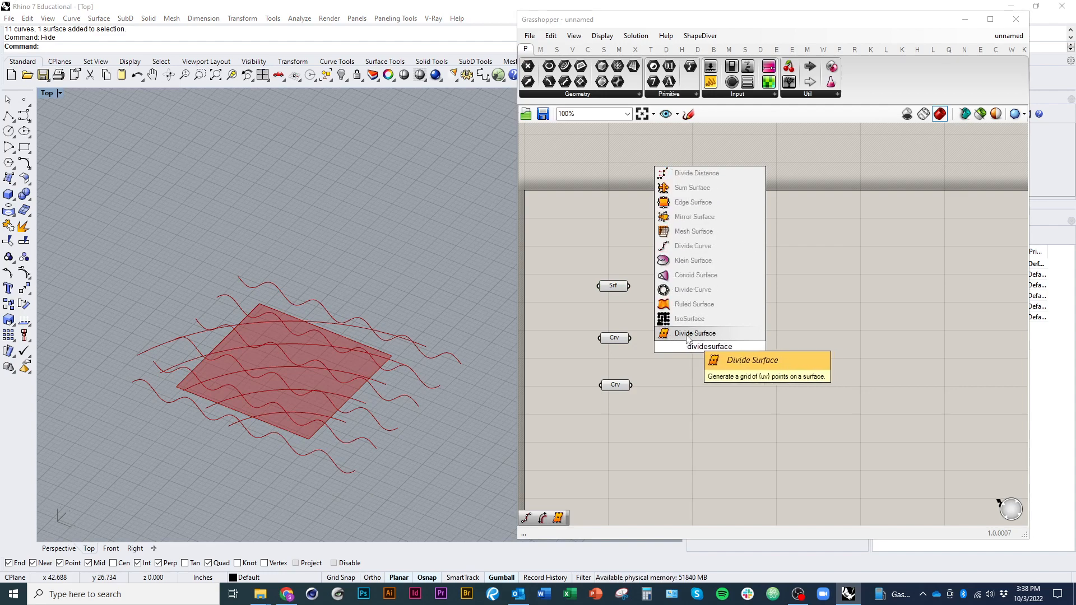
left_click(705, 335)
left_click_drag(709, 348, 720, 304)
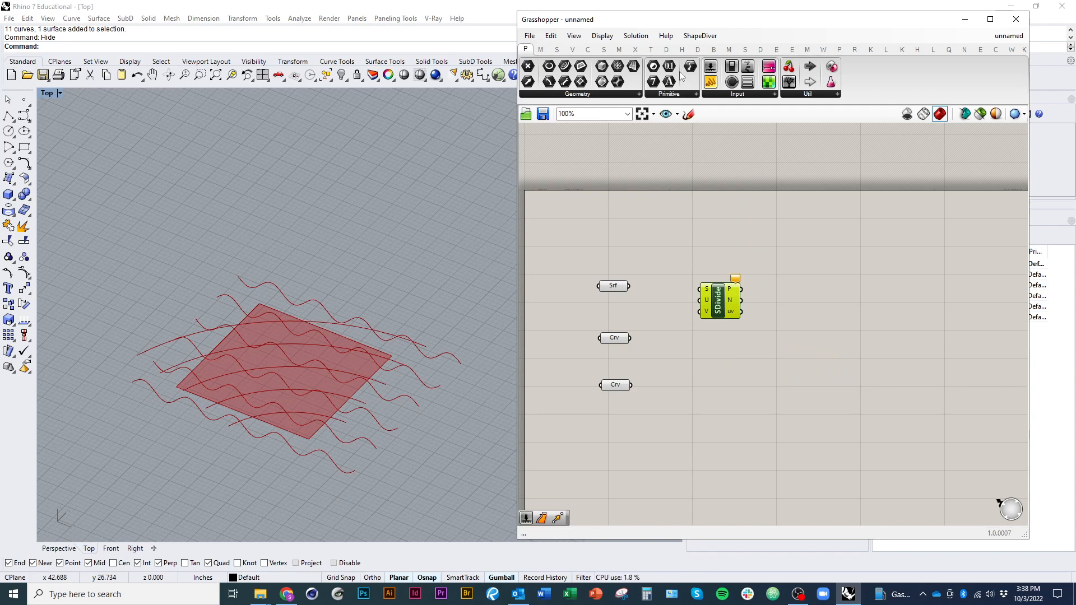
left_click(603, 49)
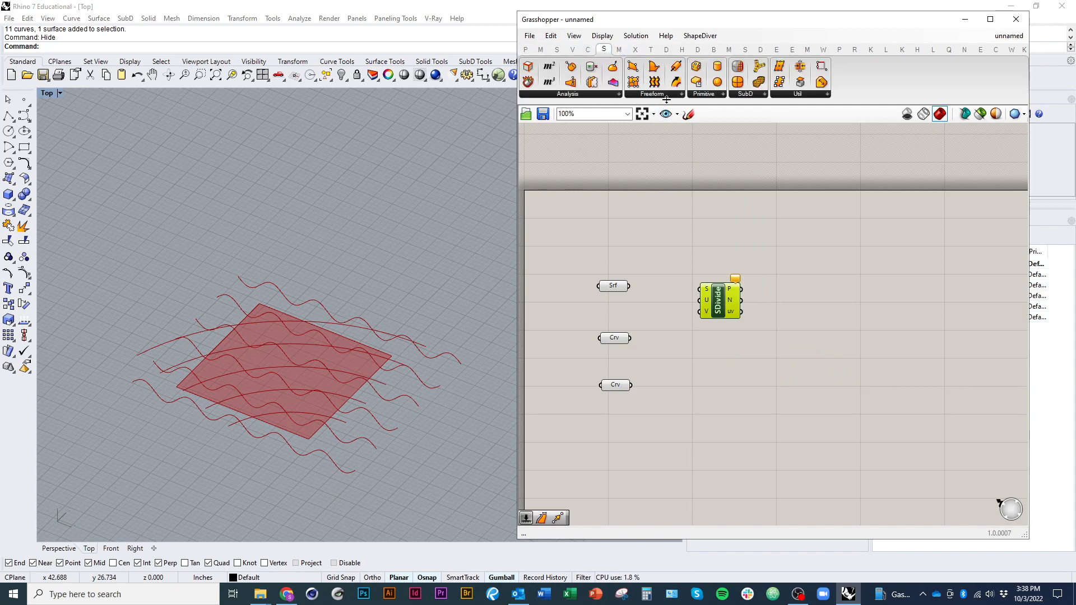
left_click(798, 95)
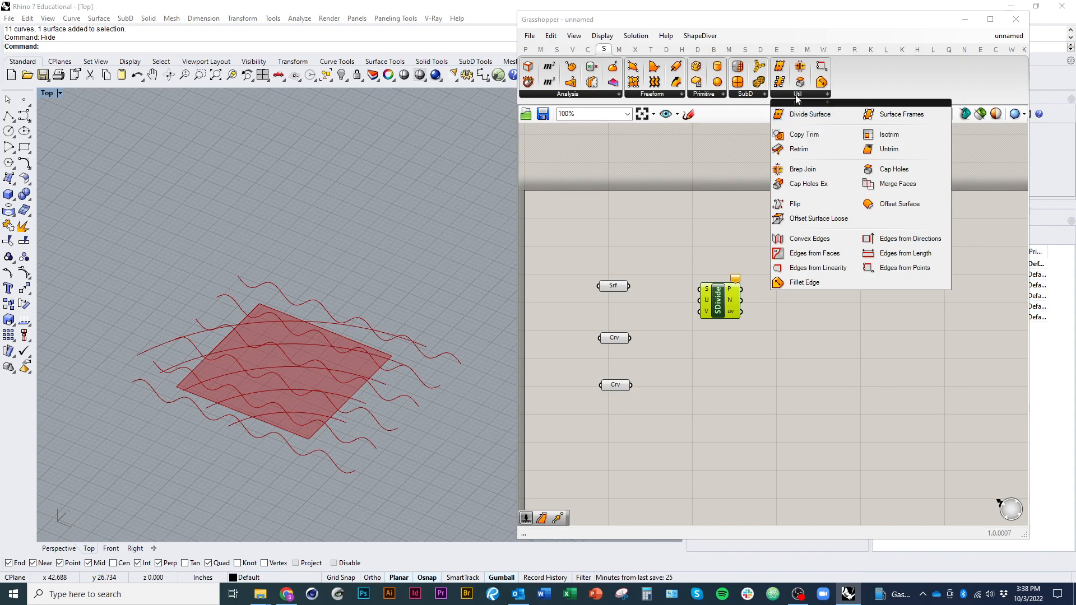
Step: Connect the Surface parameter to the S input of Divide Surface, leaving space between the two components
scroll(704, 310, "up", 2)
left_click_drag(696, 276, 586, 271)
right_click_drag(658, 306, 632, 363)
left_click_drag(716, 360, 809, 319)
right_click_drag(665, 350, 769, 347)
left_click(768, 348)
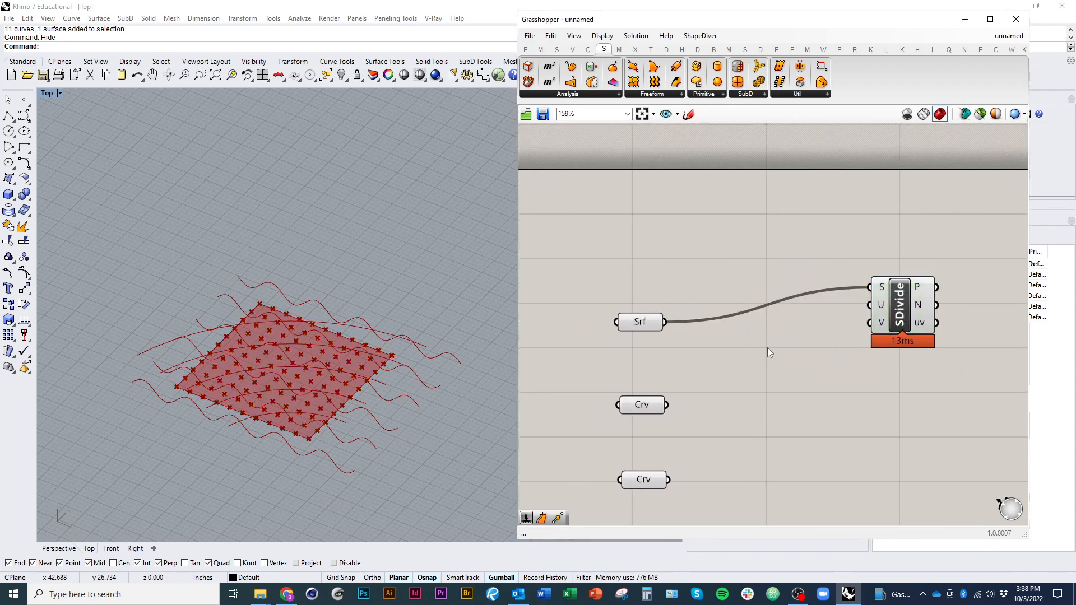
Step: Create a number slider with value 10 and connect it to the U input of Divide Surface
double_click(768, 348)
type("10")
key("Return")
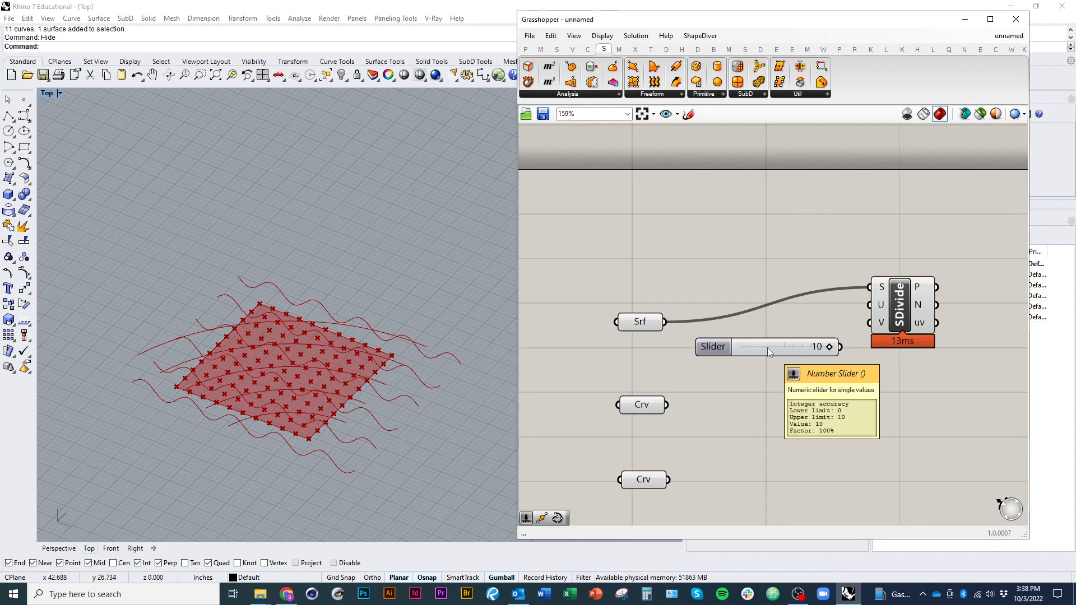
left_click_drag(768, 347, 728, 355)
scroll(808, 336, "up", 2)
left_click_drag(899, 293, 815, 358)
scroll(785, 343, "down", 3)
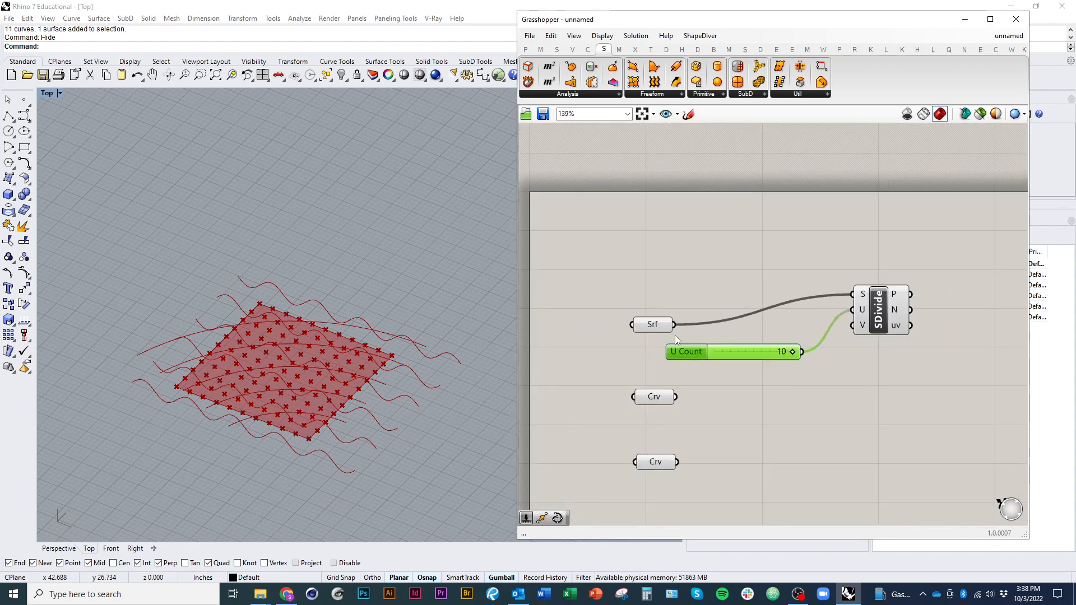
Step: Align the Surface parameter and U slider, connect a copy of the slider to the V input, and set the copy to 7
left_click_drag(657, 327, 659, 298)
left_click_drag(715, 351, 720, 328)
key("ctrl+c")
key("ctrl+v")
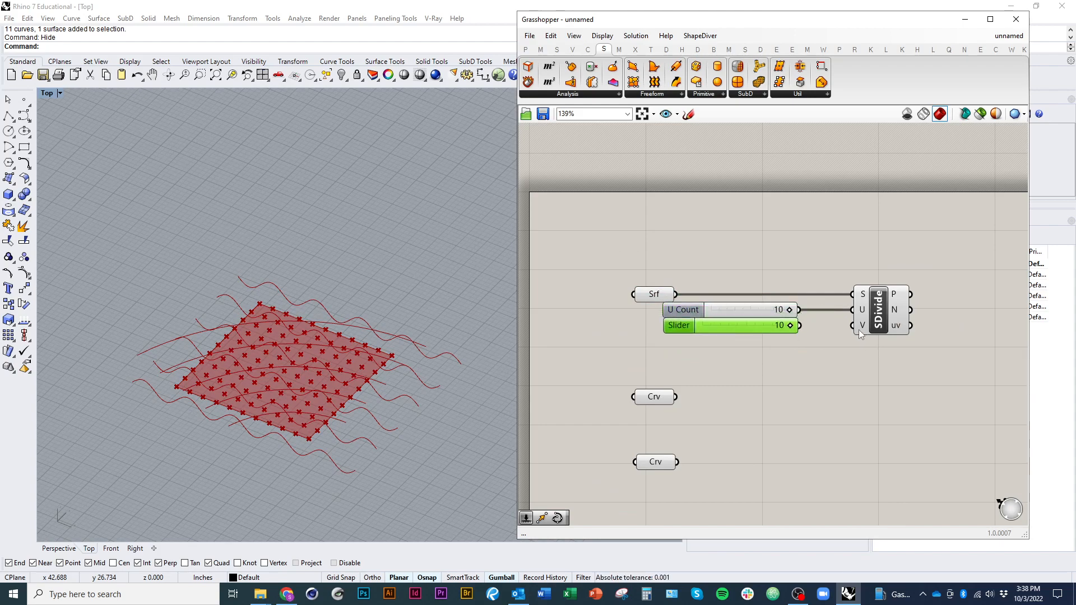
scroll(789, 344, "up", 3)
left_click_drag(790, 317, 754, 316)
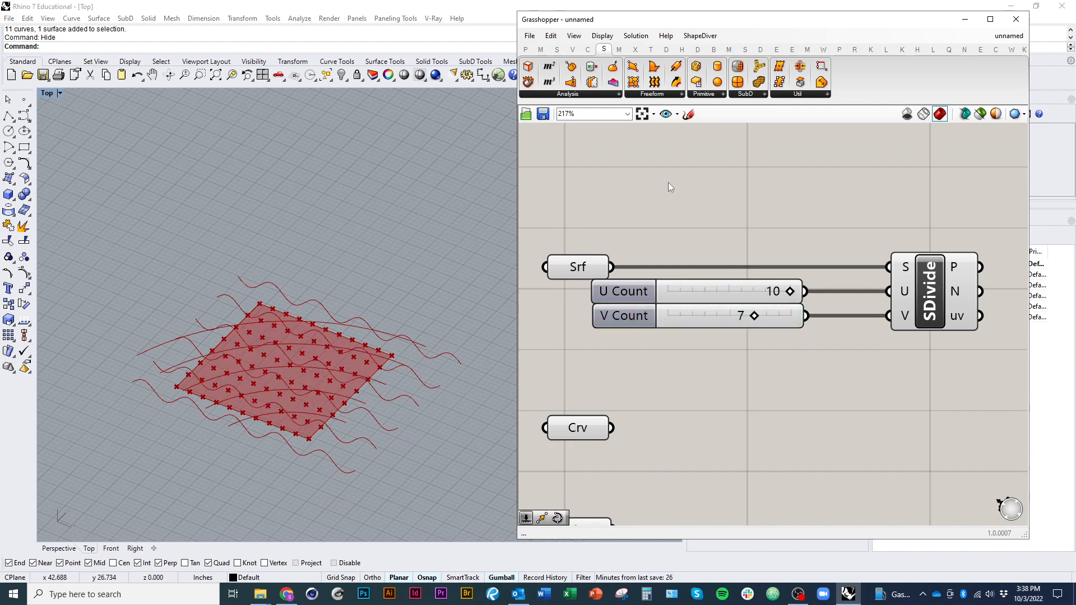
Step: Place a Dimensions component fed by the Surface parameter, and delete the U Count and V Count sliders
left_click(807, 97)
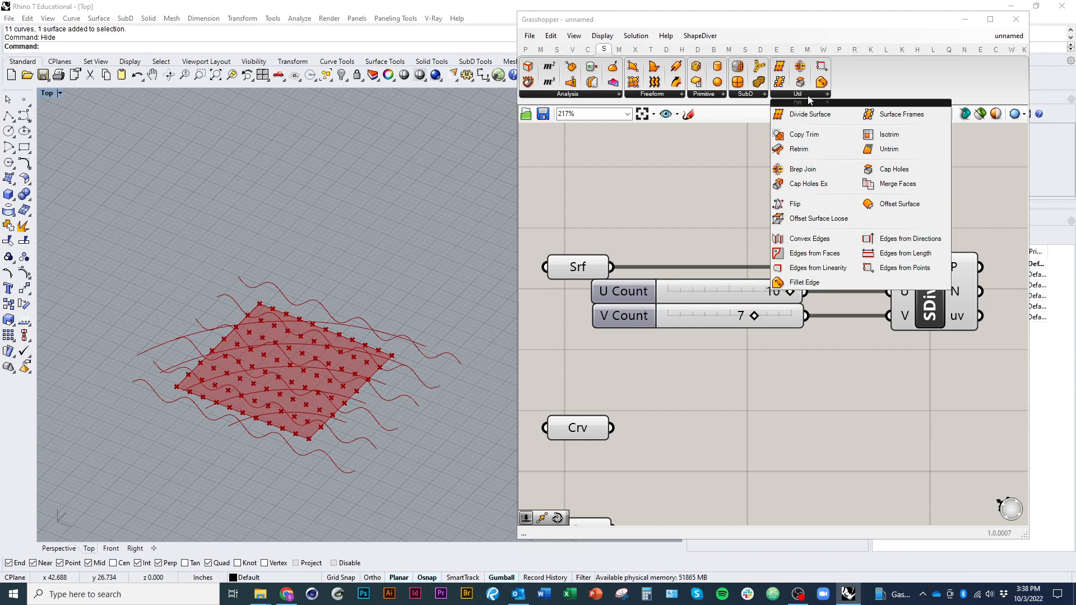
left_click(595, 95)
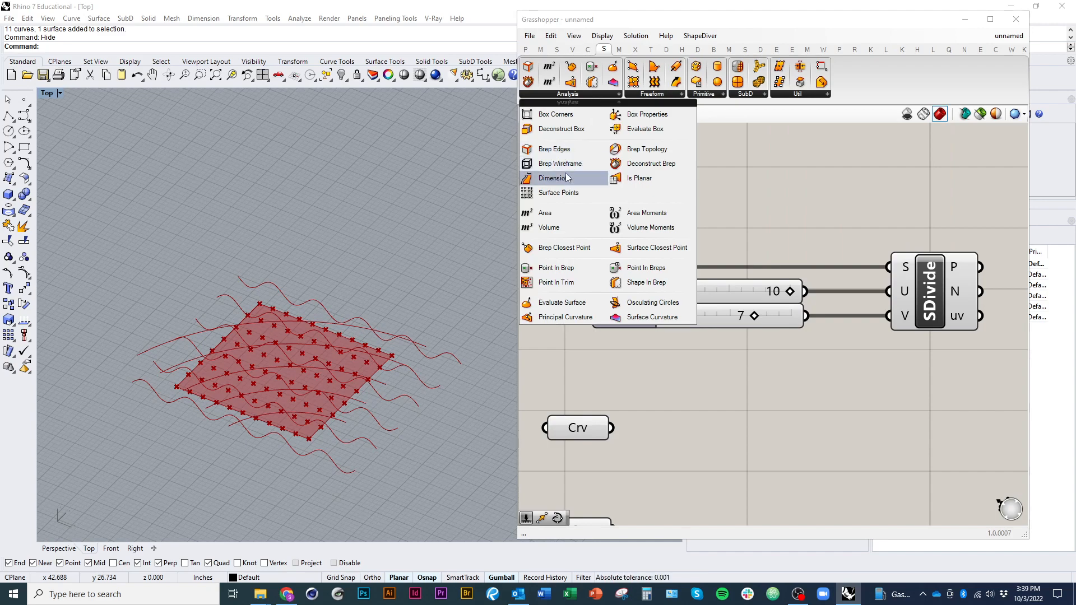
left_click_drag(568, 179, 765, 217)
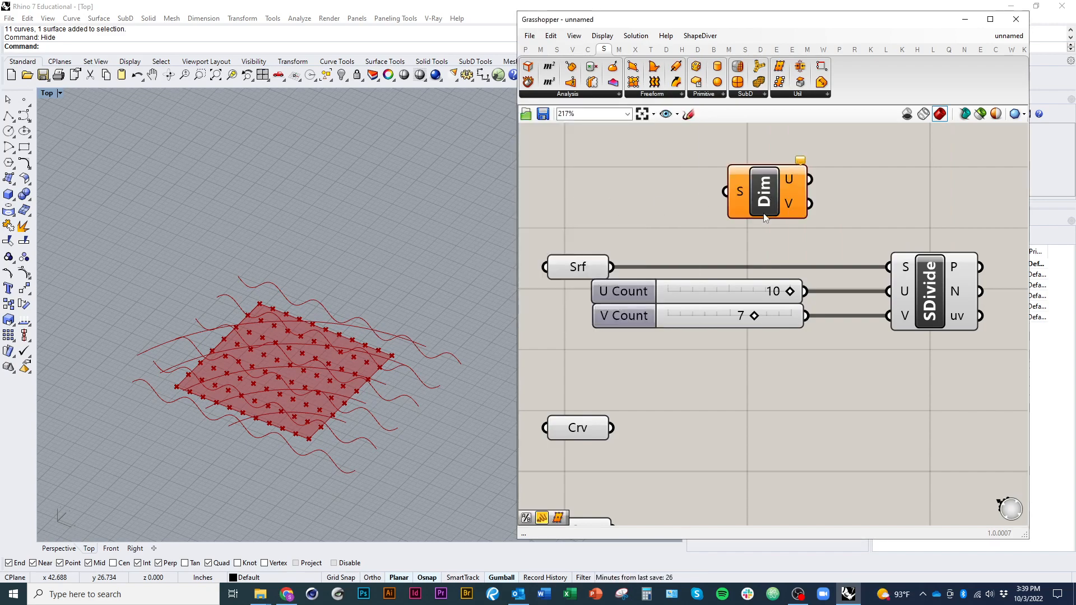
left_click_drag(611, 266, 725, 191)
left_click_drag(716, 363, 678, 282)
key("Delete")
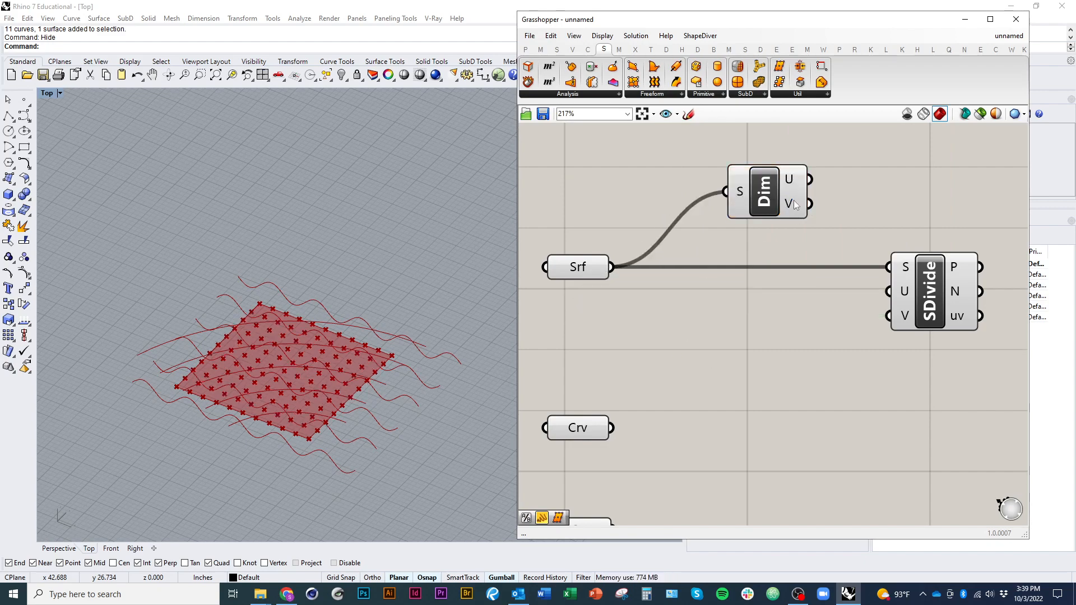
left_click_drag(772, 210, 707, 338)
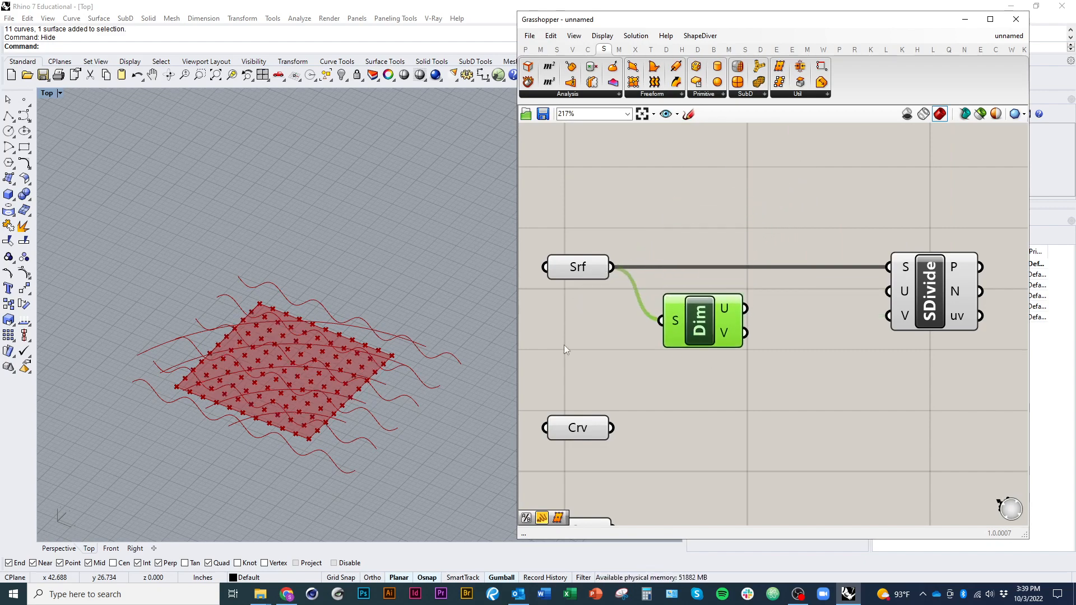
Step: Add a Division component and arrange it between the Dimensions and Divide Surface components
double_click(795, 402)
type("/")
key("Return")
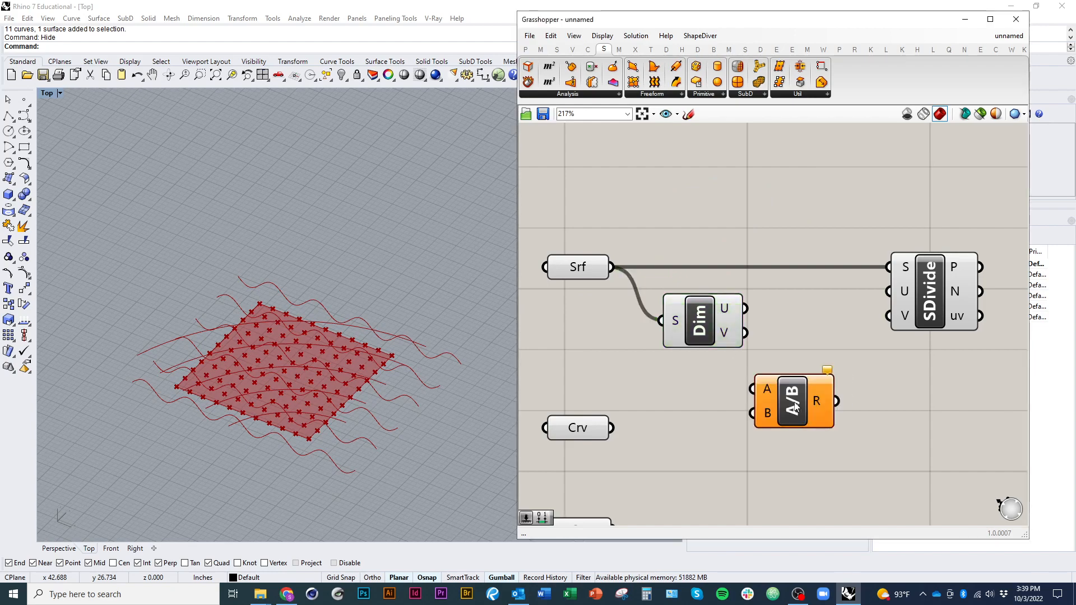
left_click_drag(781, 410, 805, 317)
right_click_drag(805, 317, 700, 371)
left_click_drag(849, 358, 914, 315)
right_click_drag(771, 367, 821, 323)
left_click_drag(656, 344, 643, 323)
left_click_drag(760, 327, 766, 326)
double_click(712, 372)
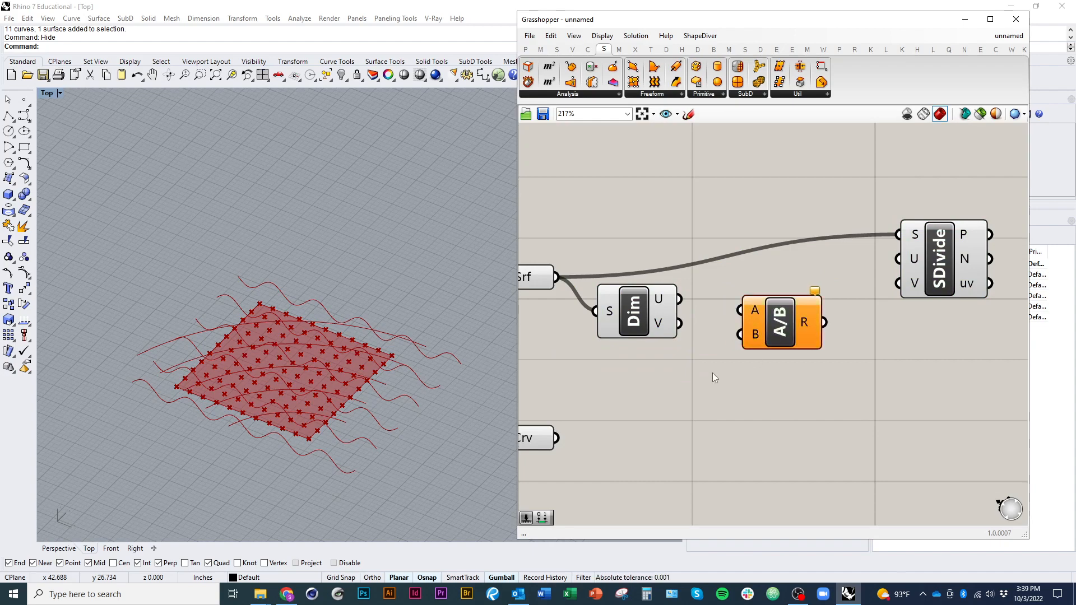
type("Number Slider")
key("Return")
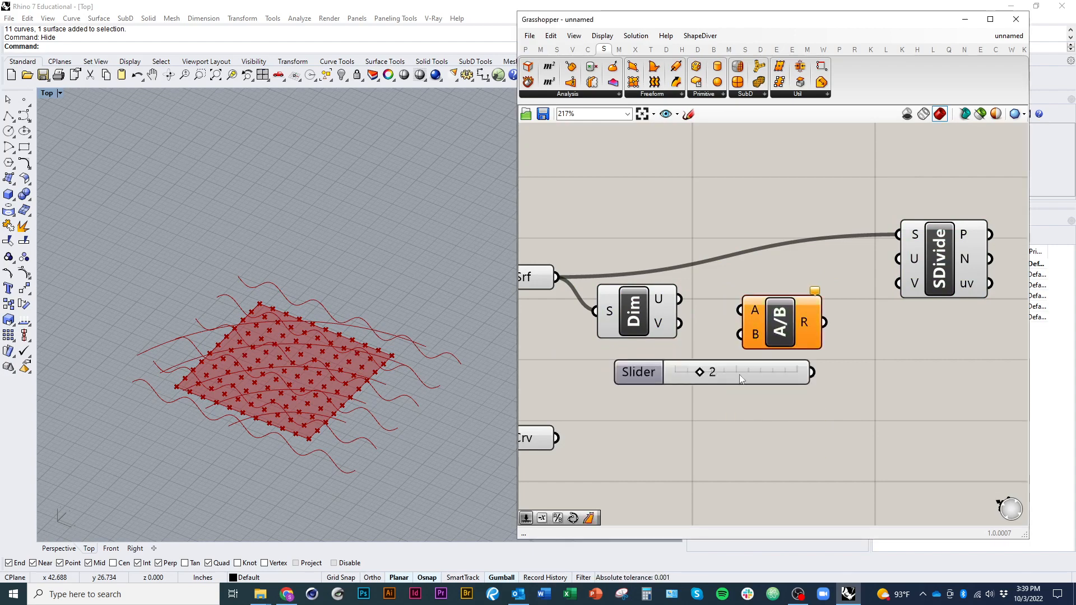
key("ctrl+z")
Step: Create a number slider with value 2.0, and connect the Dimensions U output and this slider to the Division component's A and B inputs
double_click(740, 374)
type("2")
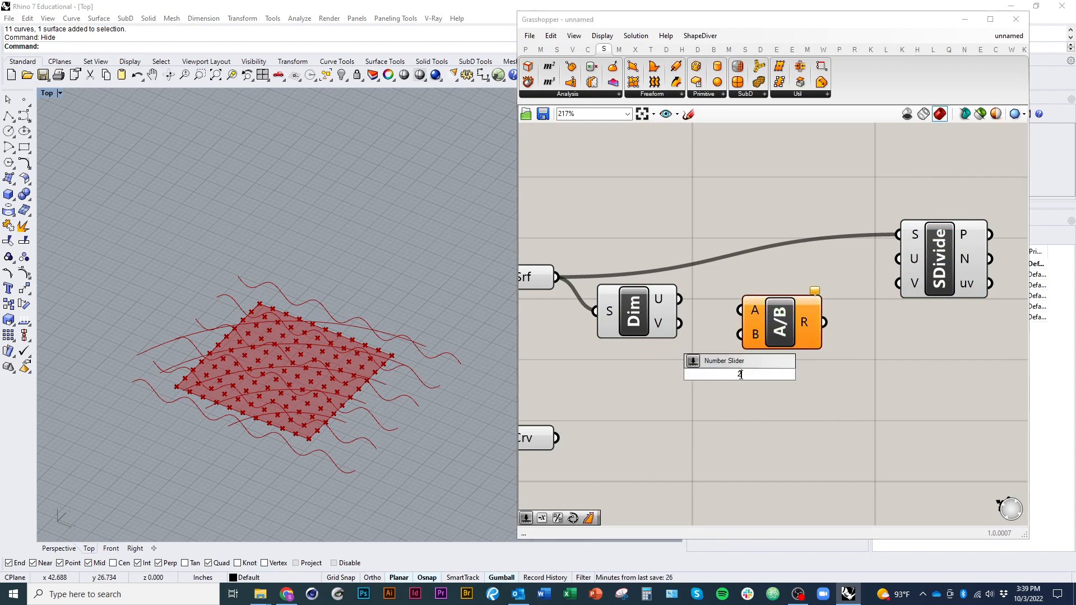
type(".0")
key("Return")
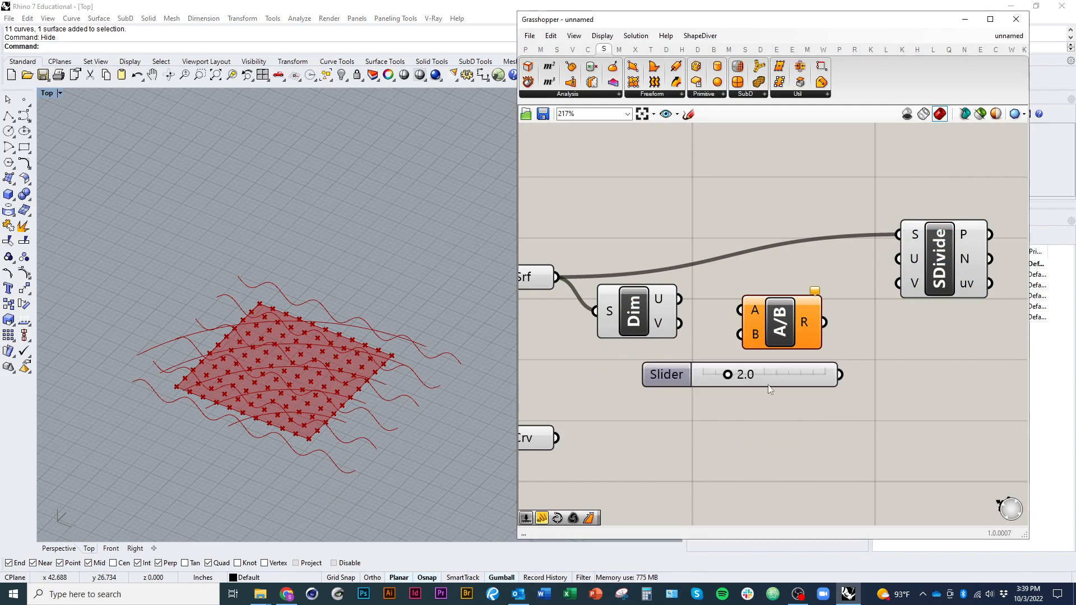
left_click_drag(768, 384, 641, 386)
left_click_drag(741, 309, 679, 299)
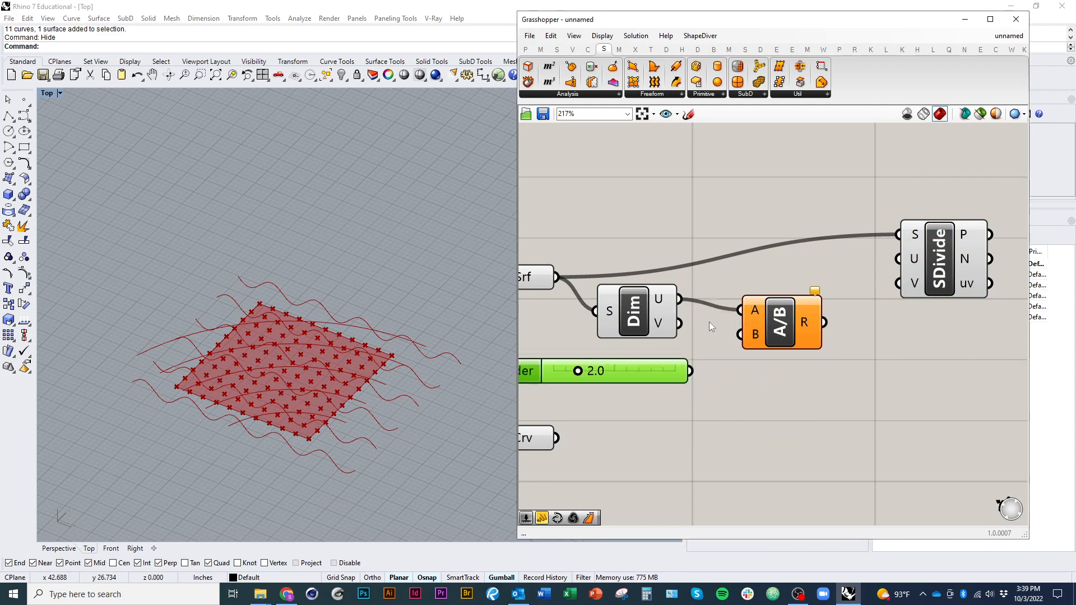
left_click_drag(741, 335, 689, 370)
Step: Duplicate the Division component for the V dimension, and connect both division results to the U and V inputs of Divide Surface
left_click(782, 330)
left_click_drag(783, 330, 679, 324)
key("ctrl+c")
key("ctrl+v")
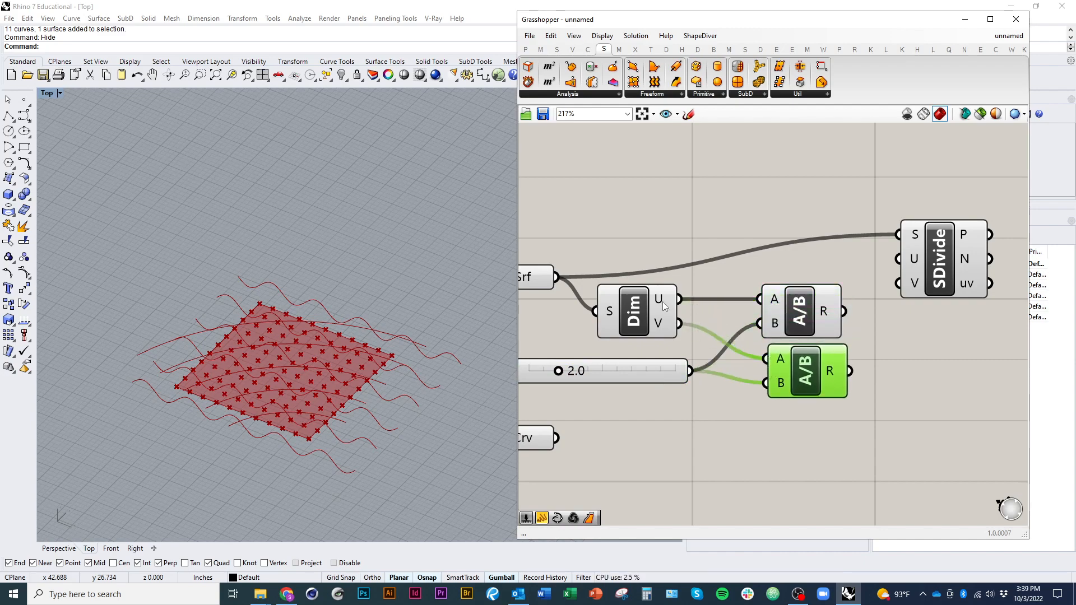
left_click_drag(843, 311, 898, 259)
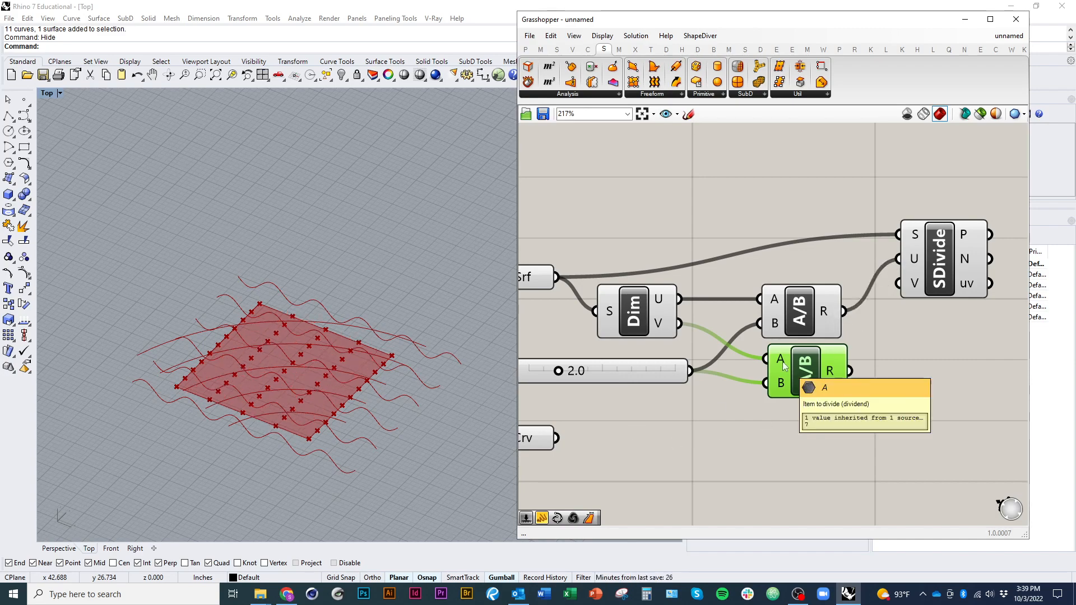
mouse_move(782, 362)
right_mouse_down()
mouse_move(823, 355)
mouse_move(774, 369)
right_mouse_up()
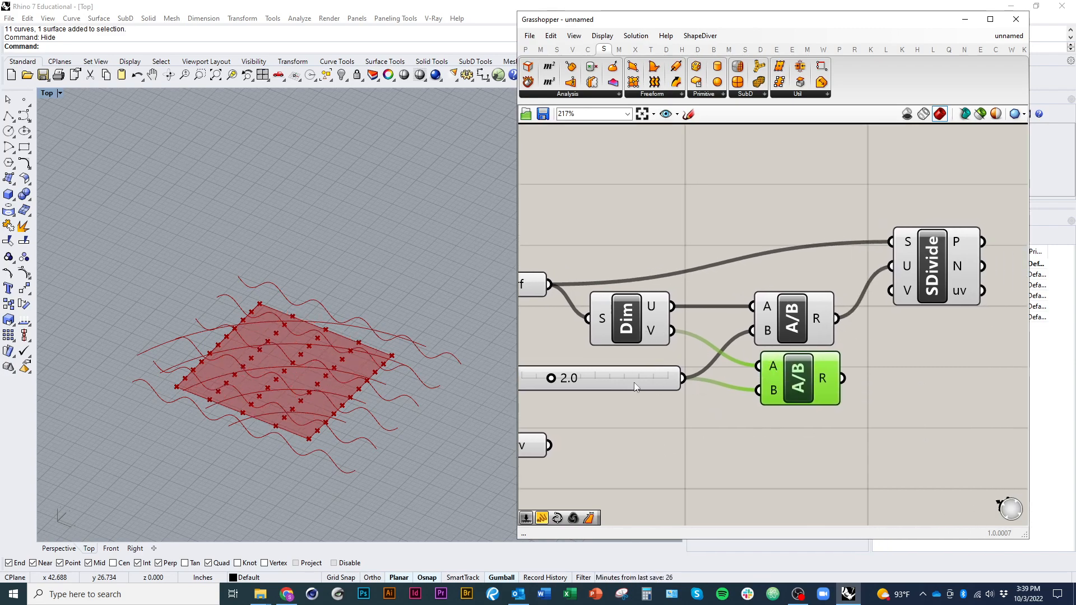
left_click_drag(842, 378, 891, 291)
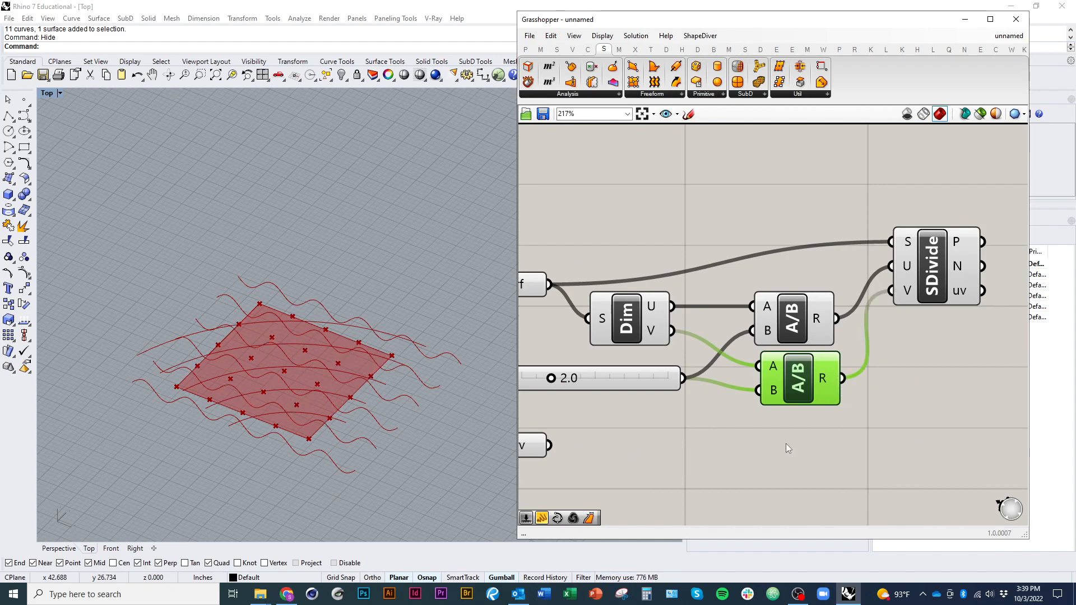
Step: Set the divisor slider feeding both Division components to 0.6 and check the point spacing on the surface
right_click_drag(786, 442, 919, 449)
scroll(653, 396, "up", 2)
right_click_drag(652, 396, 571, 420)
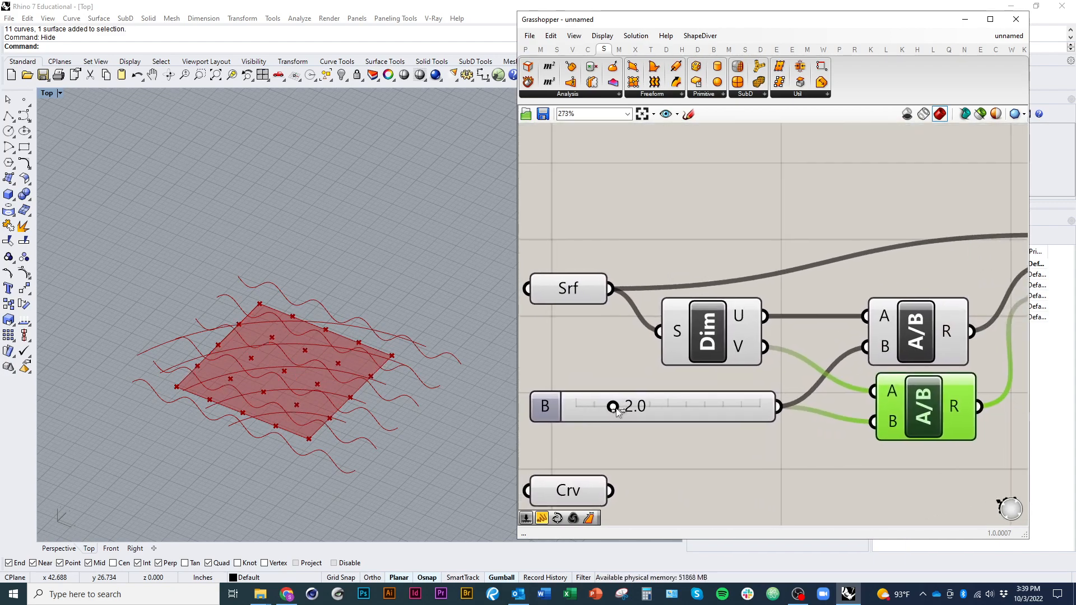
left_click_drag(615, 408, 589, 420)
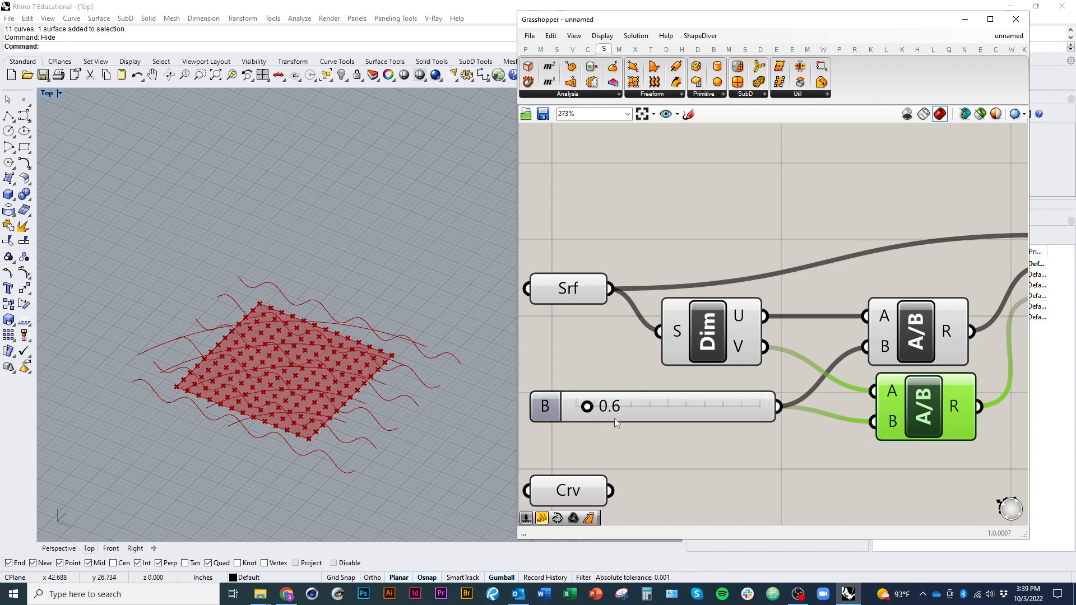
scroll(337, 359, "up", 5)
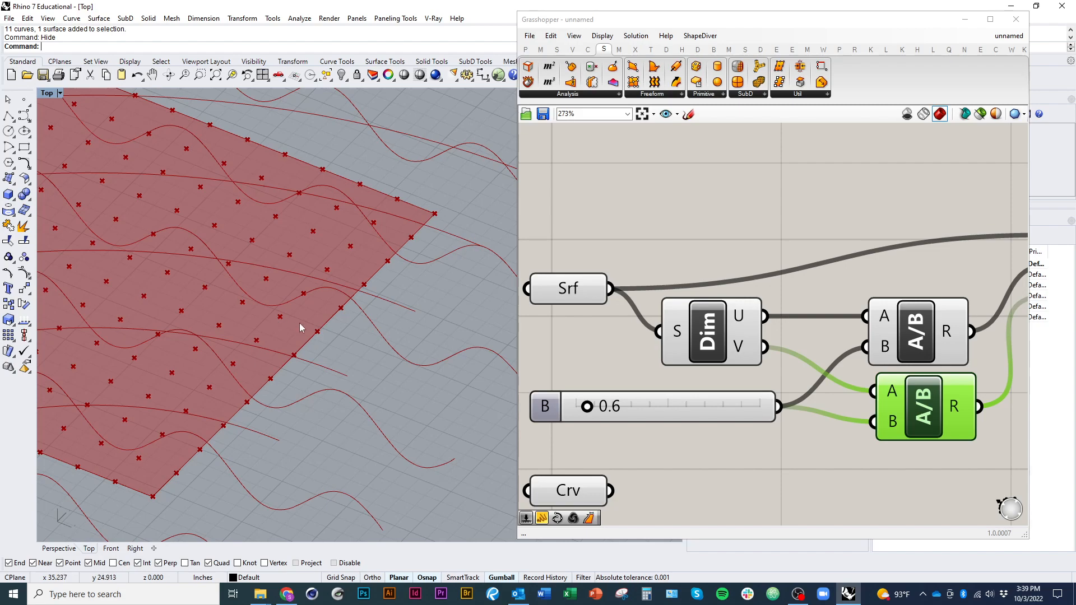
scroll(365, 310, "down", 5)
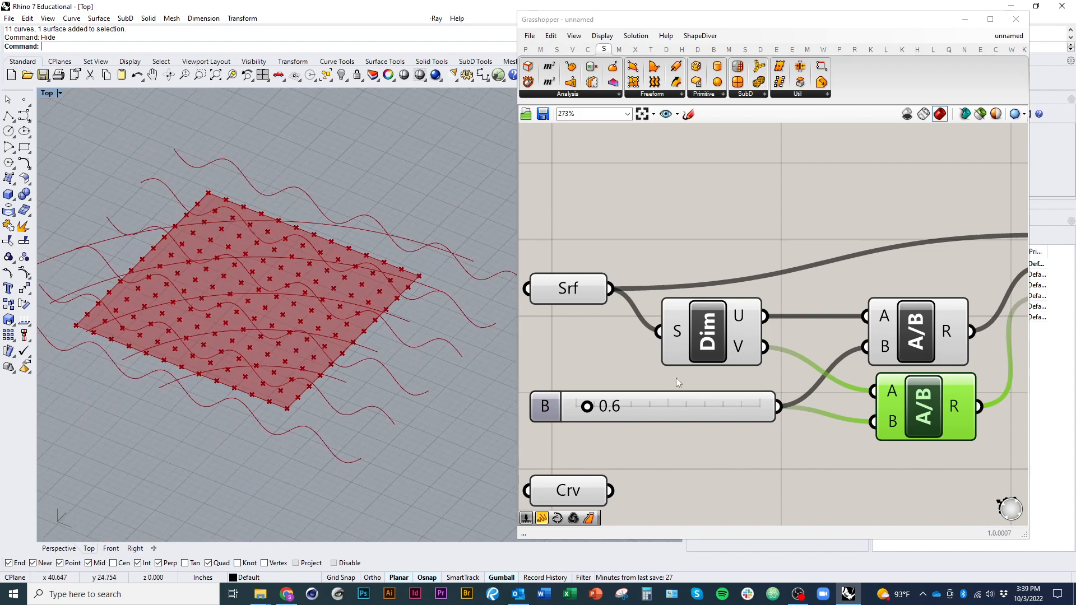
Step: Turn off the preview of the Surface parameter and the Dimensions and Division components
scroll(676, 378, "down", 4)
right_click_drag(754, 374, 759, 370)
left_click(833, 354)
right_click_drag(877, 279, 788, 297)
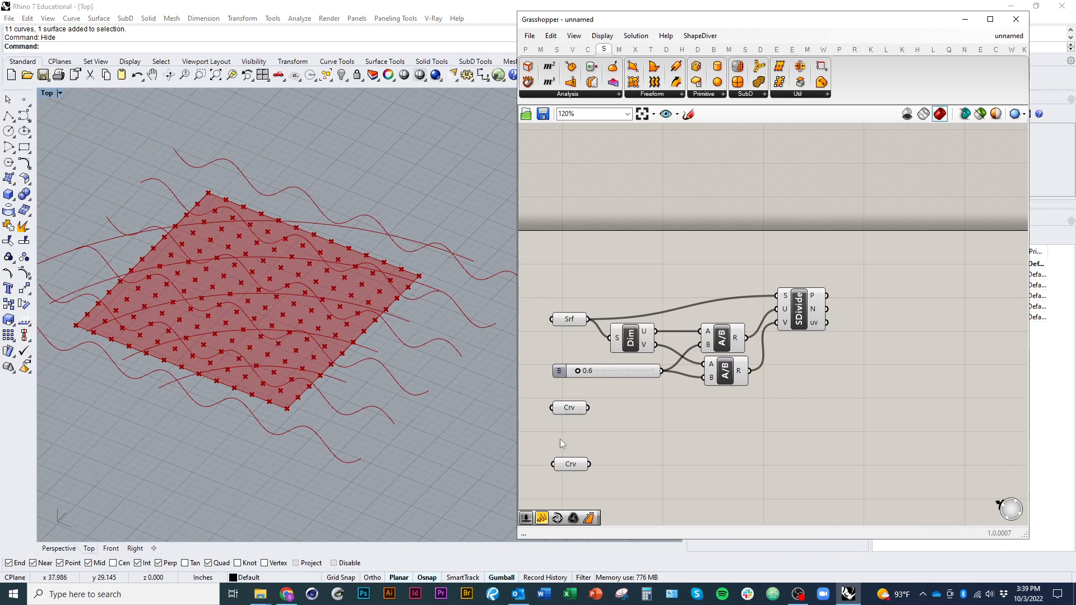
right_click_drag(583, 420, 585, 392)
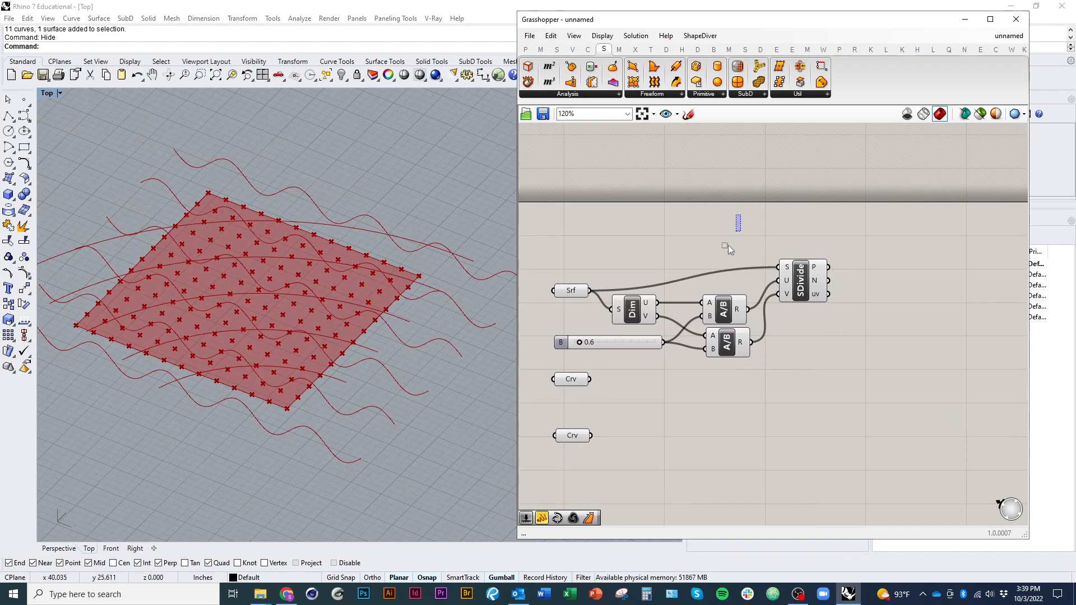
left_click_drag(728, 246, 560, 363)
right_click(570, 231)
left_click(601, 250)
right_click_drag(701, 433, 631, 420)
left_click(772, 356)
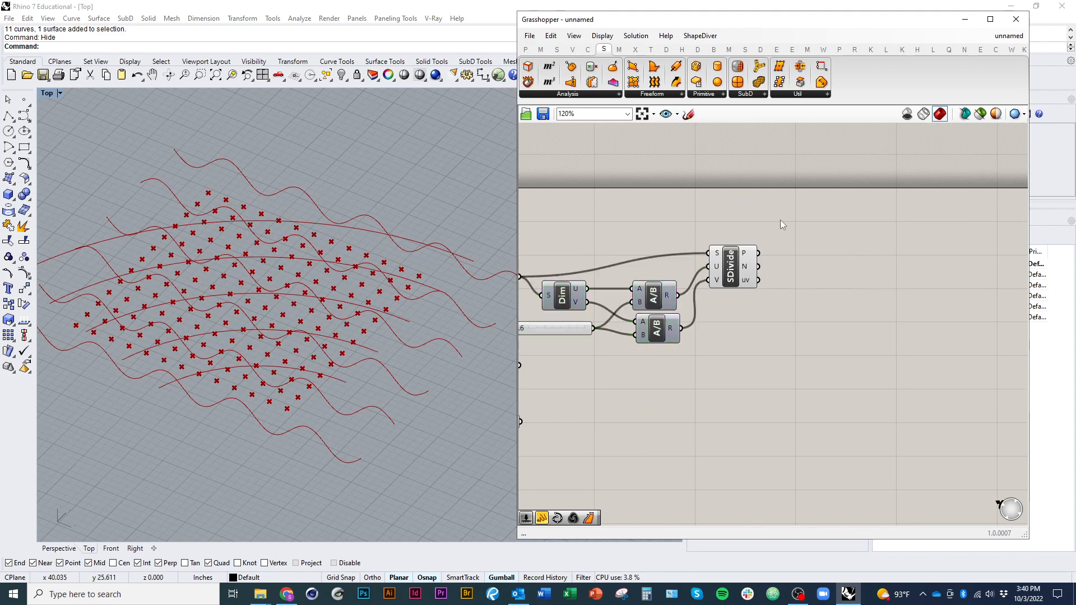
Step: Add a Pull Point component after Divide Surface and connect the divided points to its P input
double_click(823, 314)
type("pull")
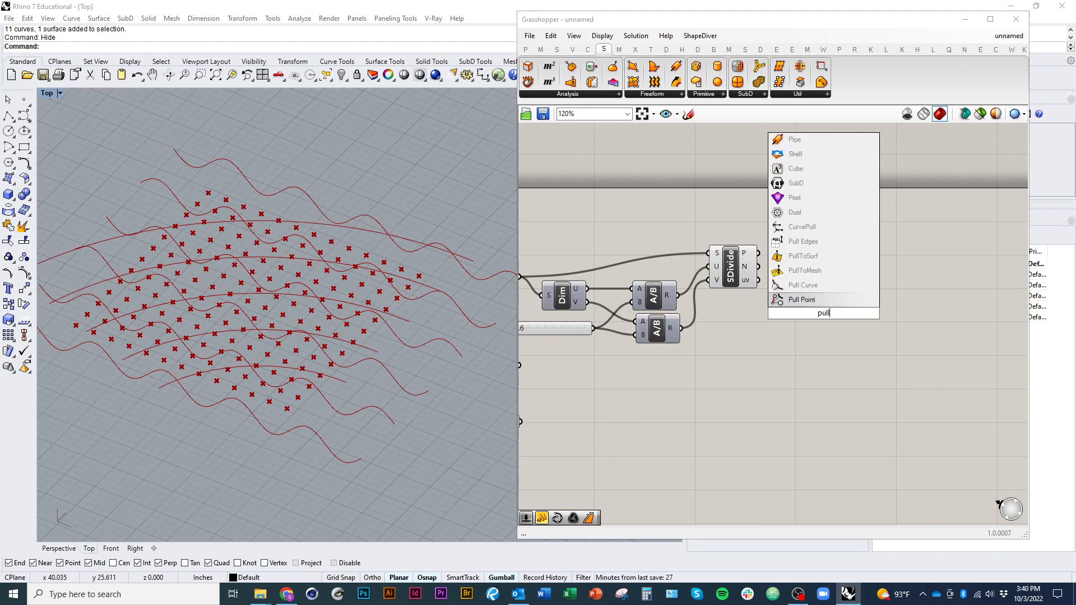
left_click(807, 300)
left_click_drag(852, 310, 905, 271)
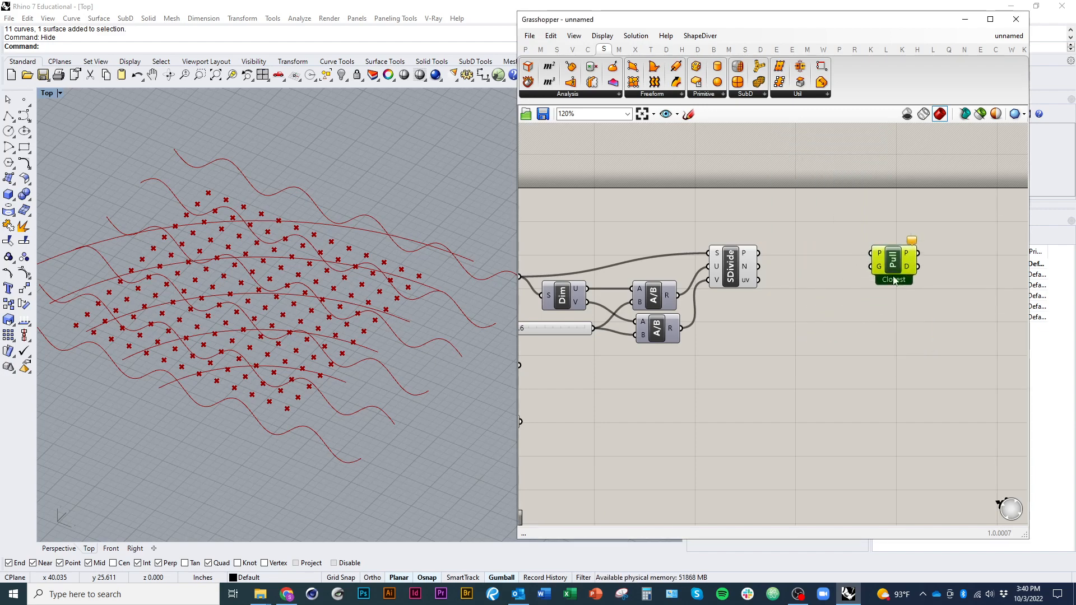
right_click_drag(795, 302, 791, 271)
left_click_drag(732, 249, 867, 222)
right_click_drag(902, 236, 831, 264)
left_click(830, 265)
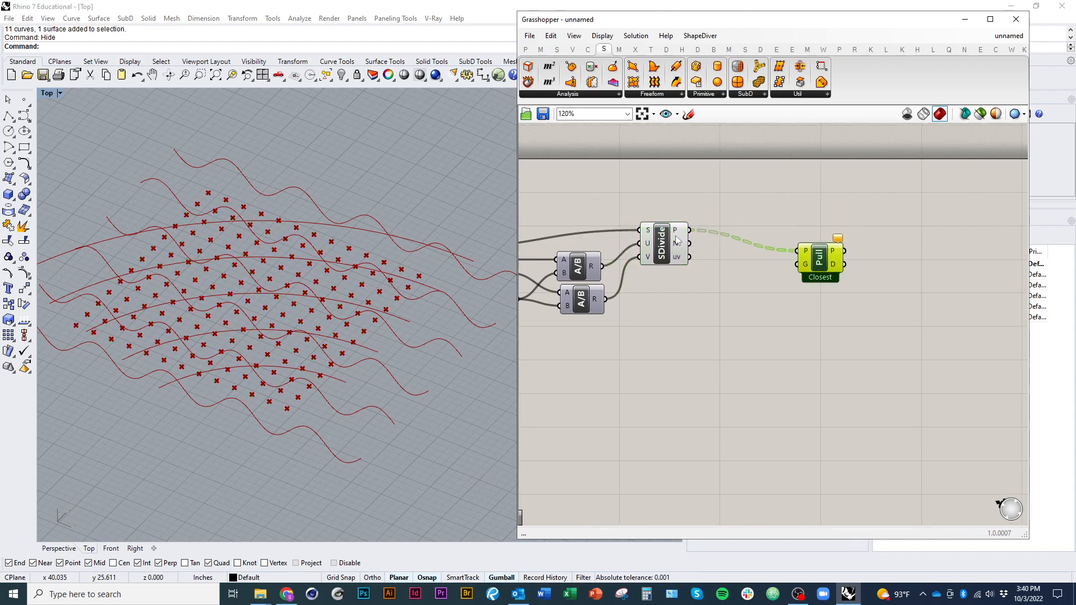
left_click(772, 240)
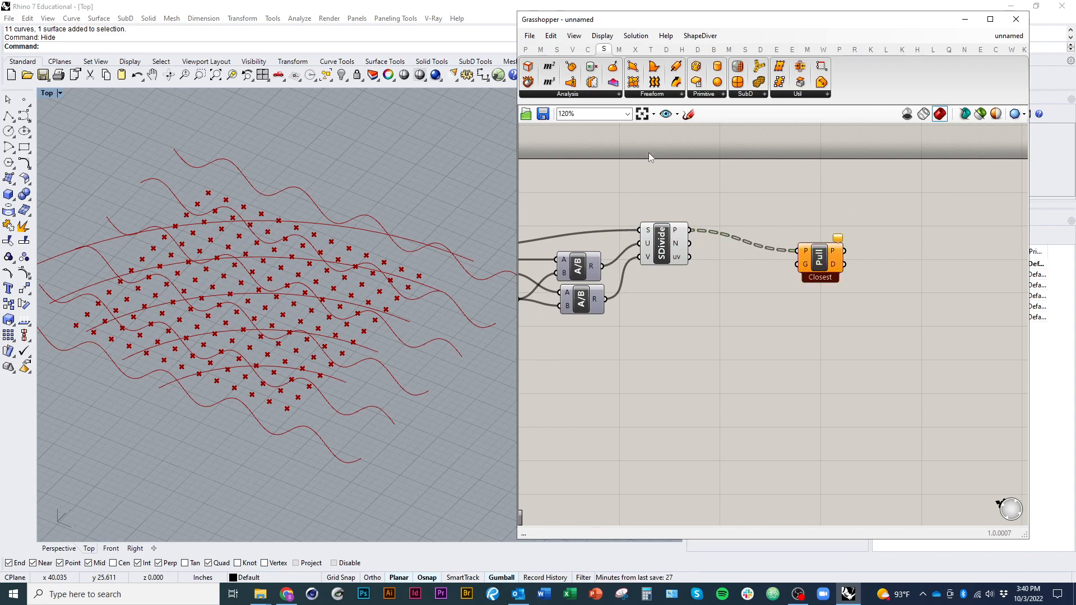
Step: Inspect the data structure of the Divide Surface points in a temporary Panel, and delete the Panel
left_click(529, 51)
left_click_drag(710, 82, 826, 179)
left_click_drag(695, 238, 771, 178)
left_click_drag(849, 211, 892, 269)
left_click_drag(891, 161, 872, 193)
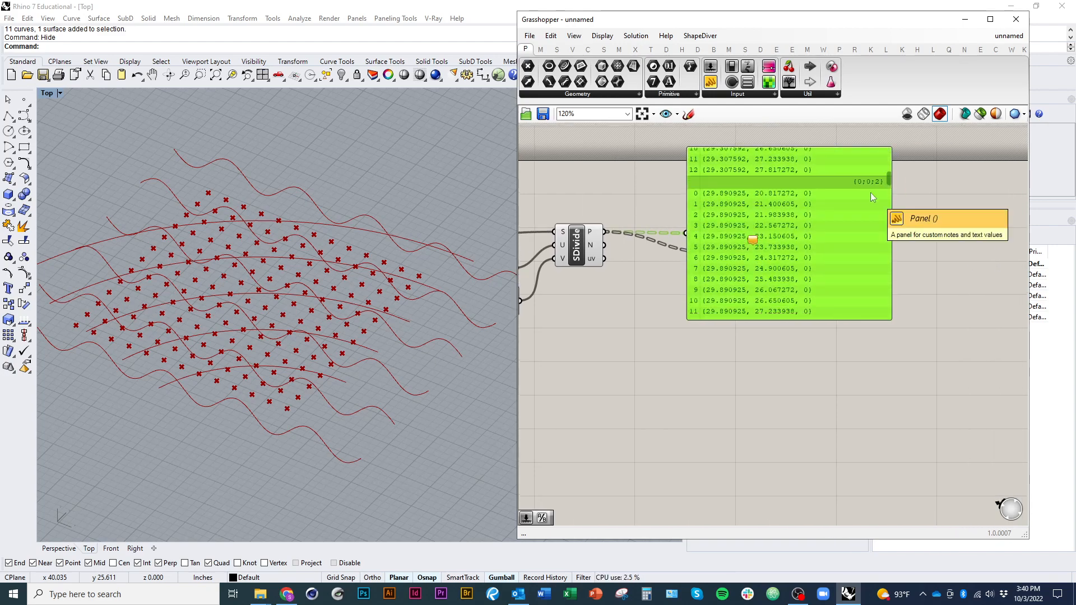
key("Delete")
Step: Flatten the P output of Divide Surface and turn off that component's preview
right_click_drag(759, 294, 821, 342)
left_click_drag(802, 312, 825, 300)
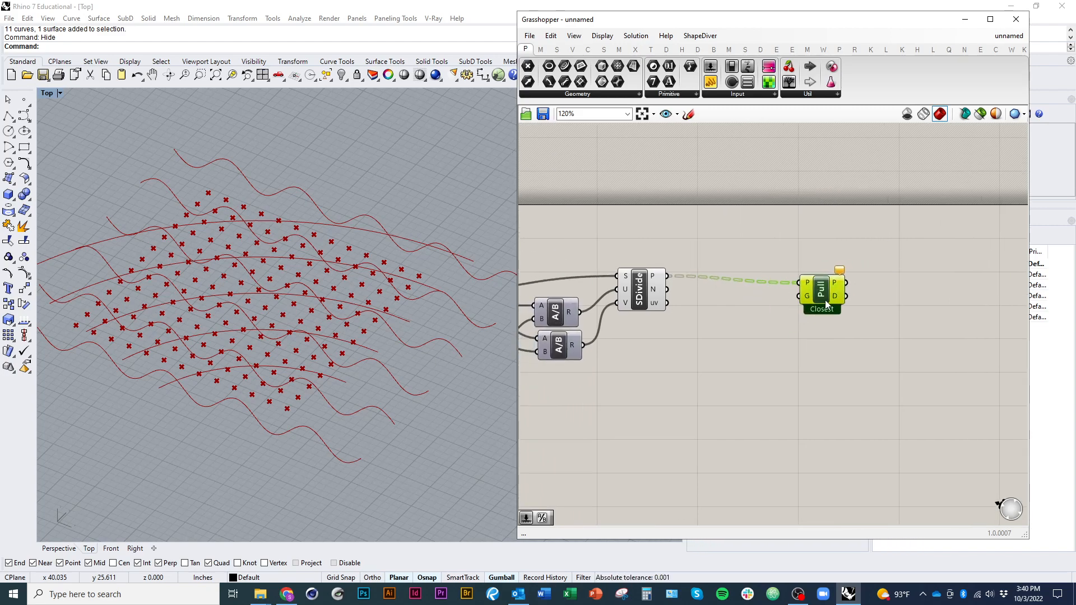
right_click(655, 280)
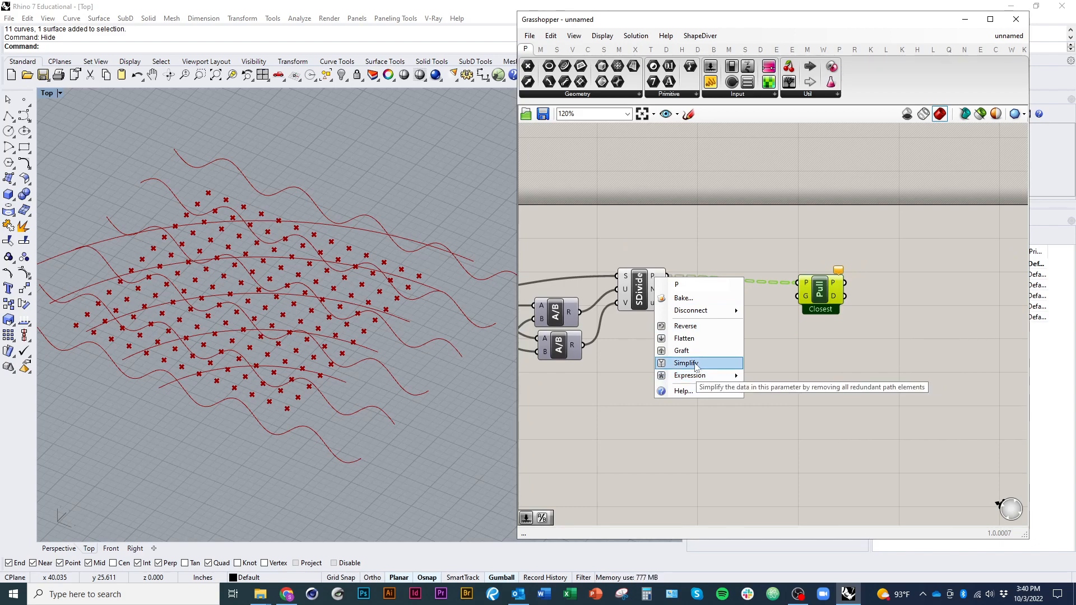
left_click(686, 340)
left_click(805, 362)
right_click_drag(810, 314, 798, 262)
left_click(680, 280)
right_click(676, 227)
left_click(713, 245)
left_click(821, 288)
left_click_drag(831, 265, 825, 262)
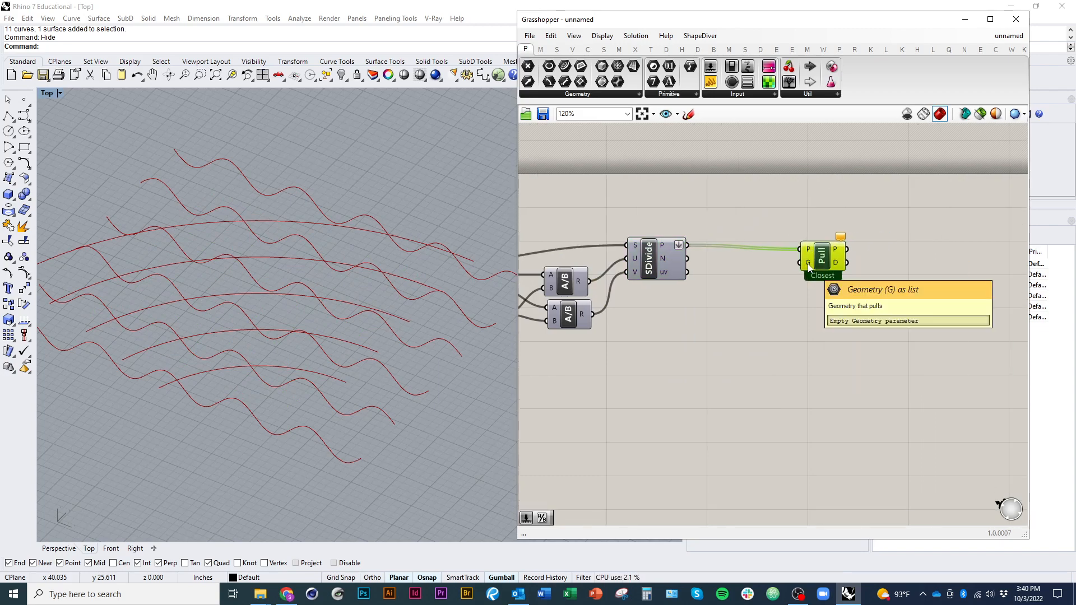
Step: Connect the Curve parameter holding the wavy curves to the G input of Pull Point
scroll(808, 268, "down", 2)
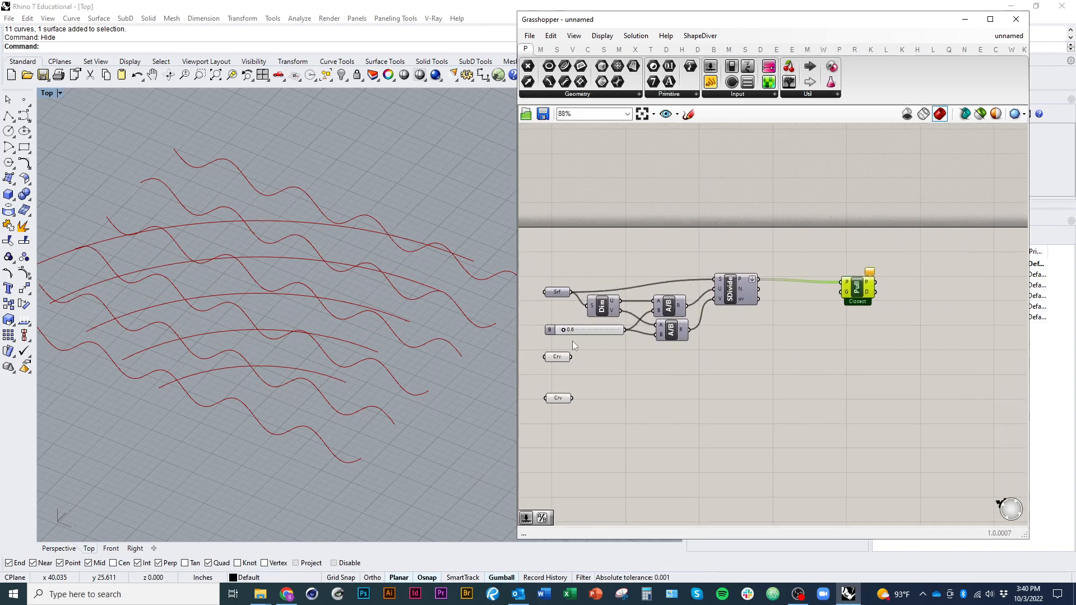
left_click(557, 357)
left_click_drag(571, 357, 844, 292)
scroll(818, 397, "up", 2)
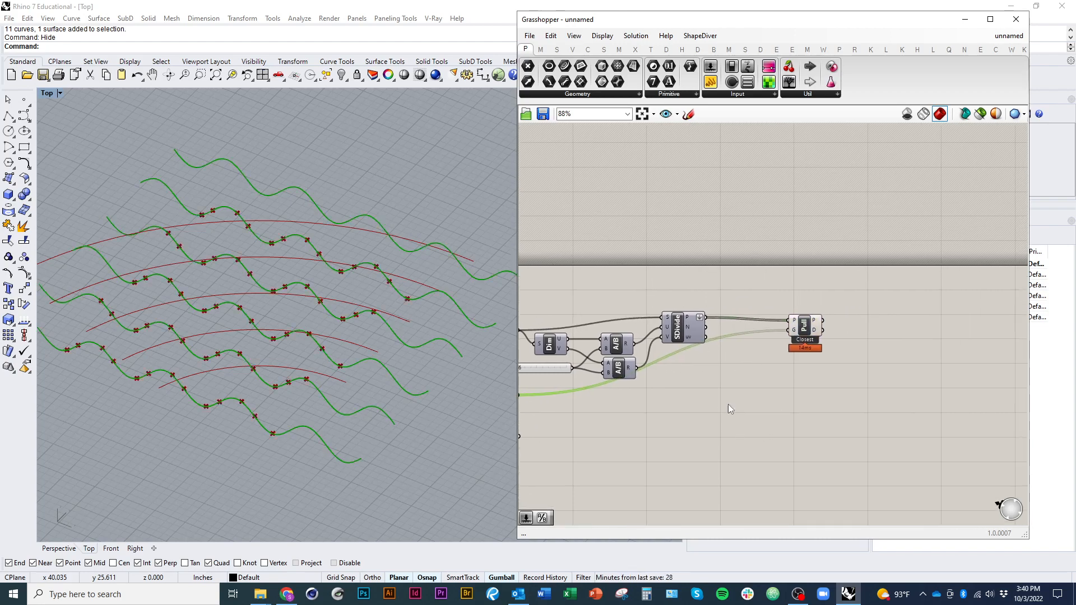
scroll(809, 317, "down", 2)
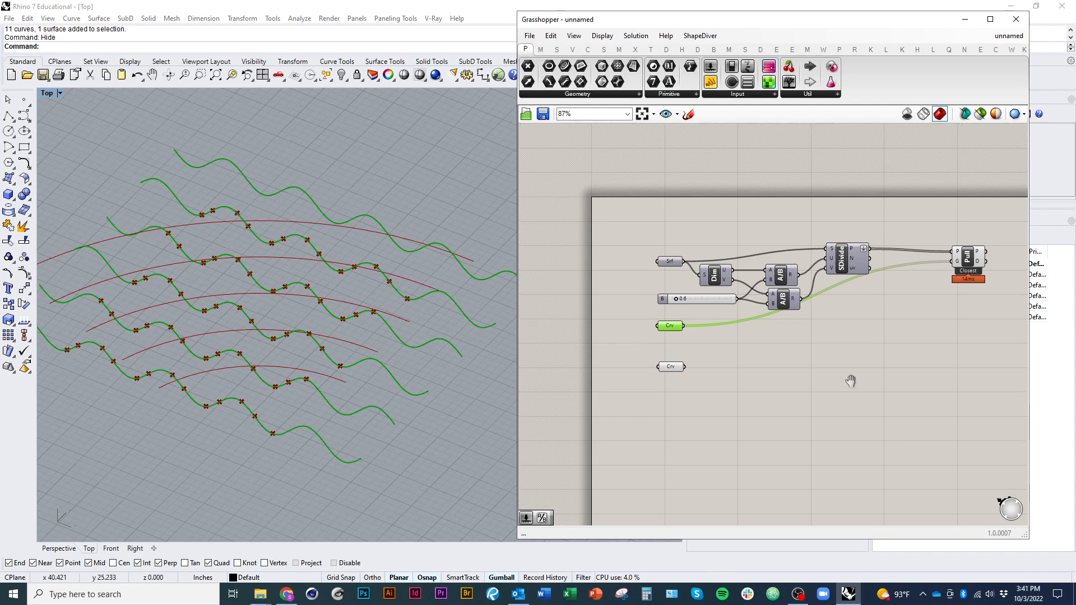
Step: Add a Line component running from the Divide Surface points at A to the pulled points at B
right_click_drag(923, 341, 783, 365)
double_click(783, 365)
type("line")
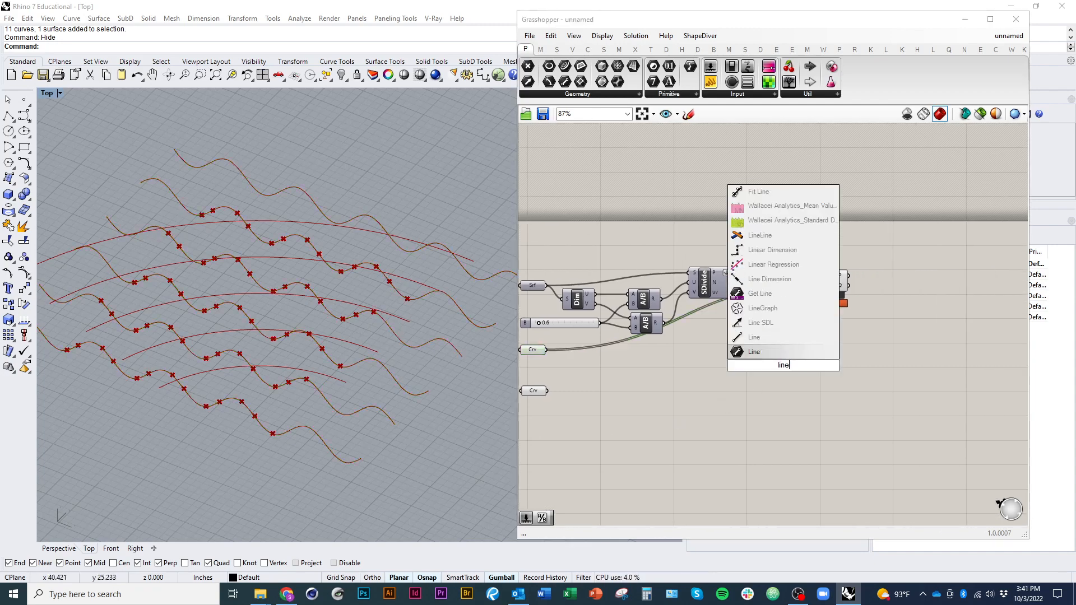
left_click(765, 339)
left_click_drag(781, 360, 894, 274)
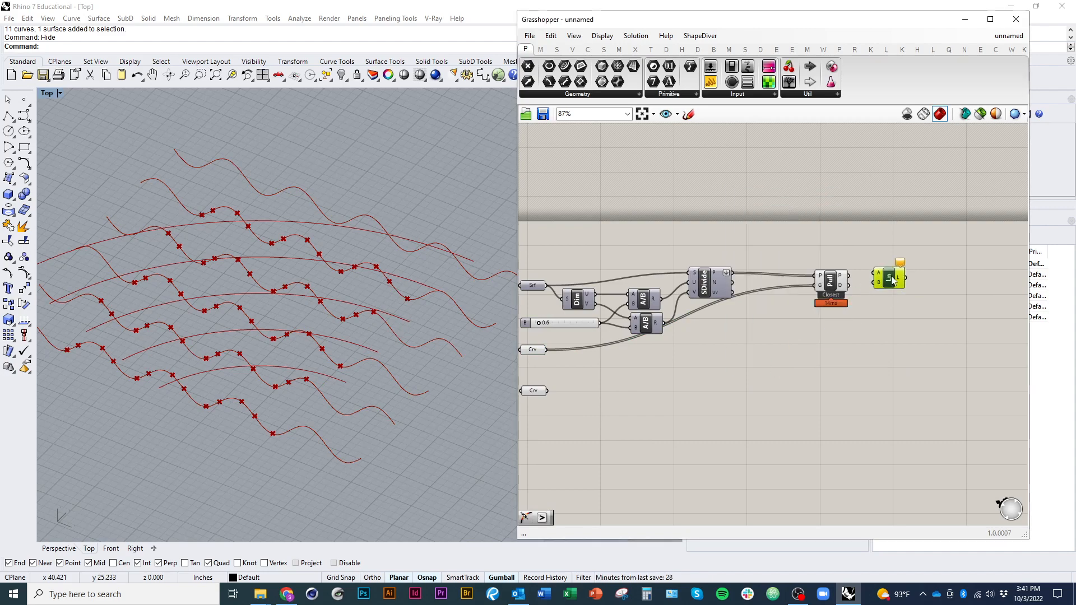
left_click_drag(728, 274, 881, 258)
Step: Turn the Divide Surface preview back on and inspect the lines linking the grid points to the wavy curves
scroll(888, 284, "up", 3)
right_click_drag(363, 327, 387, 319)
left_click_drag(603, 276, 605, 276)
right_click(606, 278)
left_click(633, 208)
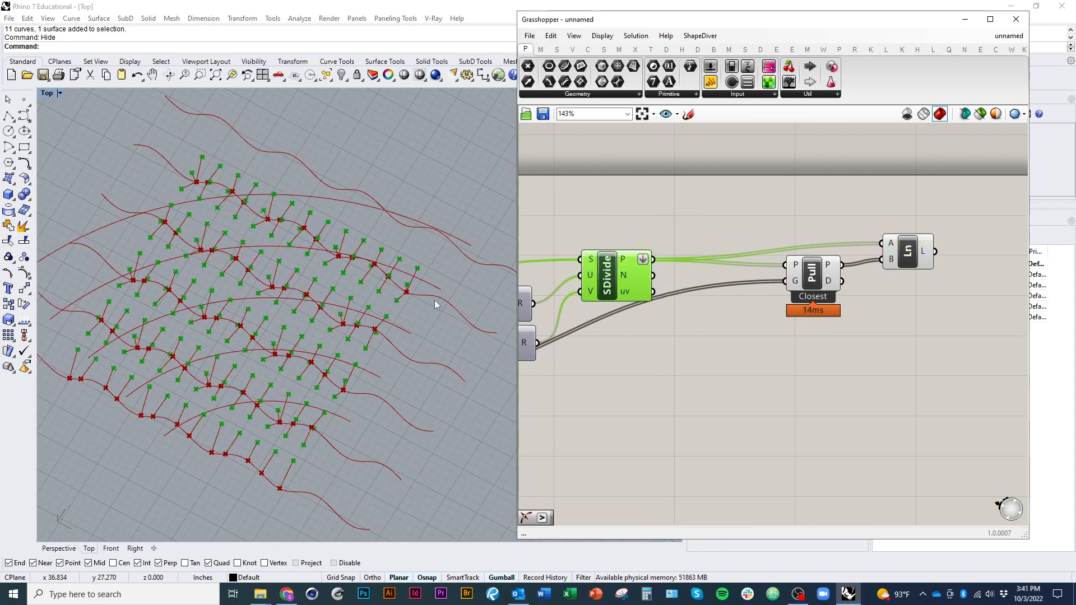
right_click_drag(377, 310, 356, 360)
scroll(417, 348, "up", 5)
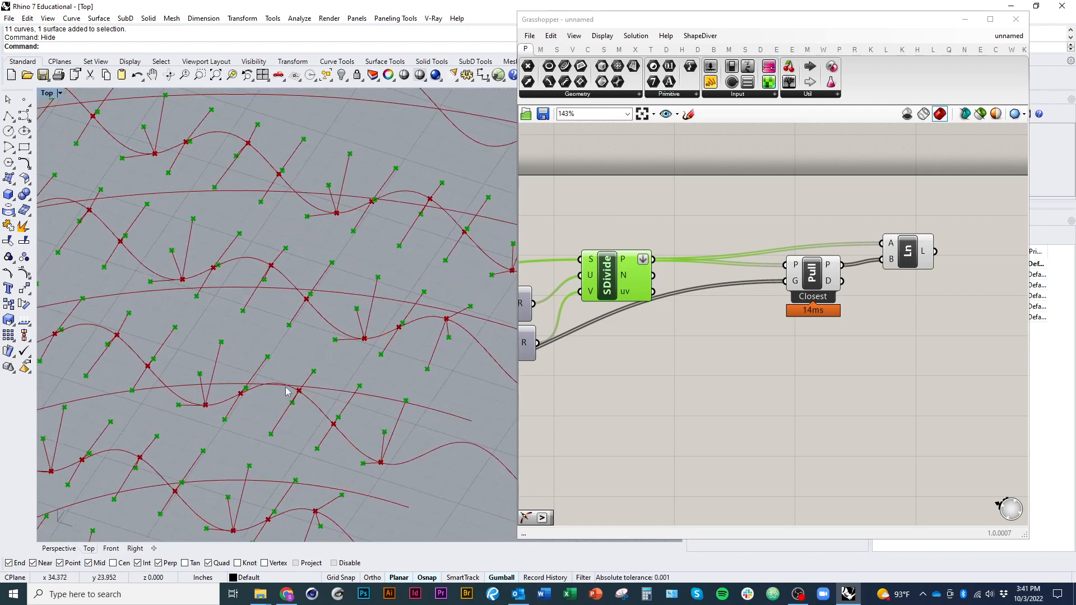
right_click_drag(303, 406, 435, 401)
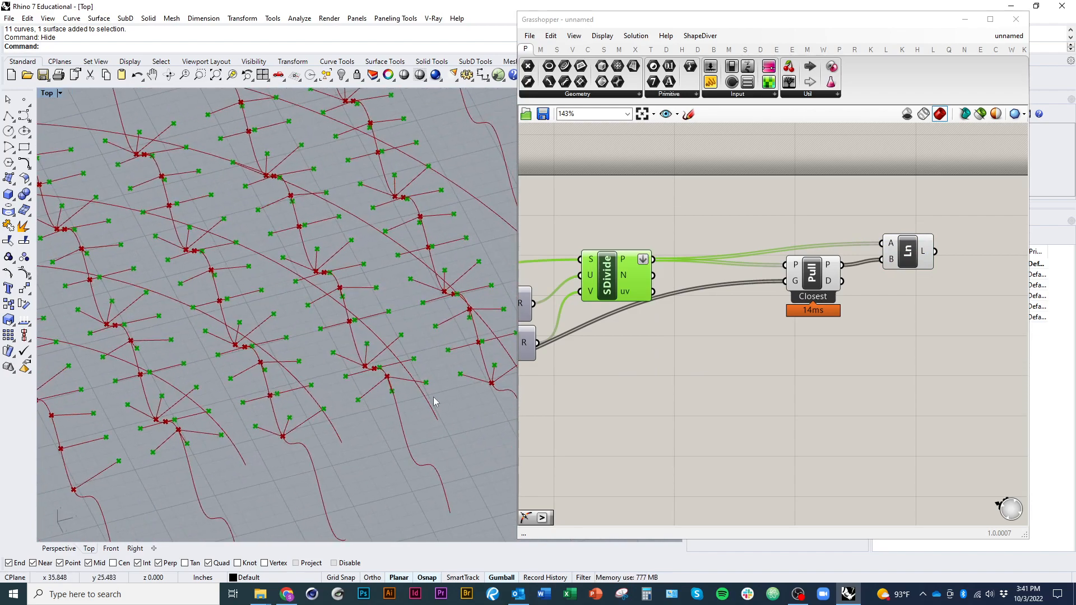
Step: Space out the Pull Point and Line components, and examine the resulting lines in the model from several angles
left_click(710, 400)
scroll(790, 317, "down", 2)
left_click_drag(811, 287, 798, 307)
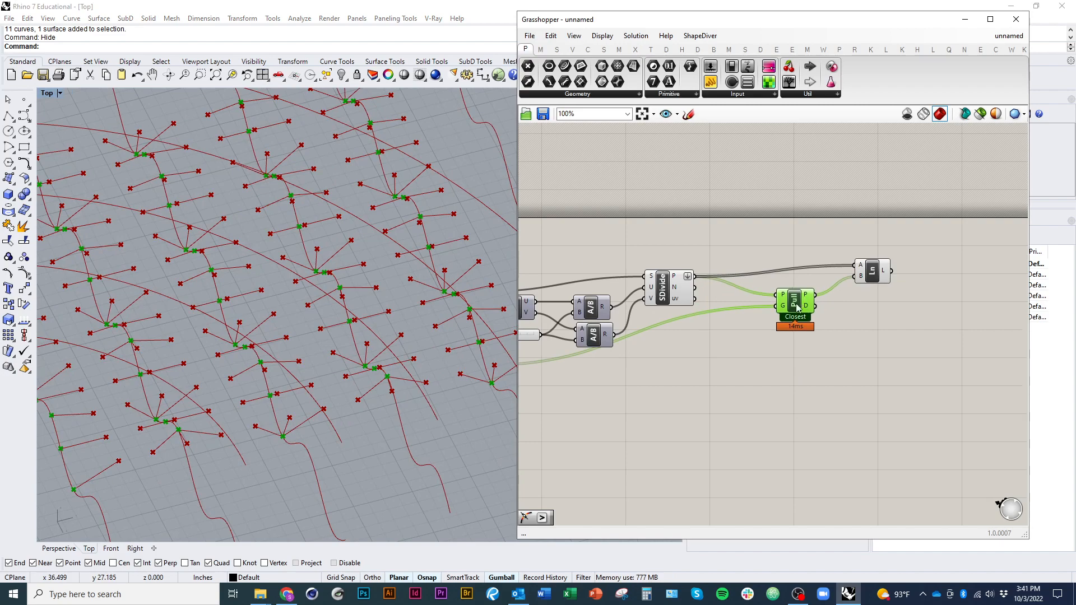
left_click_drag(878, 280, 913, 279)
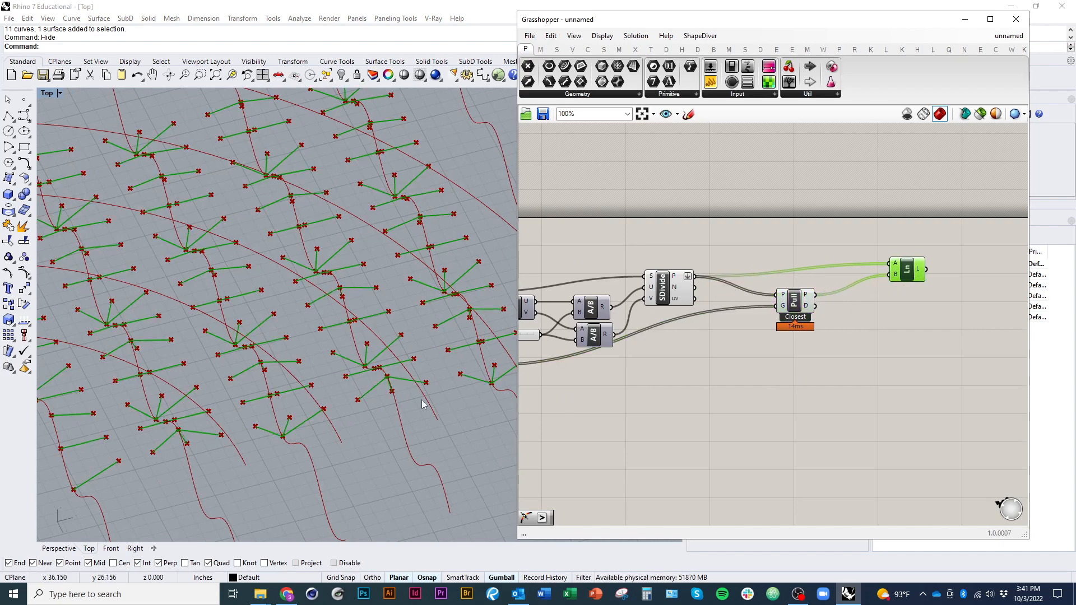
scroll(349, 224, "down", 4)
right_click_drag(350, 224, 398, 251)
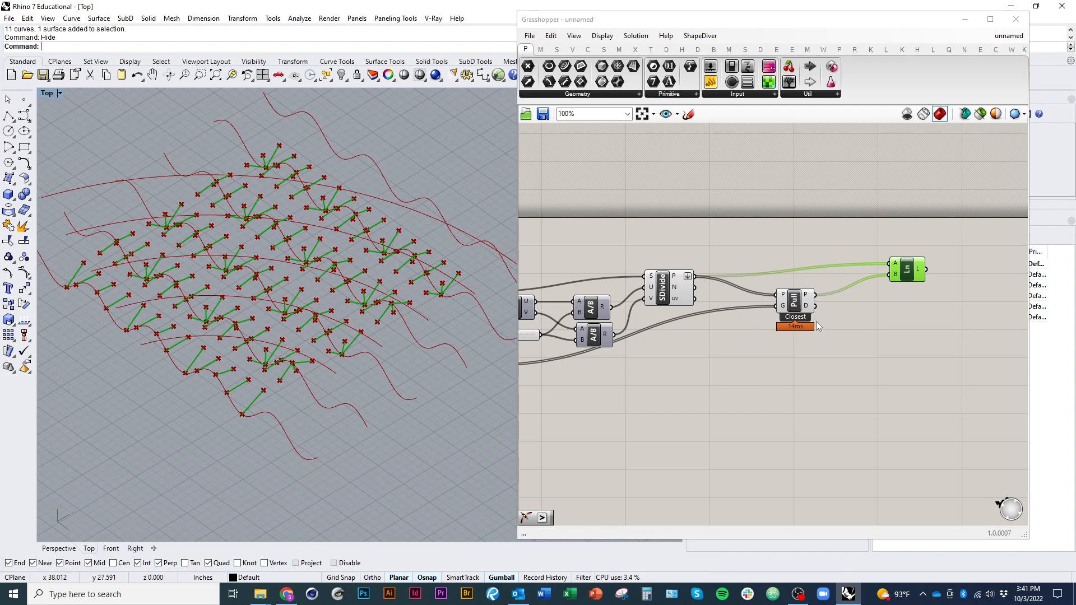
right_click_drag(388, 371, 430, 387)
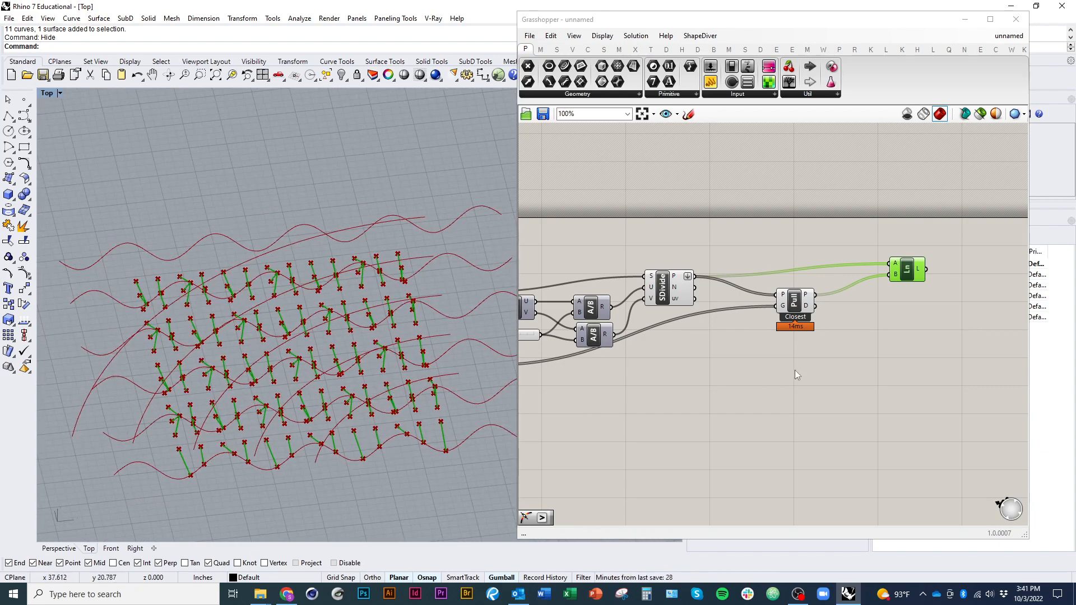
right_click_drag(693, 411, 677, 415)
right_click_drag(483, 421, 378, 437)
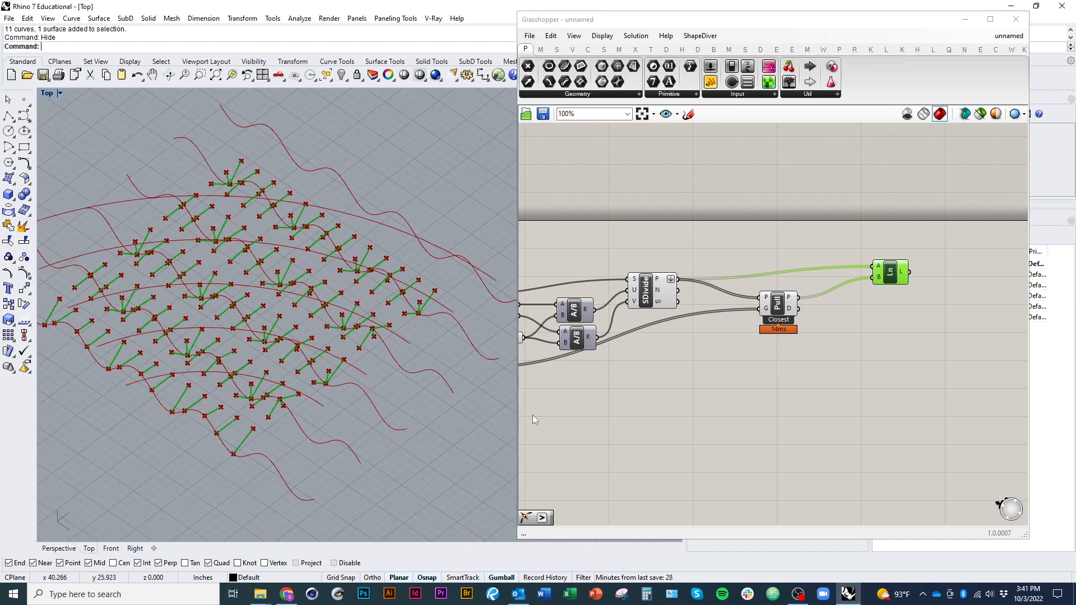
Step: Shift Pull Point closer to Divide Surface, and examine its Distance output and the pulled points in the model
left_click_drag(789, 308, 778, 315)
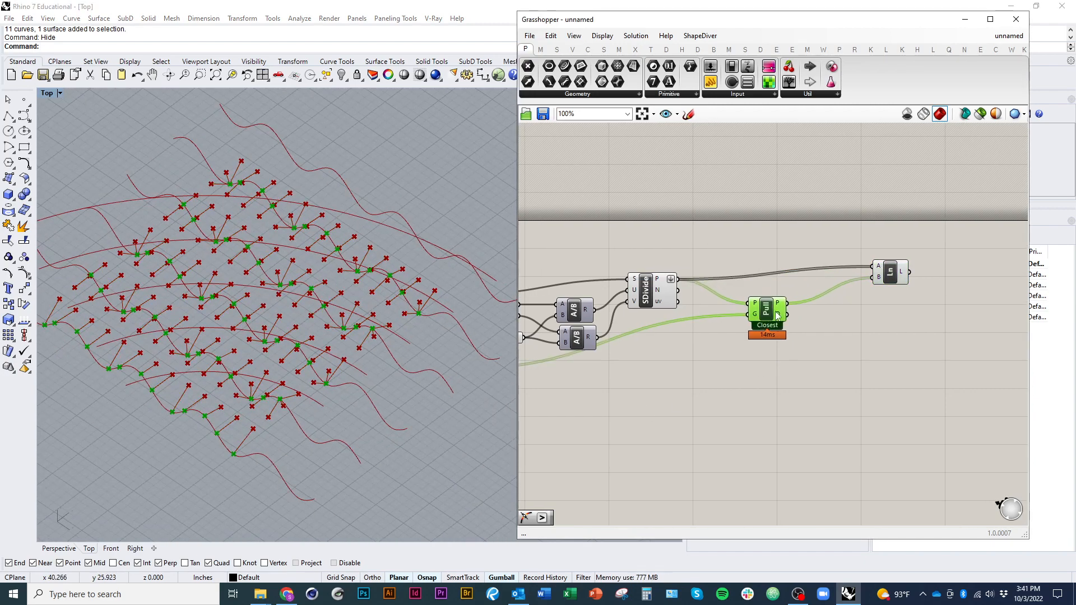
mouse_move(778, 308)
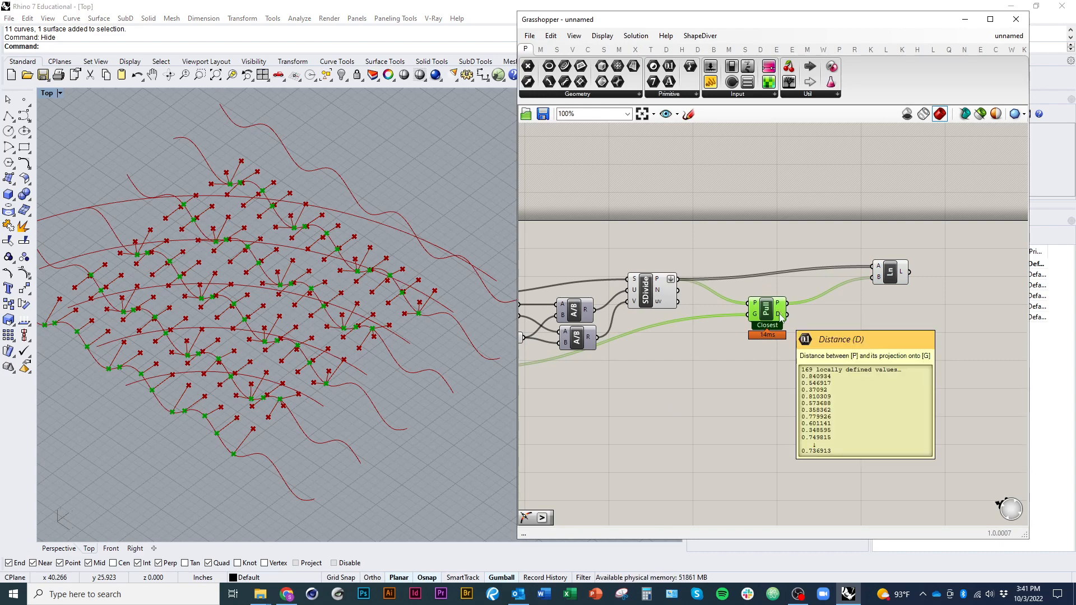
right_click_drag(389, 301, 401, 340)
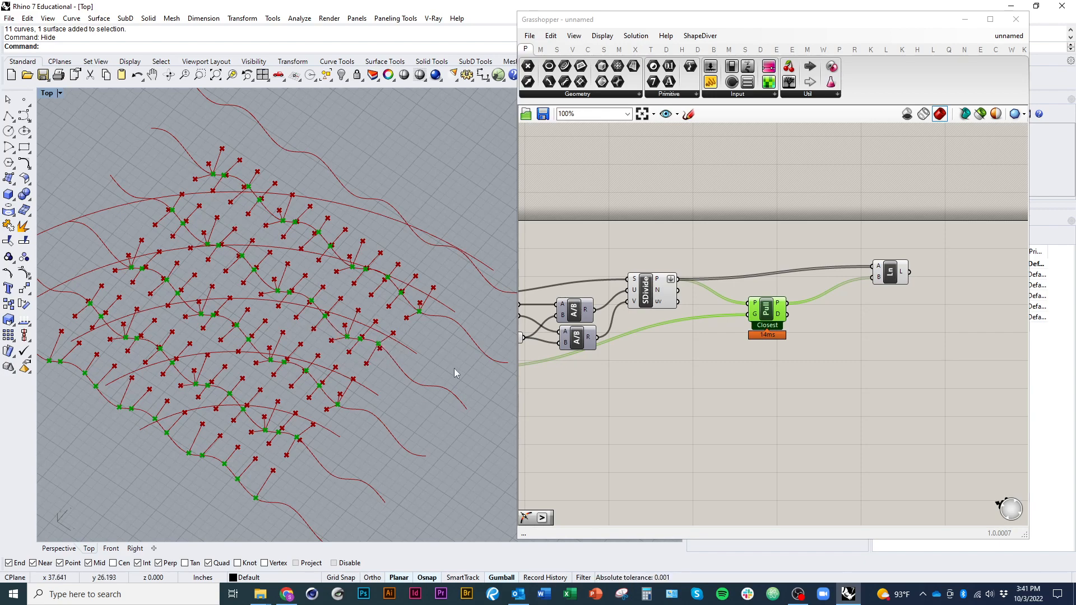
left_click(800, 445)
left_click_drag(772, 313, 769, 308)
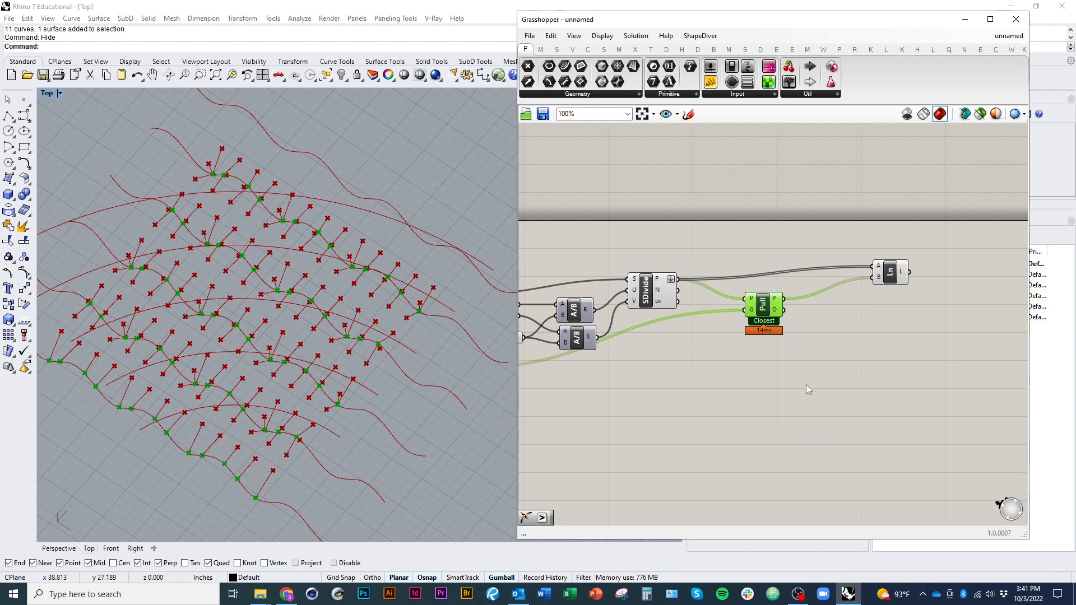
Step: Add a Move component beneath the Line component and feed the Divide Surface points into its G input
double_click(838, 384)
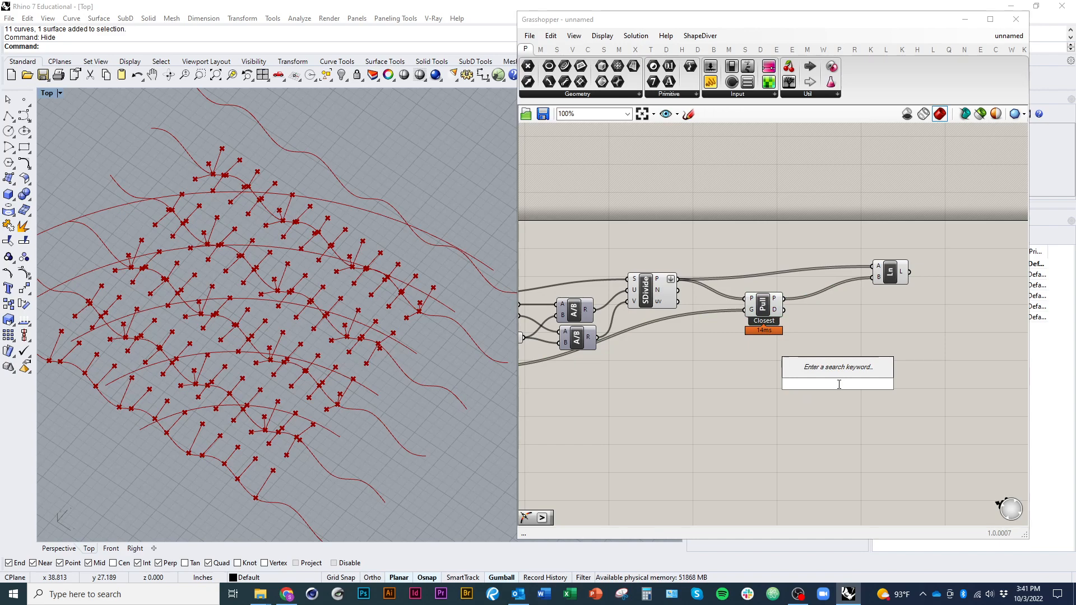
type("move")
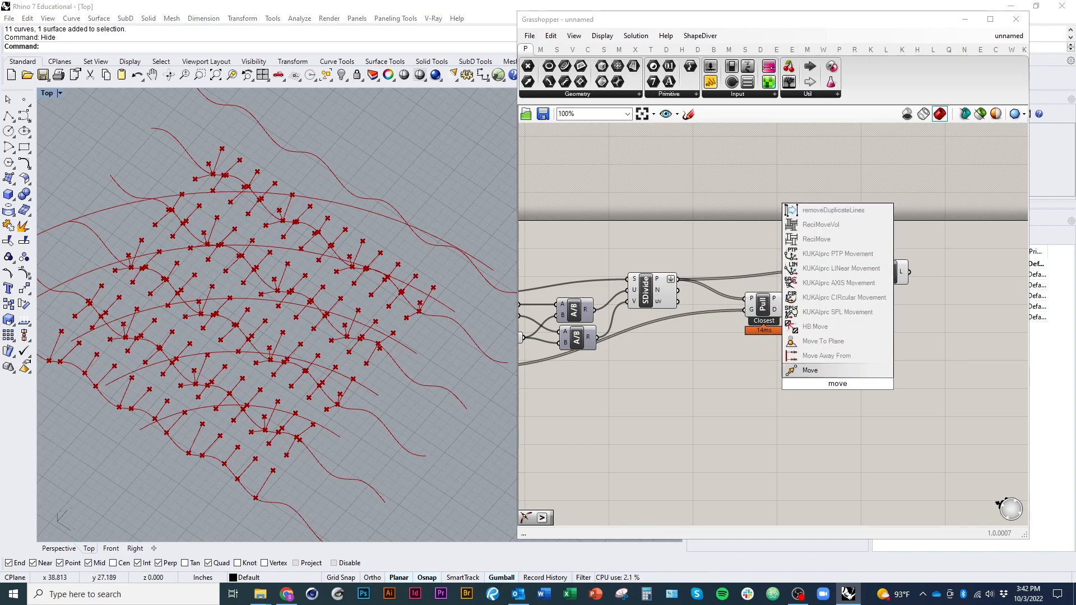
key("Return")
left_click_drag(836, 384, 912, 315)
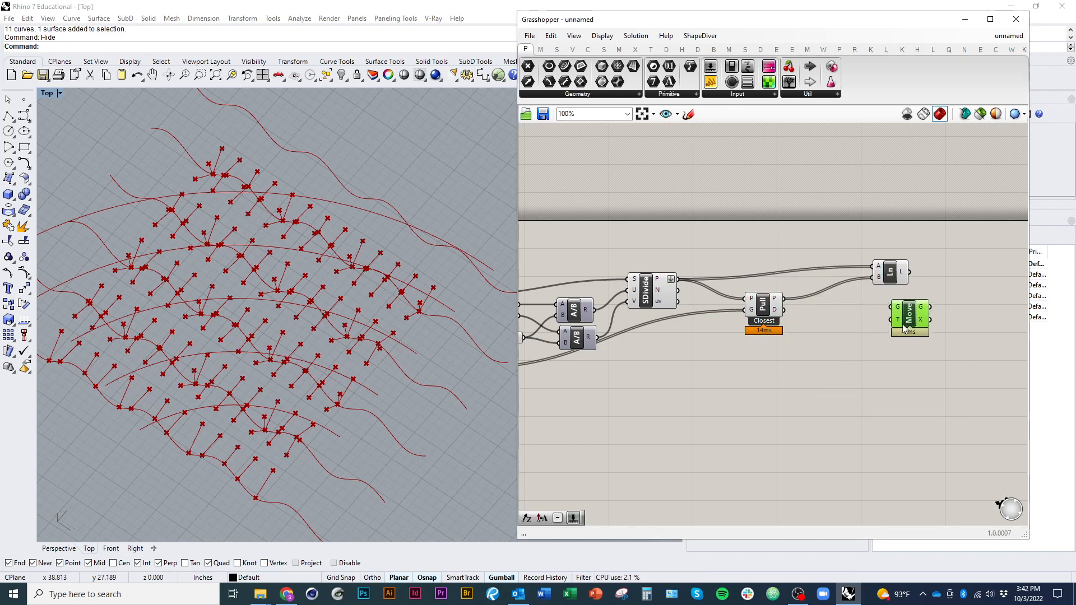
right_click_drag(707, 310, 672, 331)
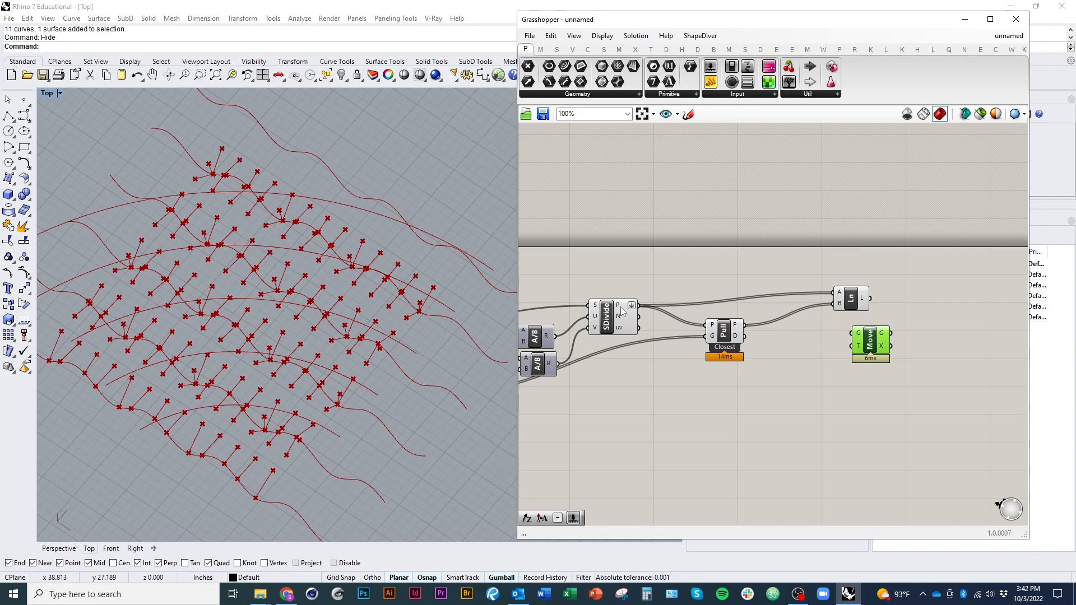
left_click_drag(622, 311, 871, 334)
Step: Add a Unit Z vector component and place it in front of the Move component
double_click(864, 358)
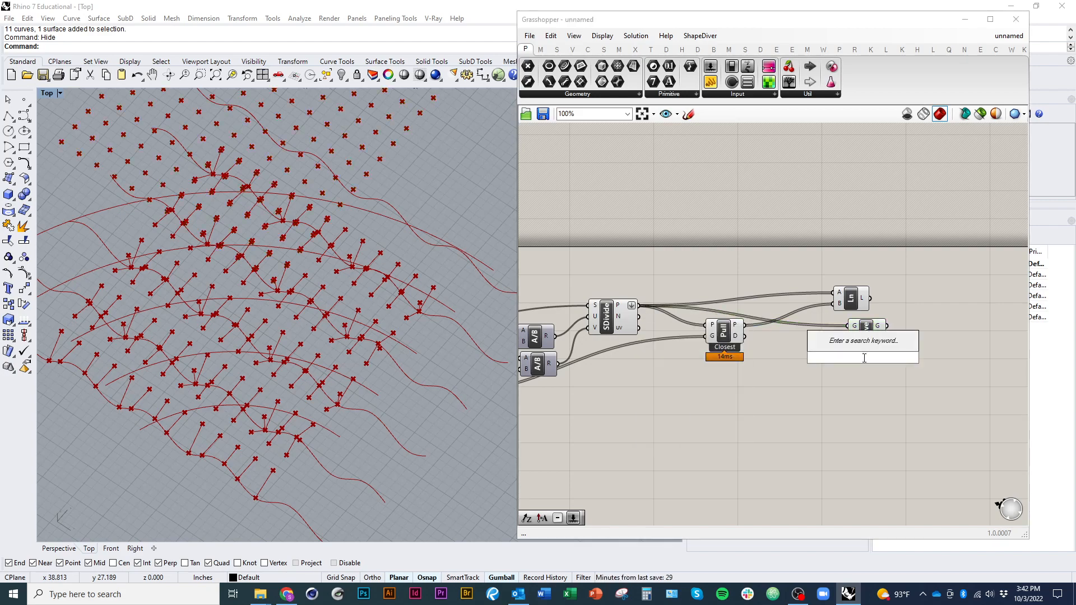
type("unit")
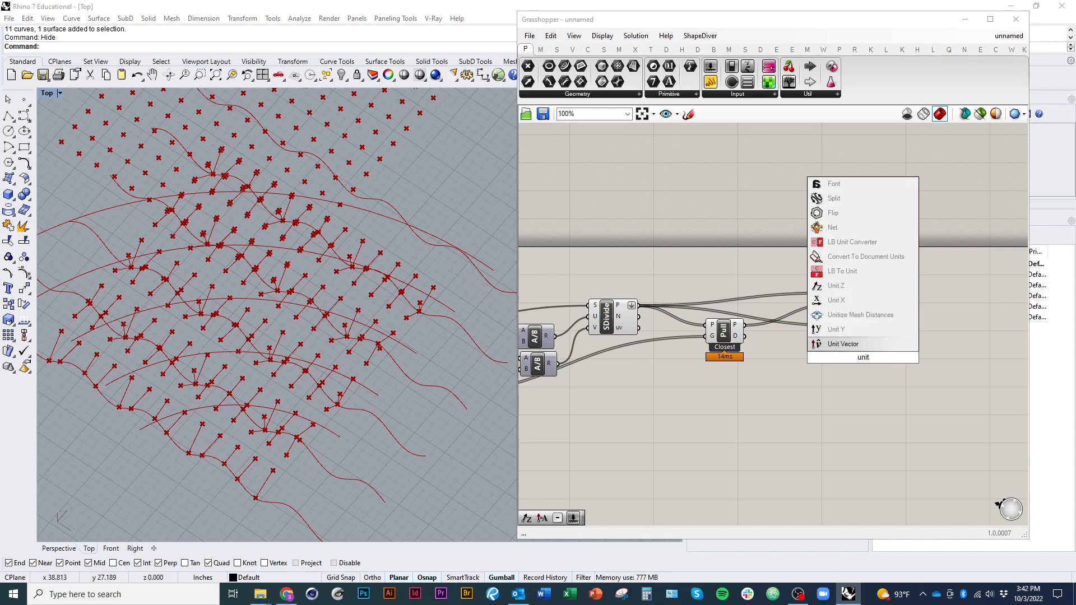
type(" z")
left_click(846, 343)
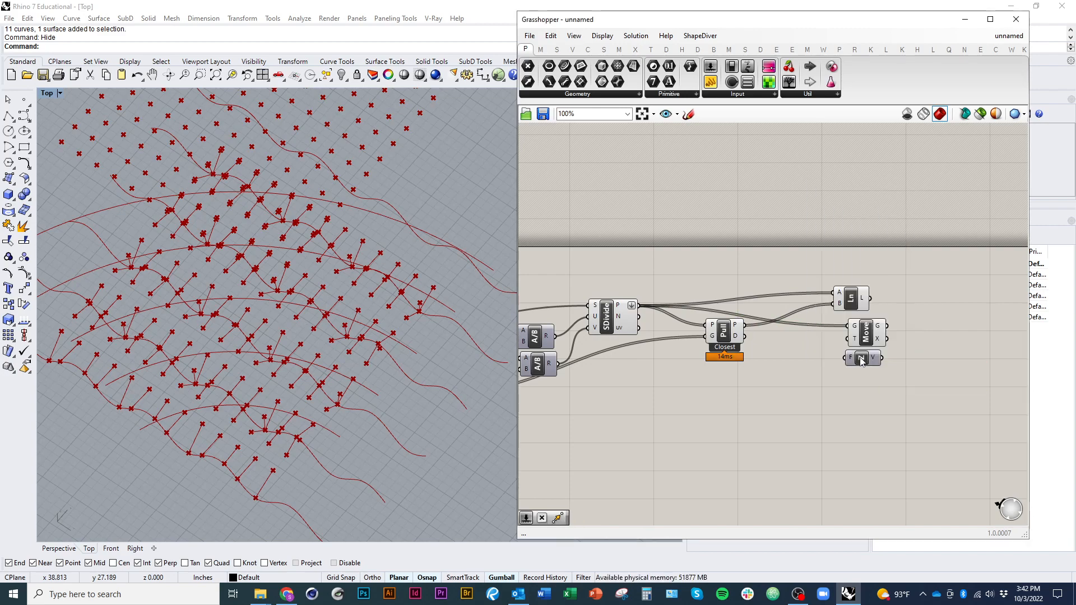
left_click_drag(861, 362, 811, 365)
Step: Turn off the preview of the Line component
left_click(858, 301)
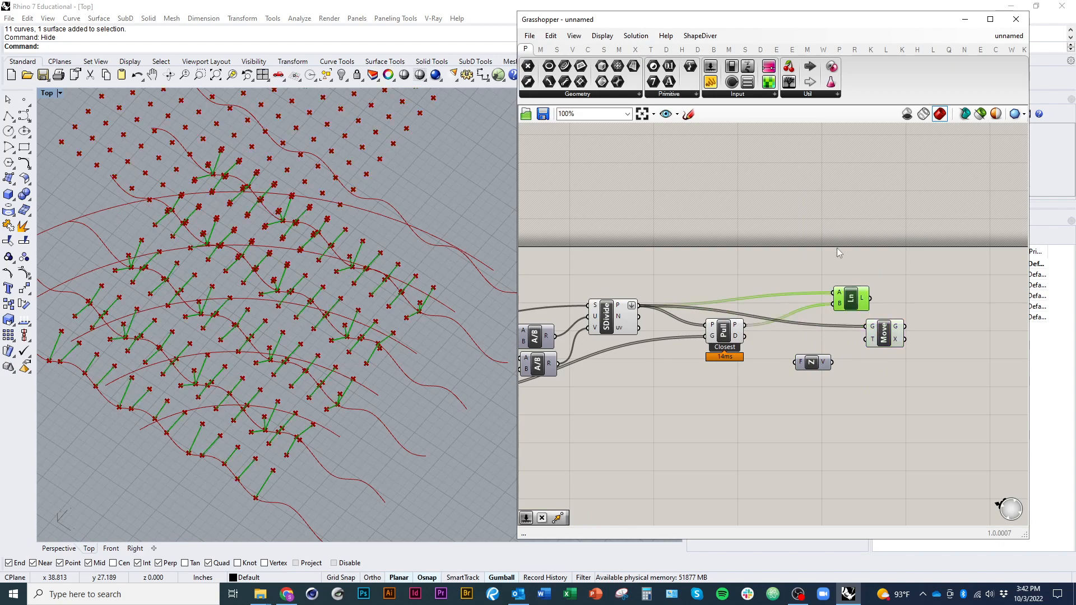
right_click(836, 248)
left_click(854, 269)
Step: Connect Pull Point's D output to Unit Z's F input and the Unit Z vector to Move's T input
right_click_drag(840, 333, 855, 325)
left_click(831, 357)
left_click_drag(830, 358, 841, 348)
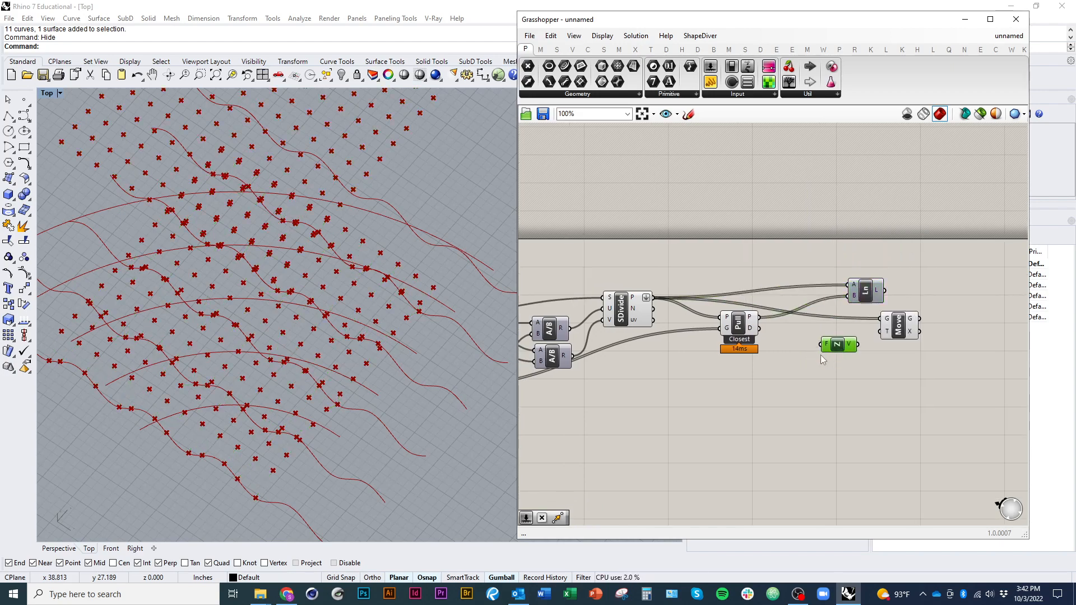
left_click_drag(752, 332, 873, 338)
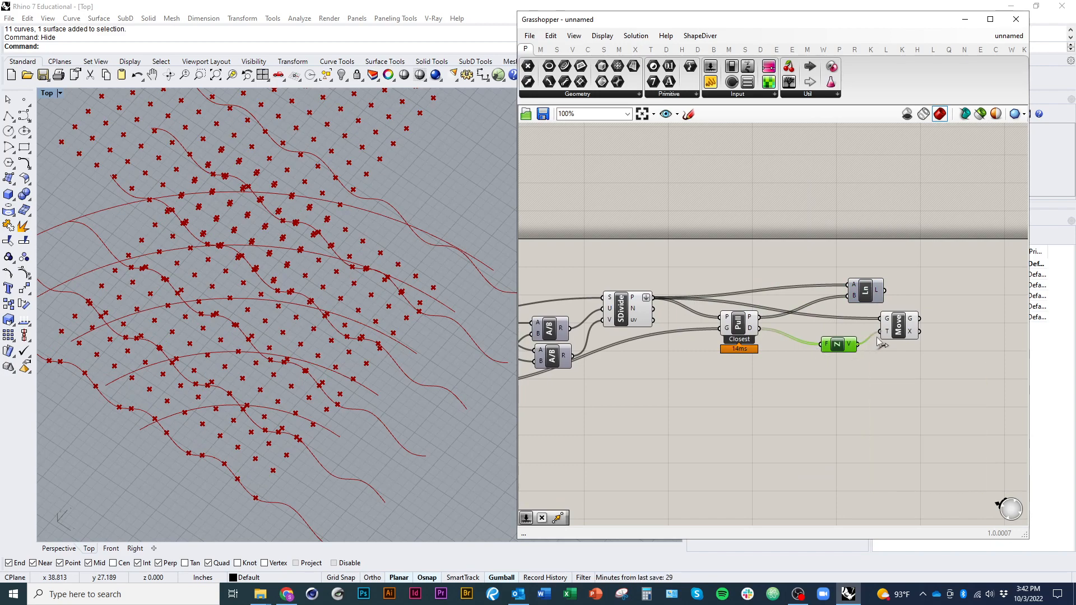
Step: Turn off the preview of the Divide Surface and Pull Point components
left_click(890, 395)
mouse_move(362, 411)
right_mouse_down()
mouse_move(319, 367)
mouse_move(232, 338)
mouse_move(404, 344)
mouse_move(292, 338)
mouse_move(327, 339)
mouse_move(314, 339)
right_mouse_up()
right_click_drag(713, 348, 788, 369)
left_click_drag(872, 399, 702, 307)
right_click(694, 275)
left_click(707, 290)
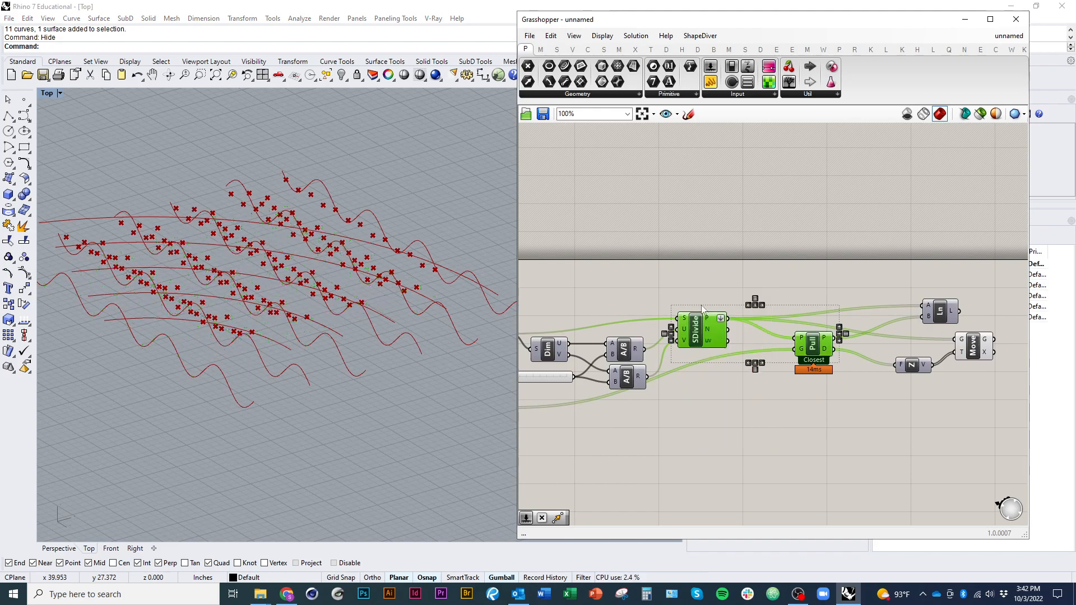
mouse_move(332, 330)
right_mouse_down()
mouse_move(269, 327)
mouse_move(361, 367)
mouse_move(325, 422)
right_mouse_up()
left_click(821, 467)
Step: Highlight the Move component's points and inspect their heights relative to the wavy curves from another angle
scroll(776, 446, "down", 1)
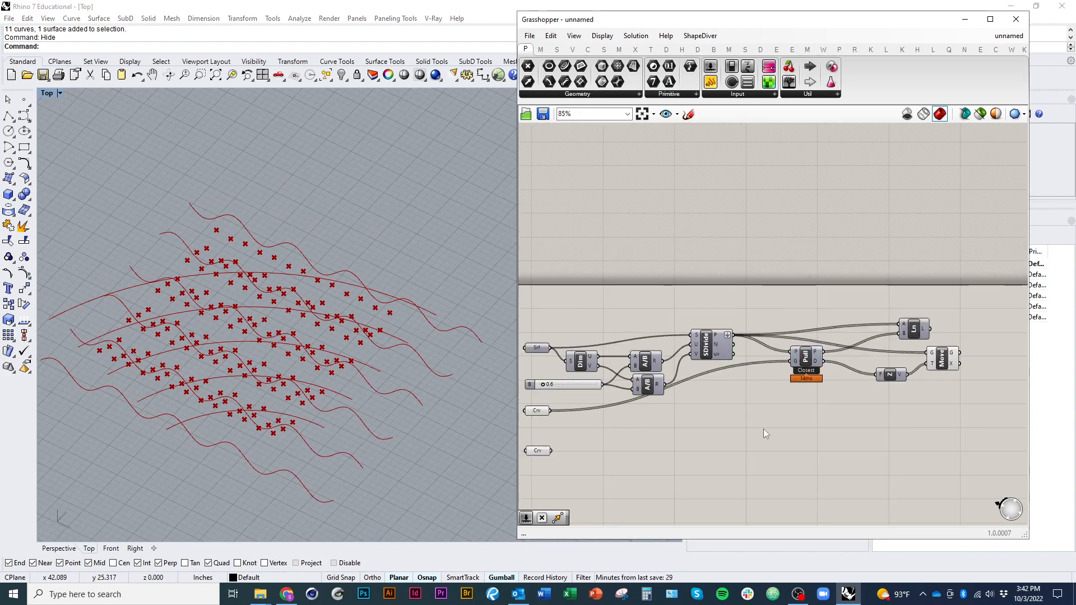
mouse_move(763, 428)
right_mouse_down()
mouse_move(799, 401)
mouse_move(721, 422)
right_mouse_up()
left_click_drag(935, 340, 950, 340)
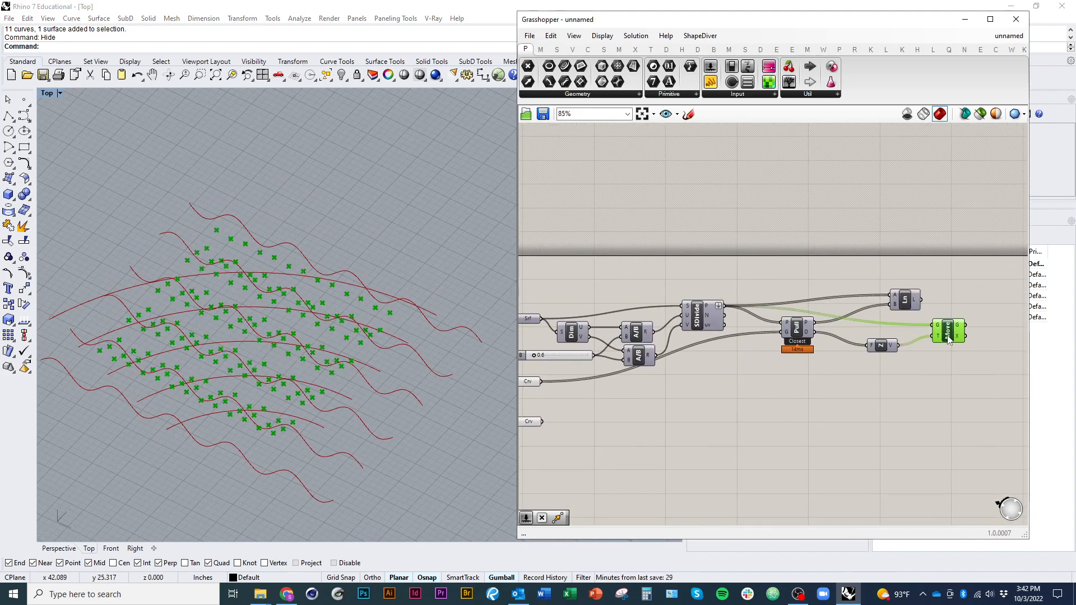
right_click_drag(238, 356, 193, 329)
right_click_drag(760, 391, 745, 405)
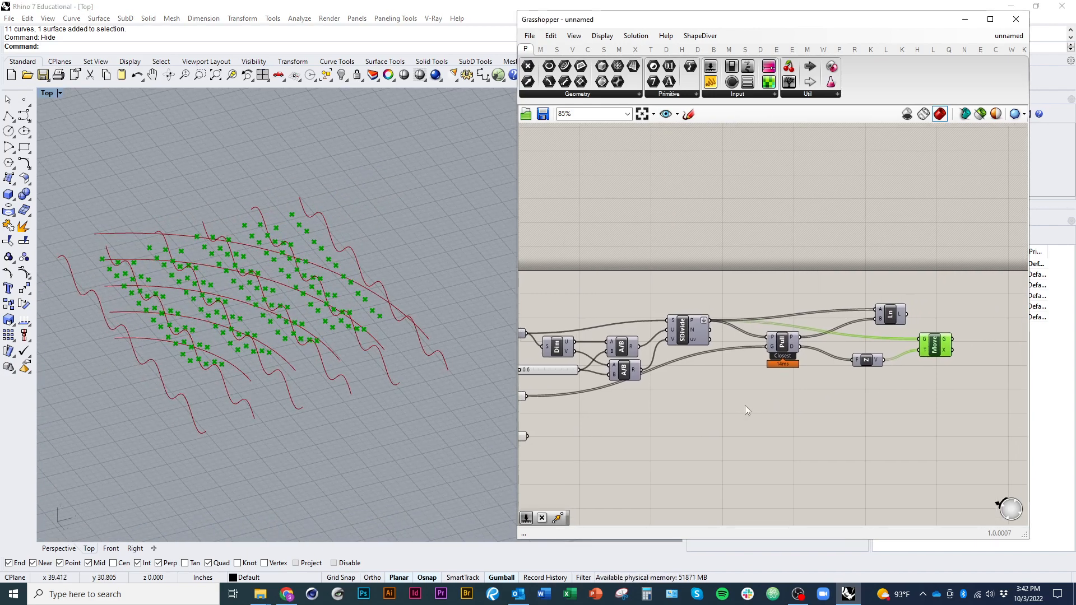
left_click_drag(625, 375, 621, 374)
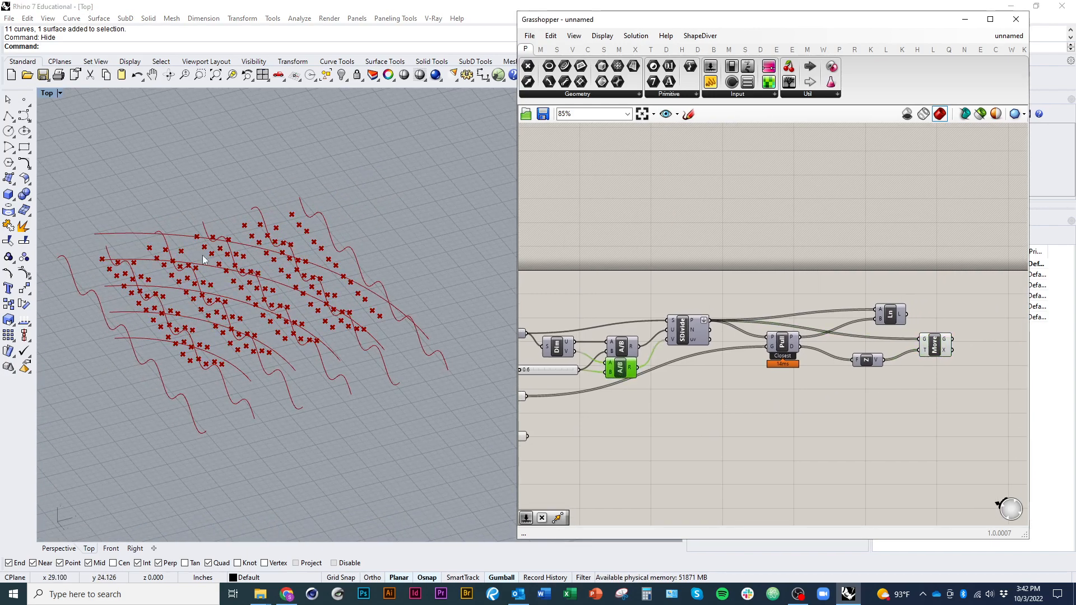
Step: Add a Surface From Points component after the Move component
right_click_drag(980, 427, 888, 427)
double_click(890, 386)
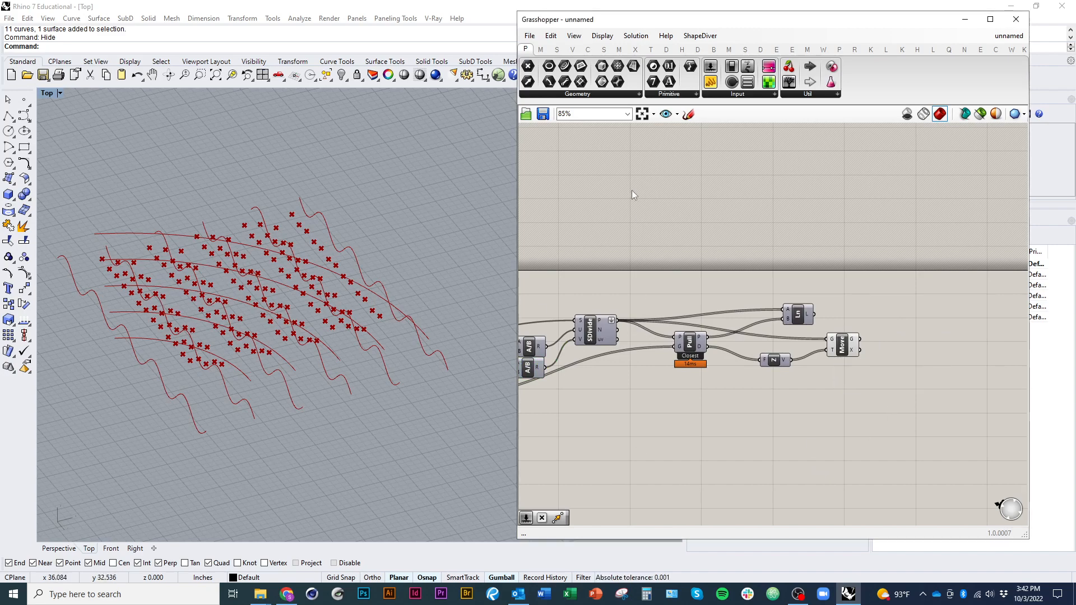
left_click(604, 50)
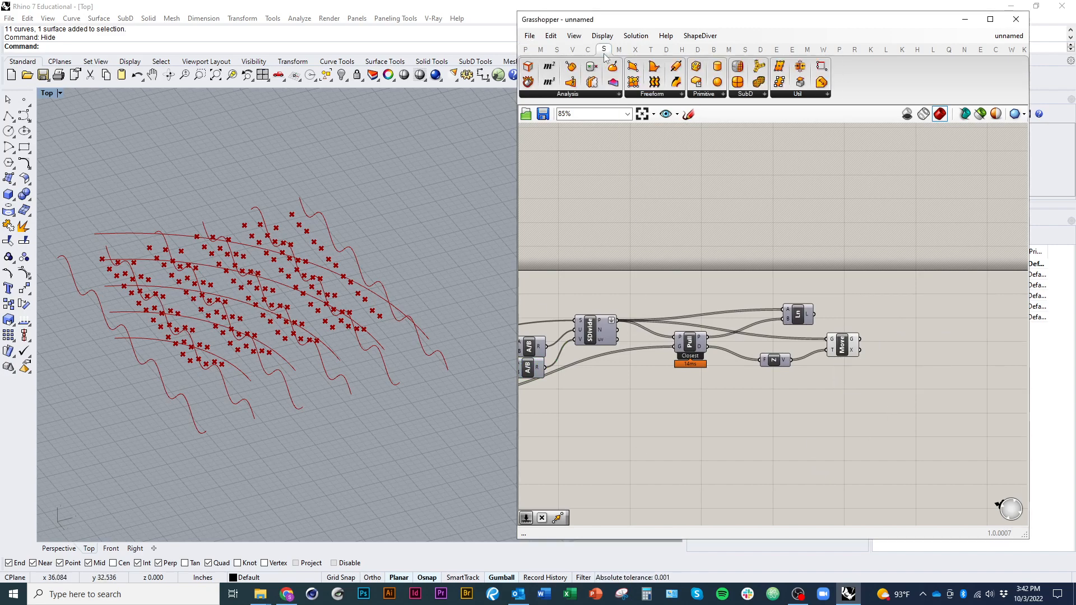
left_click(642, 96)
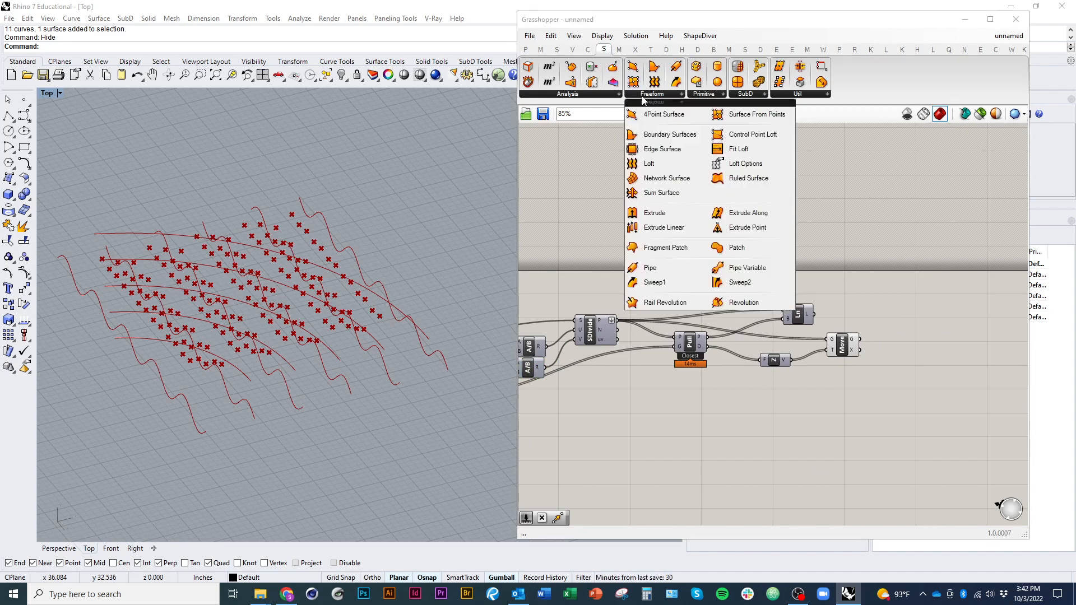
left_click(765, 117)
left_click(909, 325)
Step: Connect Move's G output to the P input of Surface From Points and align the component beside Move
scroll(914, 333, "up", 3)
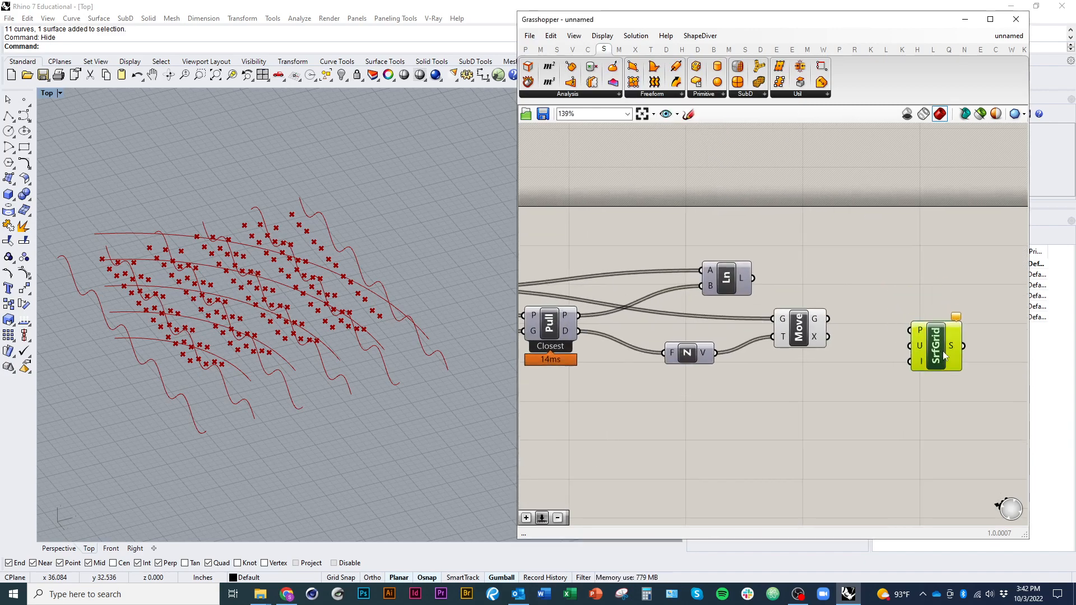
left_click_drag(910, 331, 828, 319)
right_click_drag(884, 400, 812, 382)
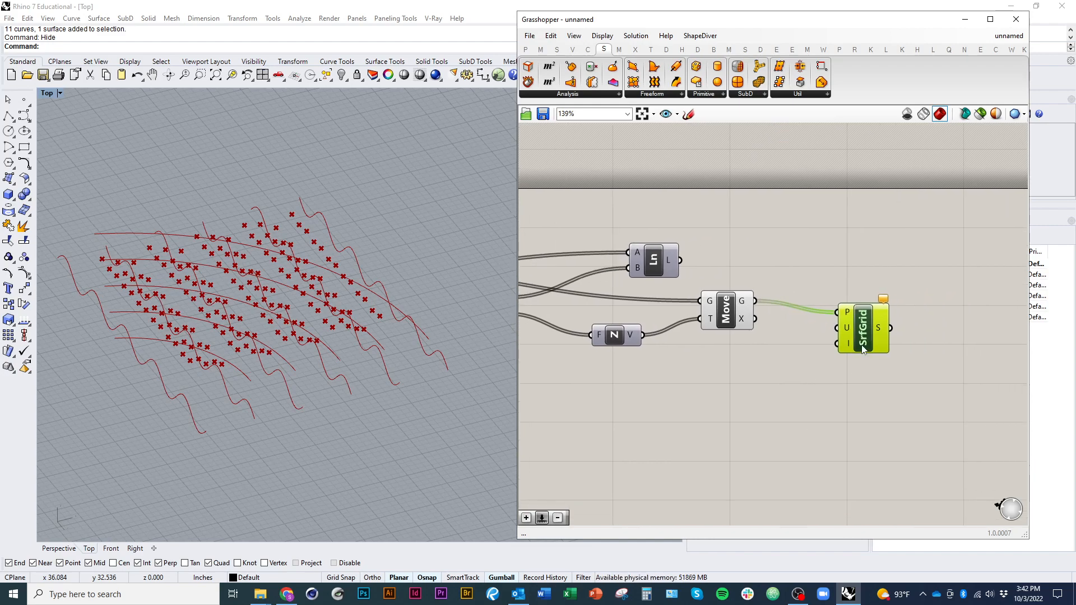
left_click_drag(863, 350, 876, 342)
Step: Check the U Count input of Surface From Points and trace back to the Division components driving Divide Surface
mouse_move(859, 307)
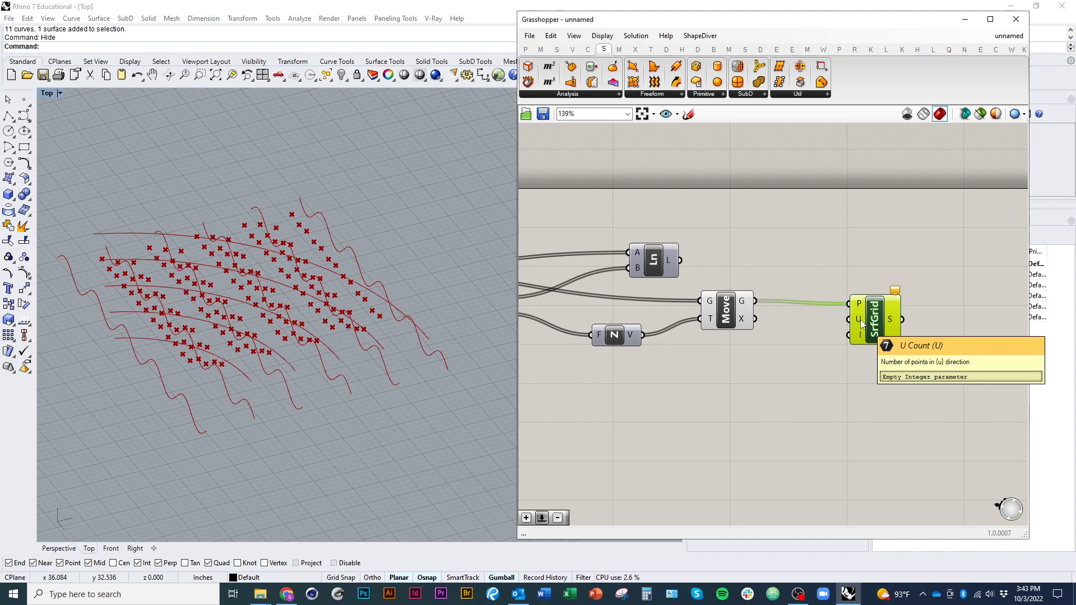
scroll(861, 323, "down", 1)
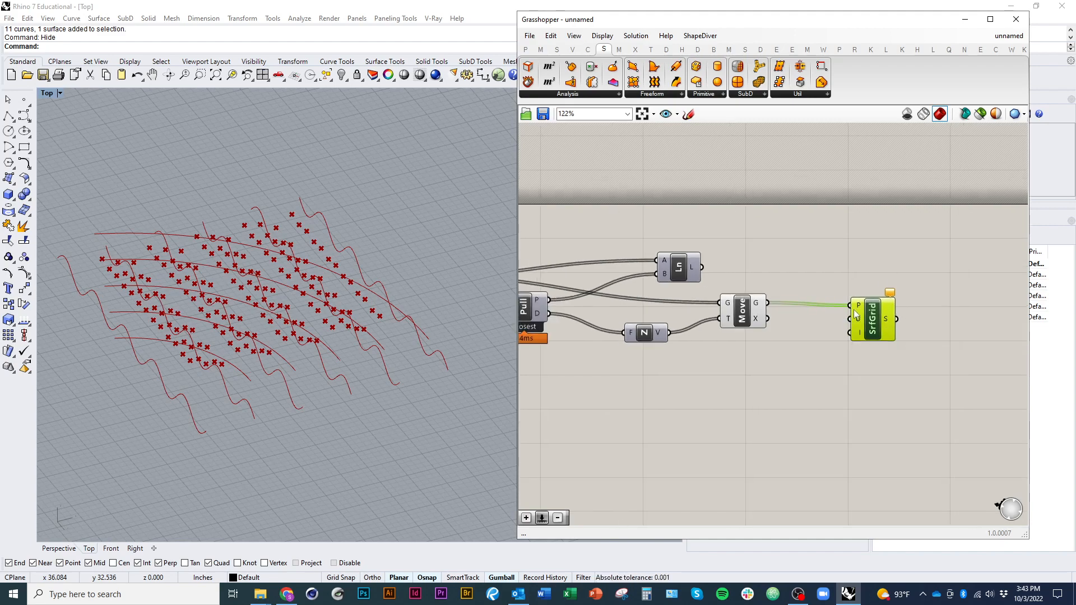
right_click_drag(767, 343, 747, 379)
scroll(796, 349, "down", 3)
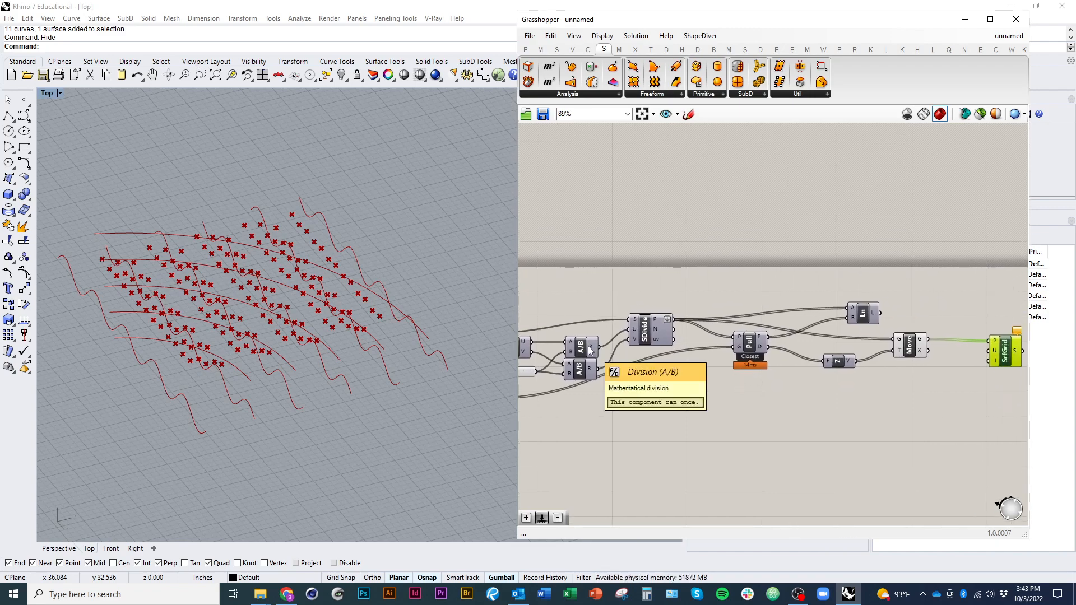
right_click_drag(634, 340, 638, 330)
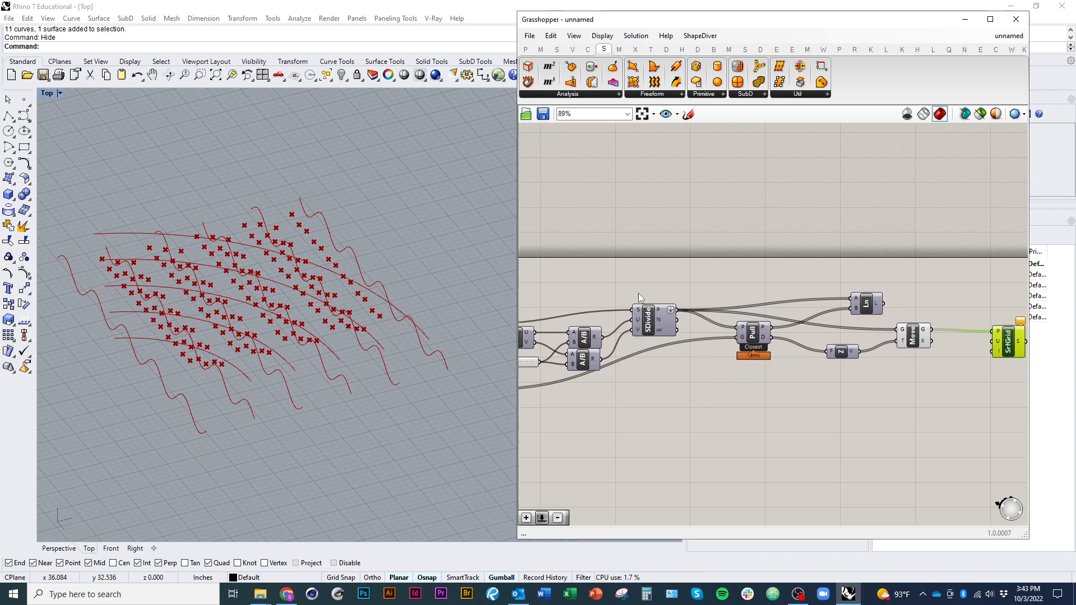
right_click_drag(669, 310, 707, 310)
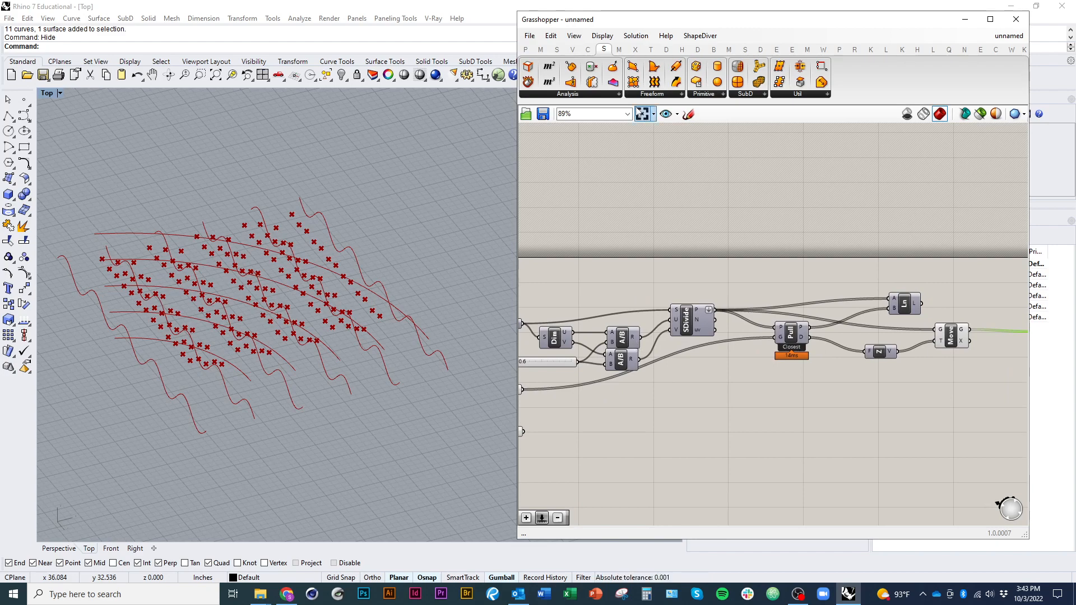
Step: Add a Panel below Divide Surface and connect the upper Division component's result to it
left_click(526, 51)
left_click_drag(666, 430, 666, 430)
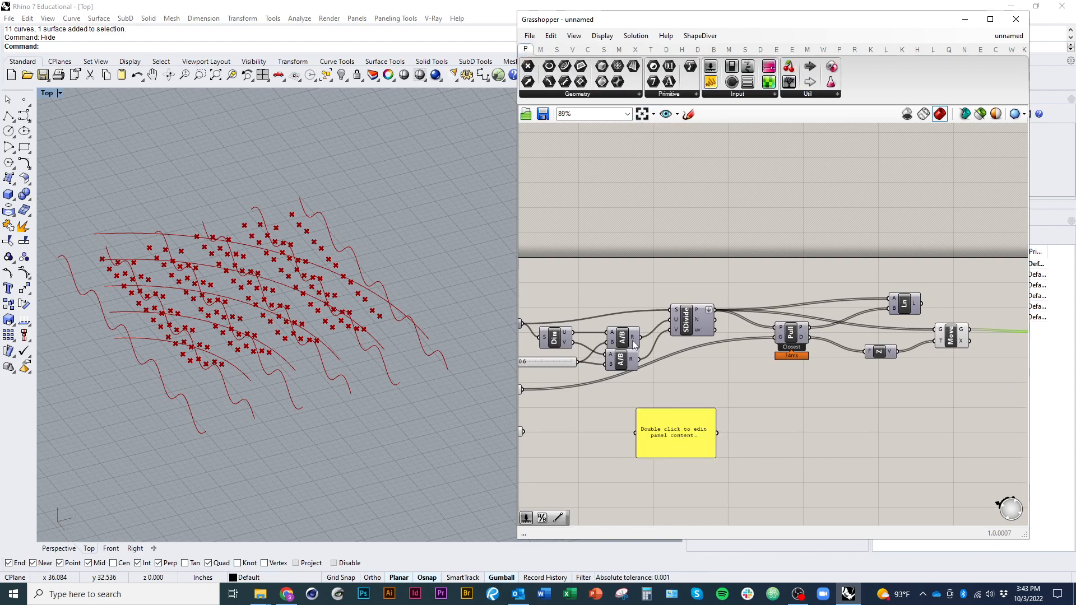
scroll(665, 362, "up", 2)
left_click_drag(672, 388, 707, 419)
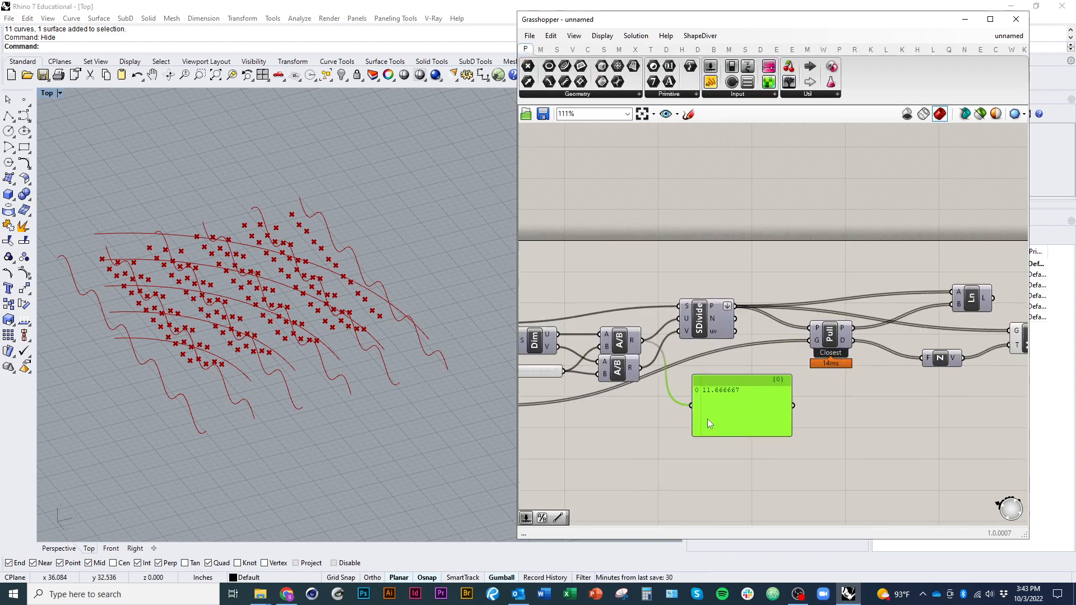
right_click_drag(707, 418, 678, 395)
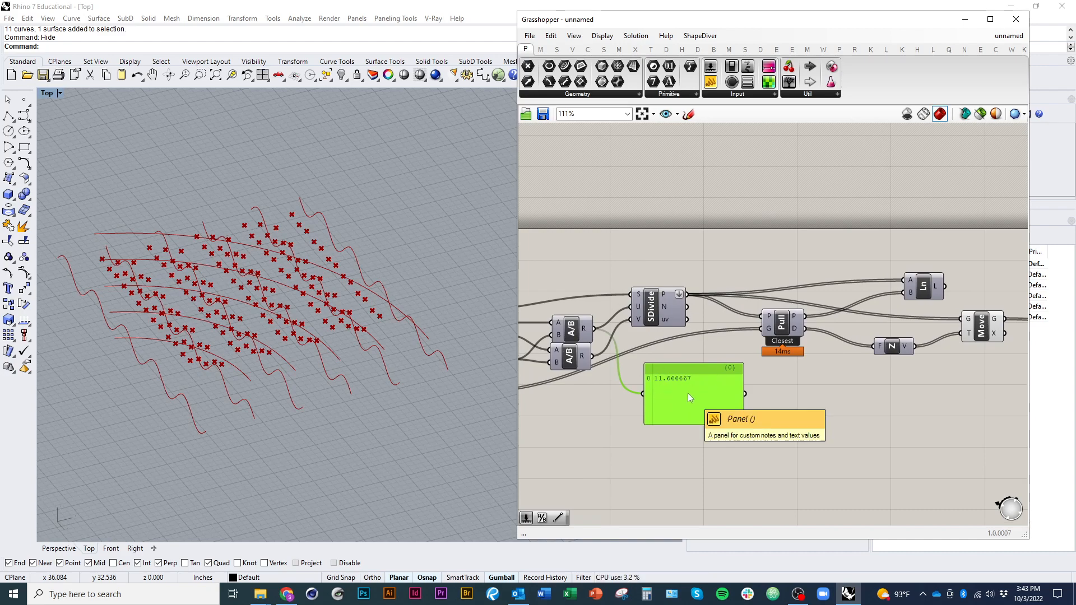
Step: Delete the Panel attached to the upper Division component
left_click(686, 426)
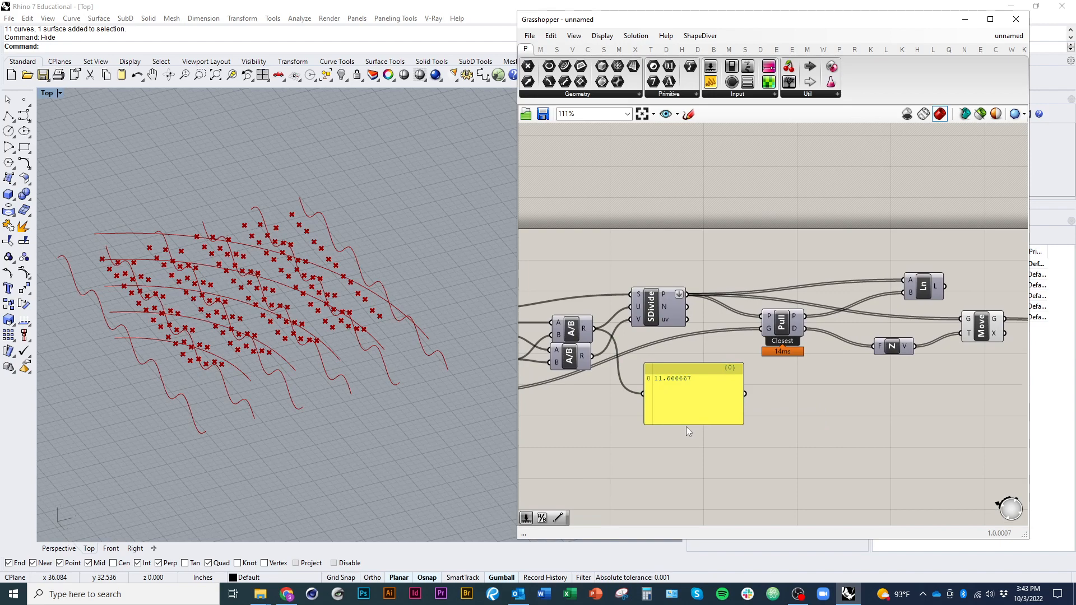
left_click(685, 401)
key("Delete")
Step: Add an Addition component below Divide Surface and connect the upper Division component's result to its A input
double_click(687, 404)
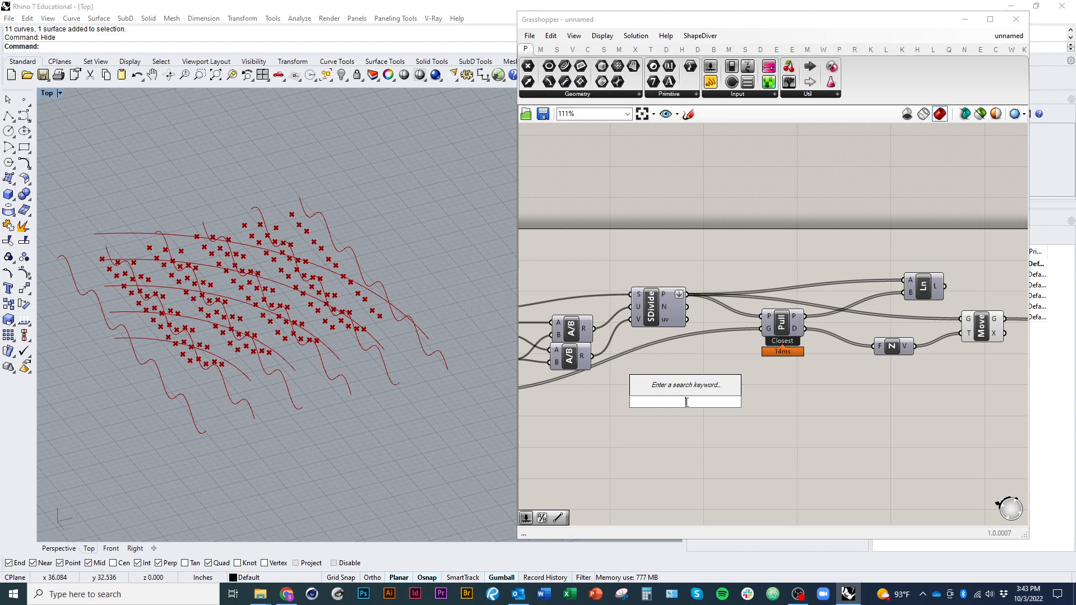
type("/")
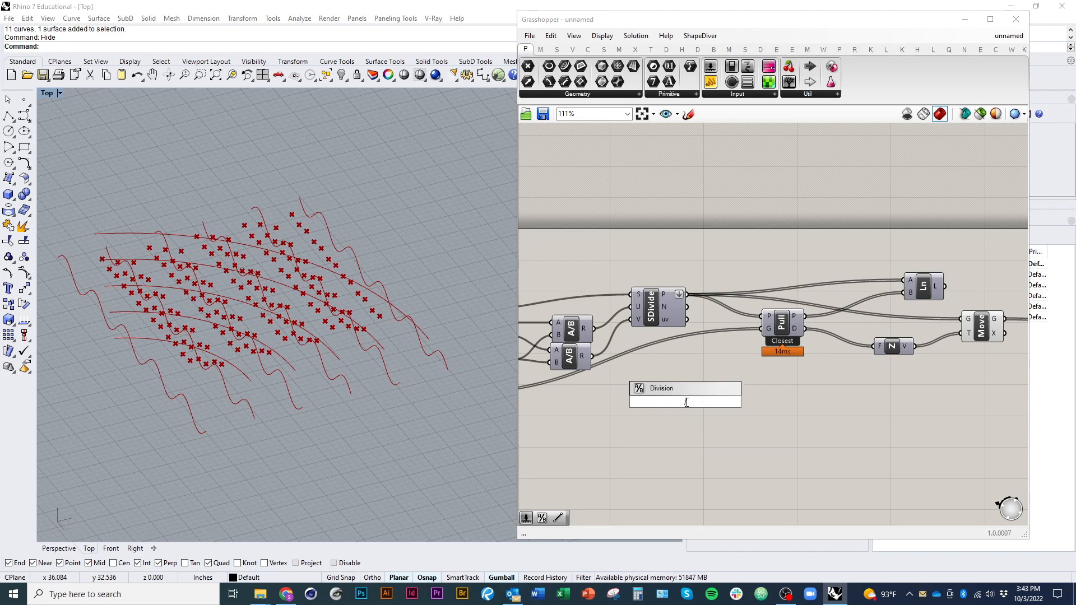
key("BackSpace")
type("+")
left_click(689, 394)
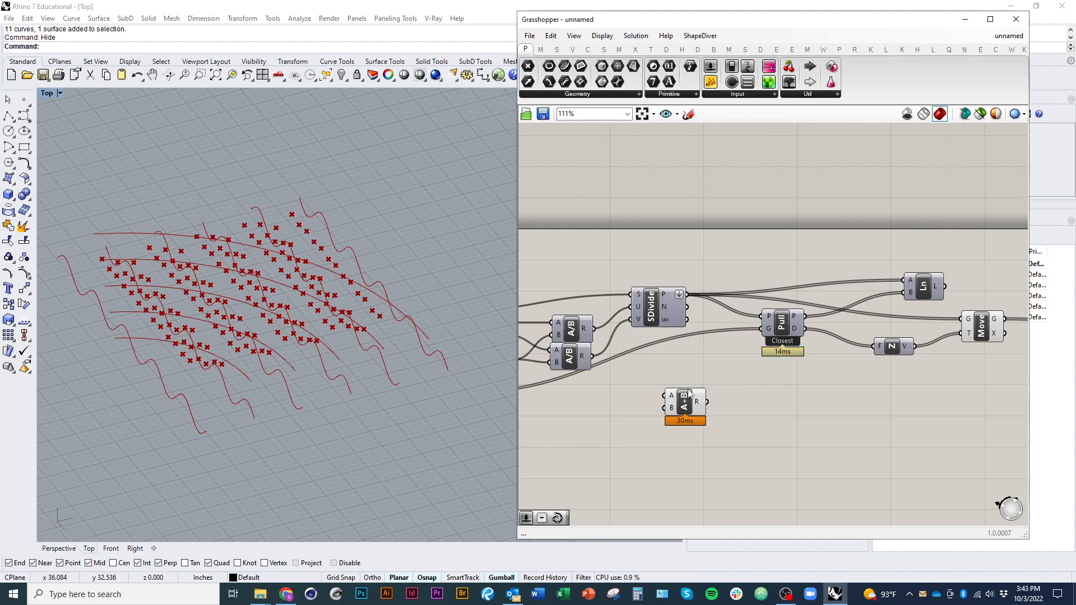
left_click_drag(685, 410, 689, 413)
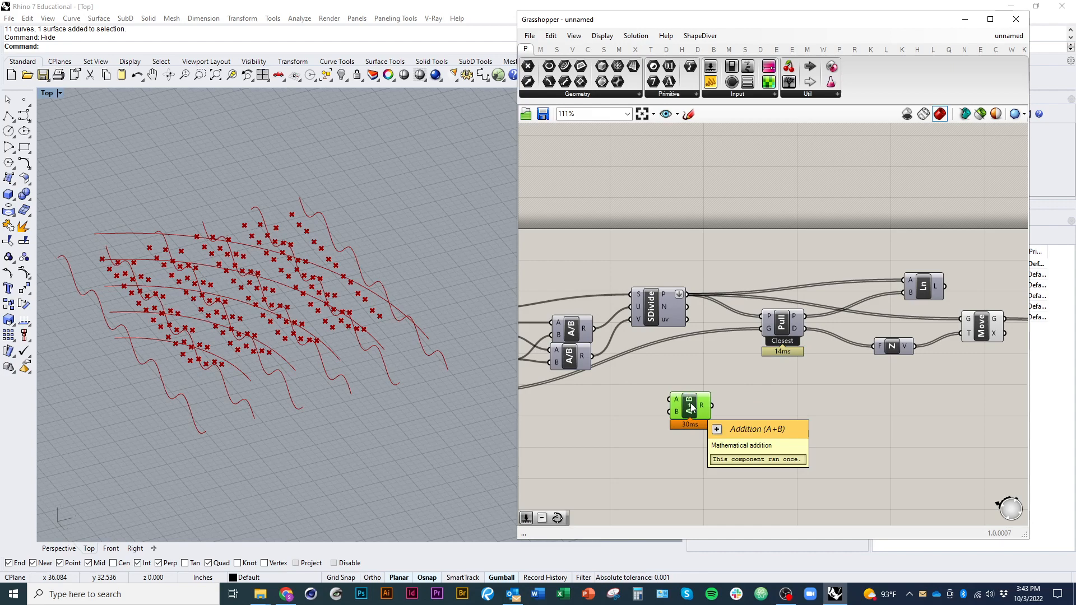
mouse_move(675, 409)
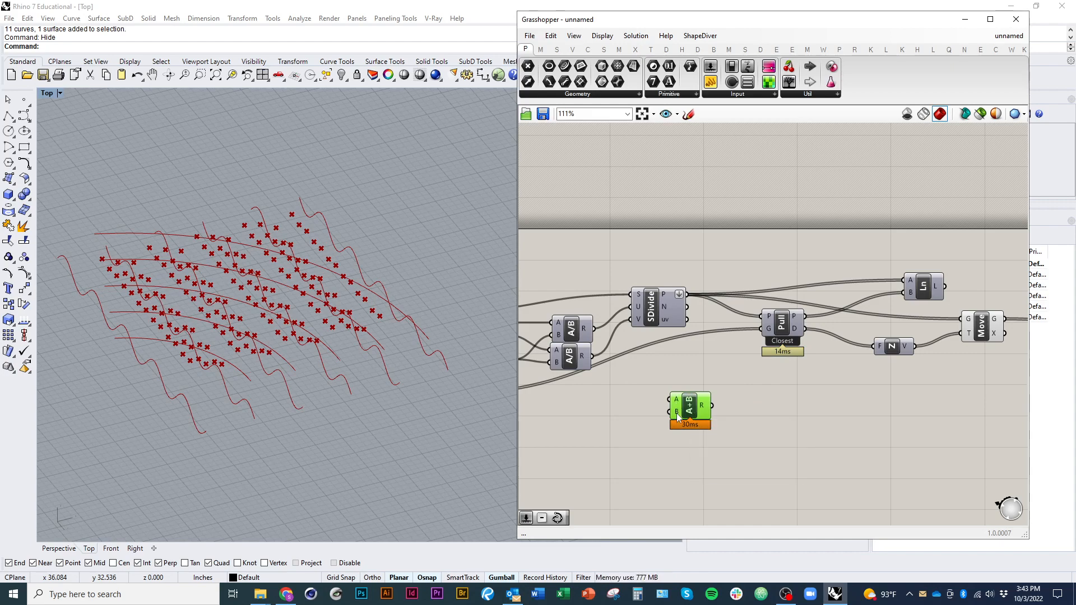
left_click_drag(670, 402, 602, 342)
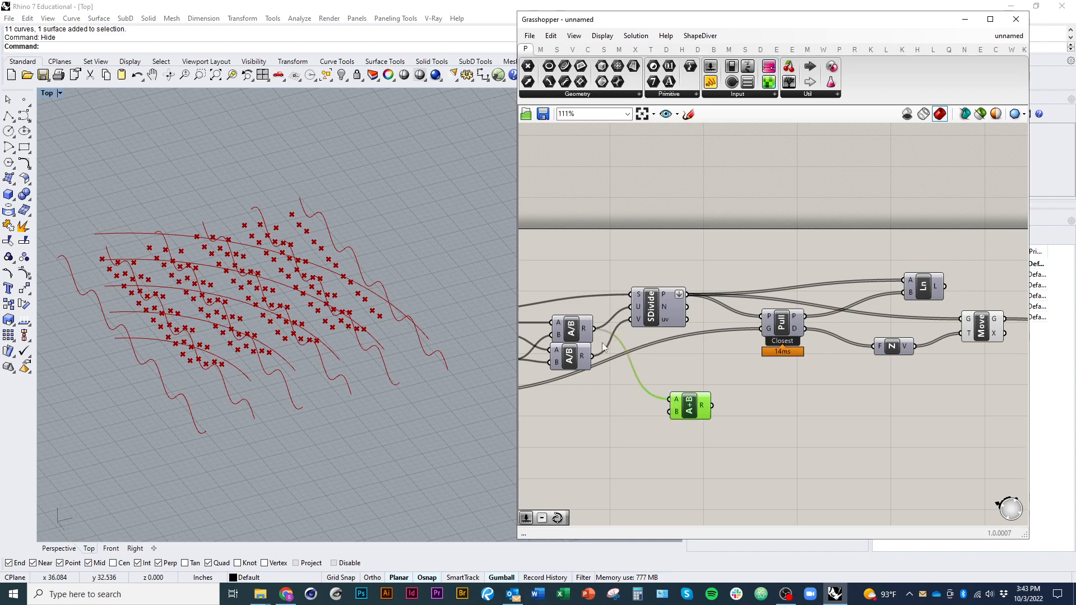
Step: Place the Addition component below Move and connect its result to the U input of Surface From Points
scroll(661, 411, "down", 2)
left_click_drag(601, 427, 859, 408)
scroll(890, 400, "up", 3)
left_click_drag(907, 349, 797, 393)
left_click(866, 418)
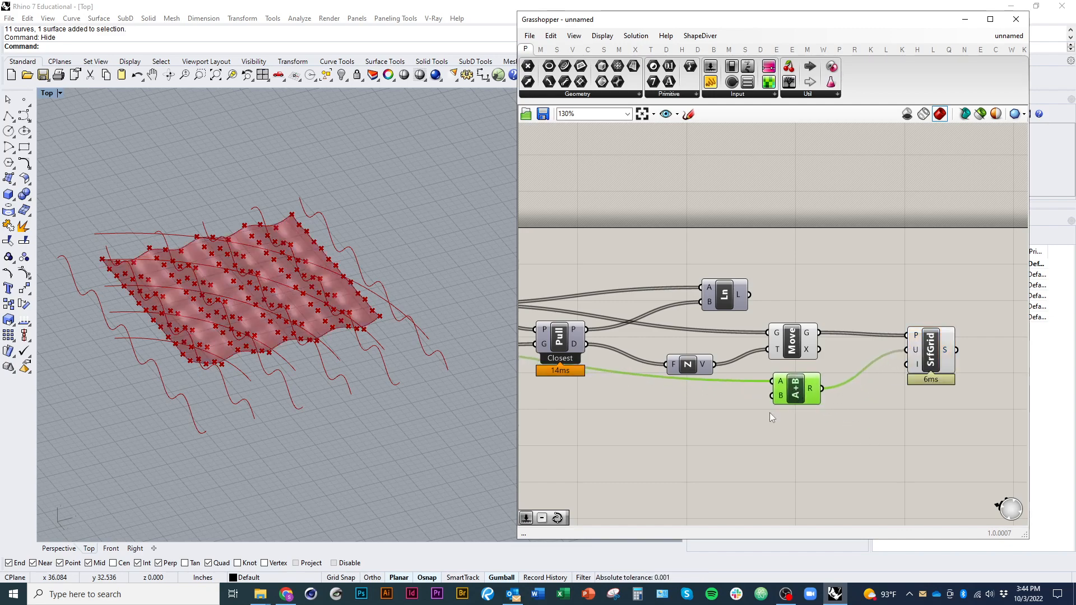
Step: Turn off the preview of the point-producing components while keeping the Surface From Points preview on
right_click_drag(303, 330, 419, 366)
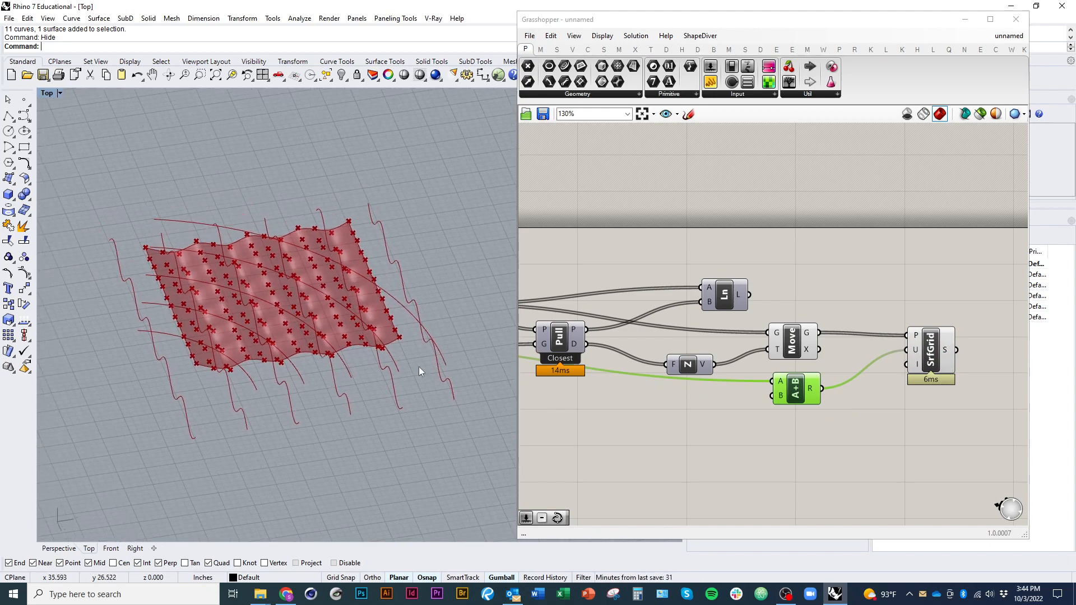
left_click_drag(951, 447, 798, 287)
right_click(797, 287)
left_click(835, 306)
right_click_drag(330, 306, 392, 322)
left_click(860, 353)
right_click(928, 288)
left_click(953, 292)
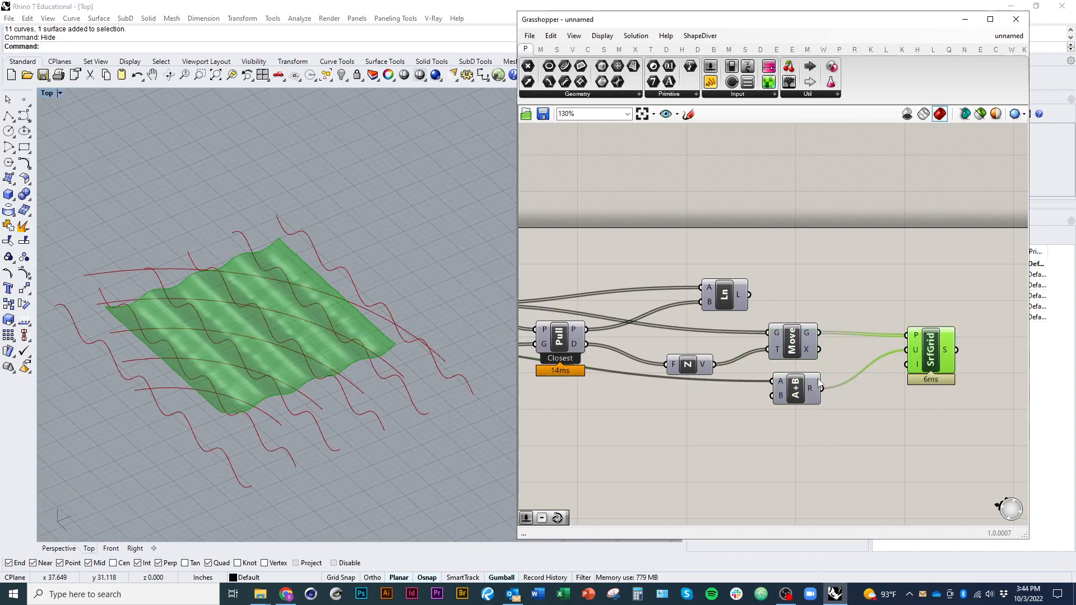
Step: Turn off the preview of both Curve parameters and inspect the rebuilt wavy surface in the viewport
scroll(810, 433, "down", 3)
left_click_drag(718, 447, 664, 374)
right_click(590, 313)
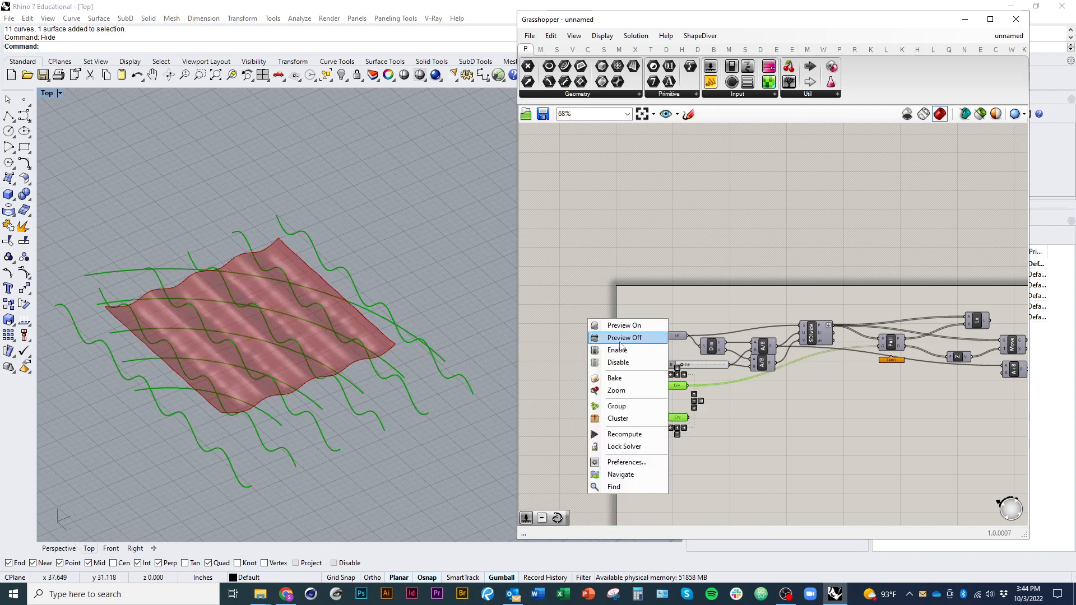
left_click(625, 336)
mouse_move(325, 404)
right_mouse_down()
mouse_move(294, 418)
mouse_move(312, 516)
mouse_move(376, 384)
mouse_move(271, 319)
mouse_move(242, 328)
mouse_move(312, 375)
mouse_move(347, 439)
mouse_move(493, 429)
right_mouse_up()
right_click_drag(841, 414, 645, 437)
scroll(818, 386, "up", 3)
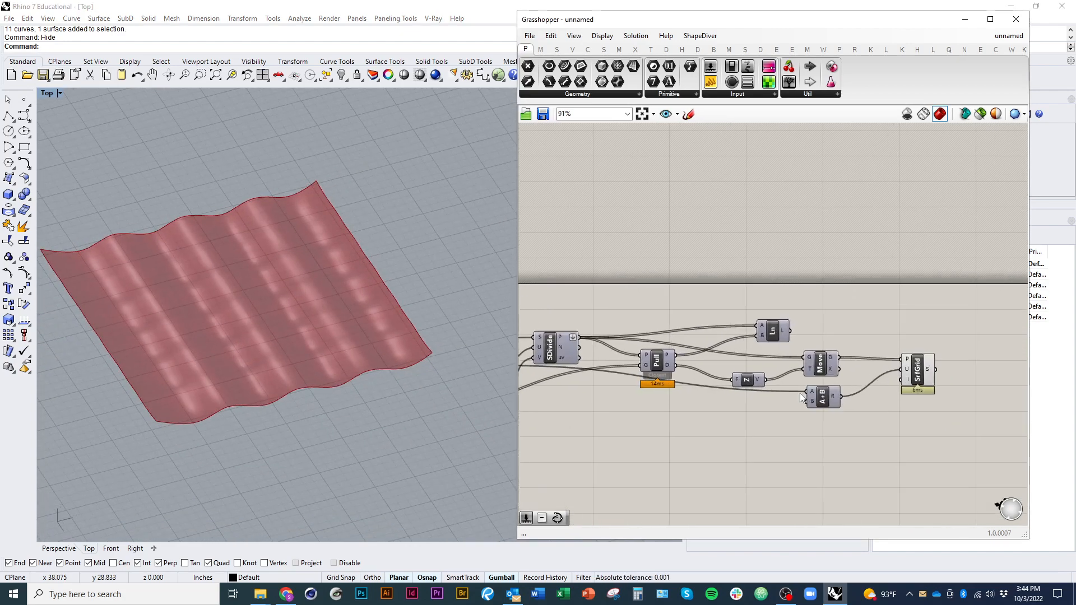
Step: Try feeding Pull Point's P output into the P input of Surface From Points in place of the moved points
right_click_drag(741, 387, 766, 372)
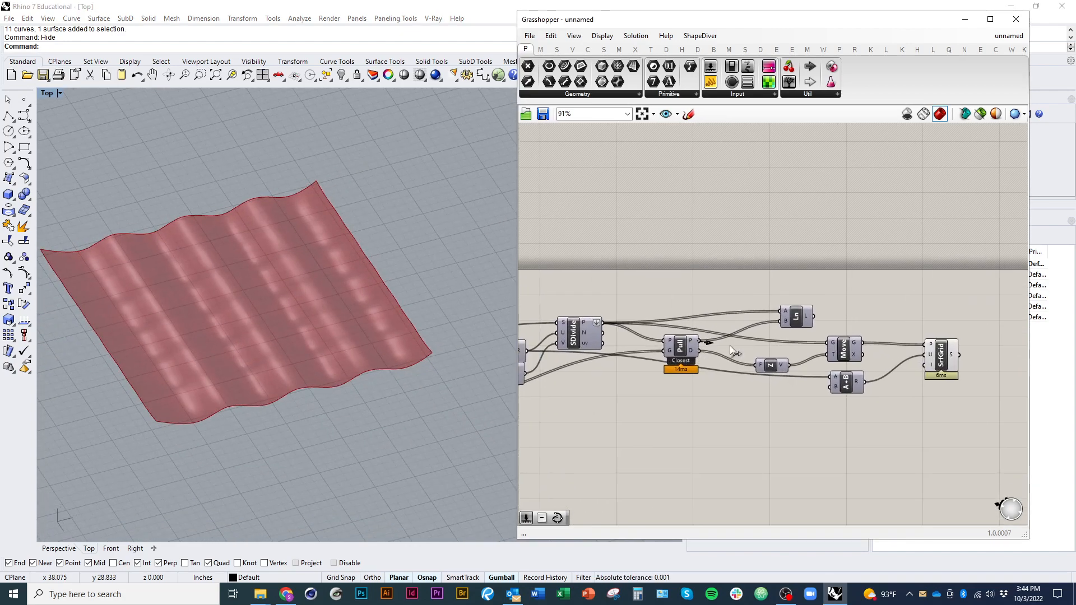
left_click_drag(730, 345, 919, 345)
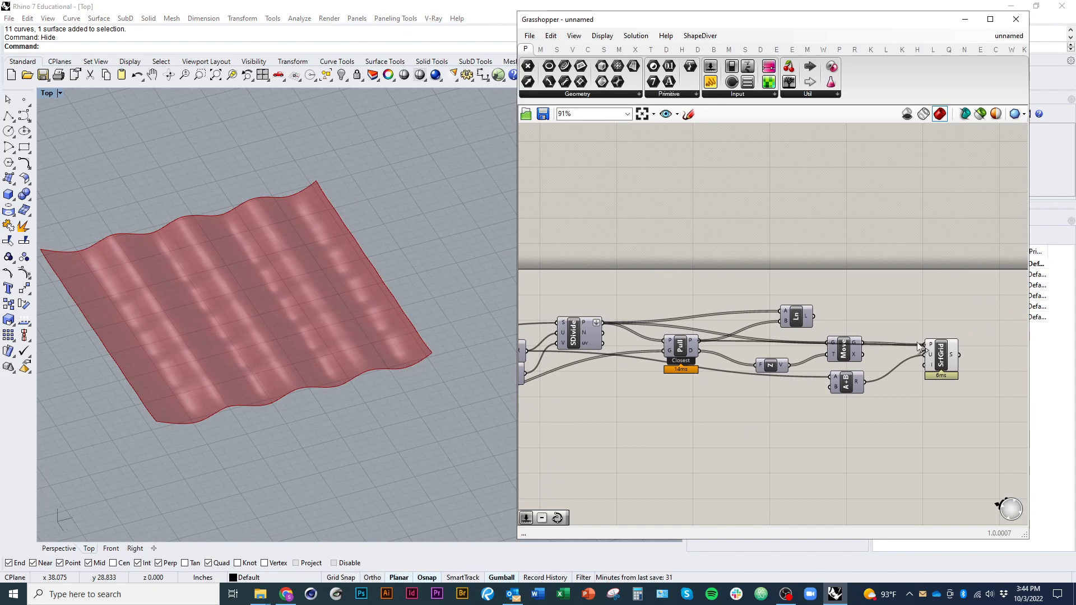
right_click_drag(859, 391, 890, 387)
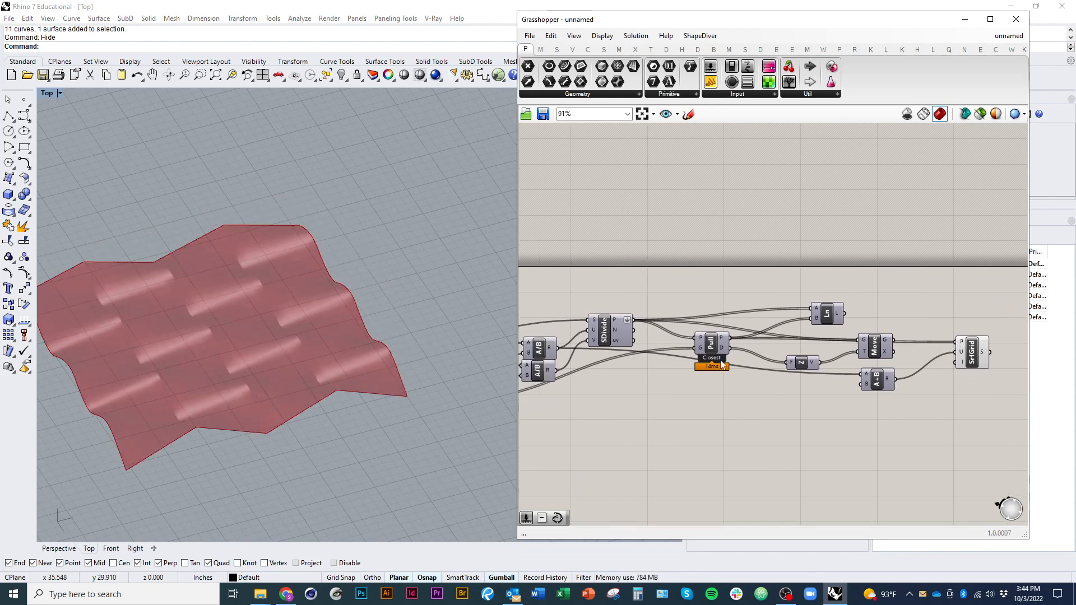
Step: Turn on the Pull Point preview to compare its points with the surface, and keep Move above Addition
left_click(713, 344)
left_click_drag(881, 352, 886, 417)
left_click(709, 337)
left_click_drag(708, 335, 712, 340)
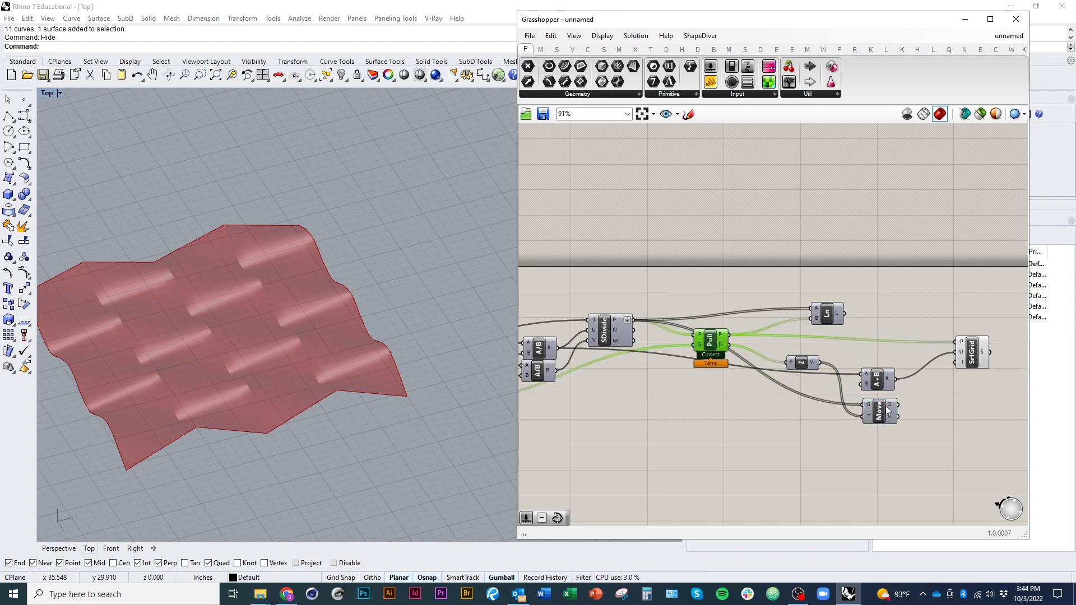
right_click_drag(753, 351, 760, 356)
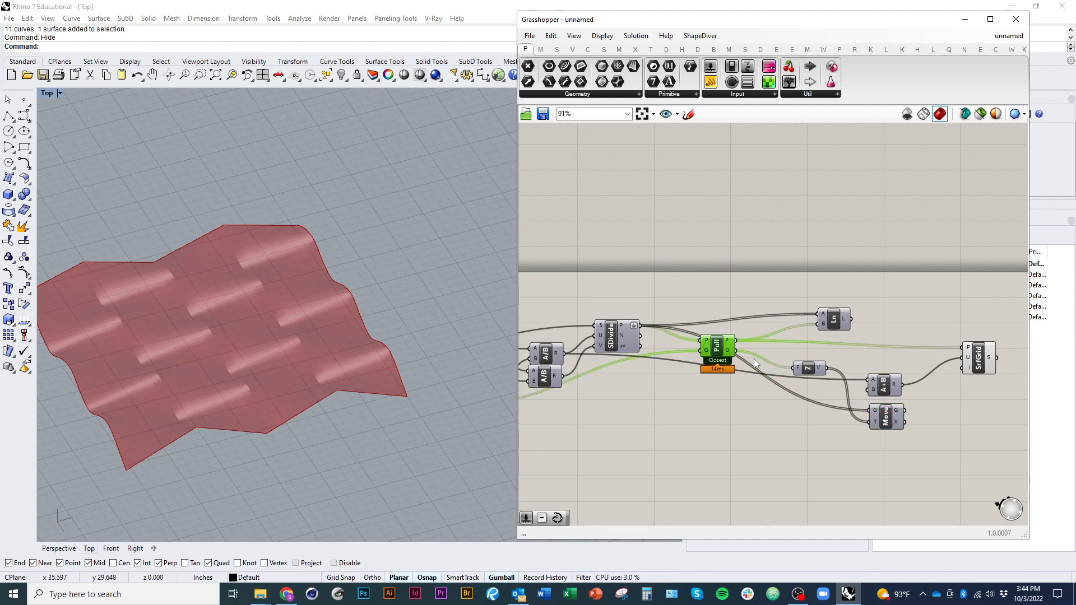
right_click_drag(183, 322, 272, 315)
left_click_drag(885, 418, 882, 357)
double_click(852, 419)
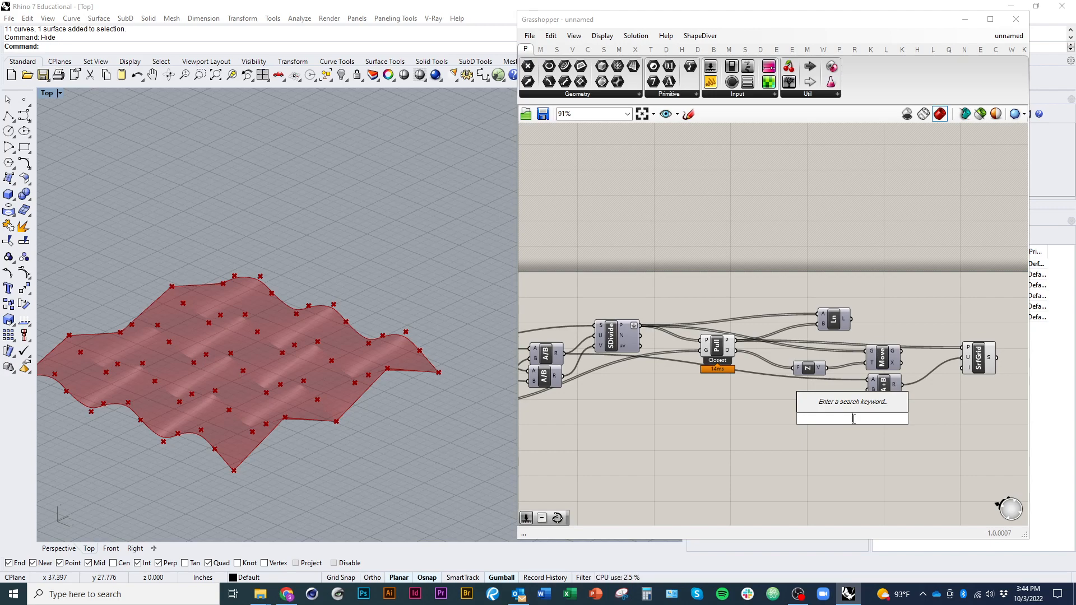
left_click_drag(731, 351, 719, 355)
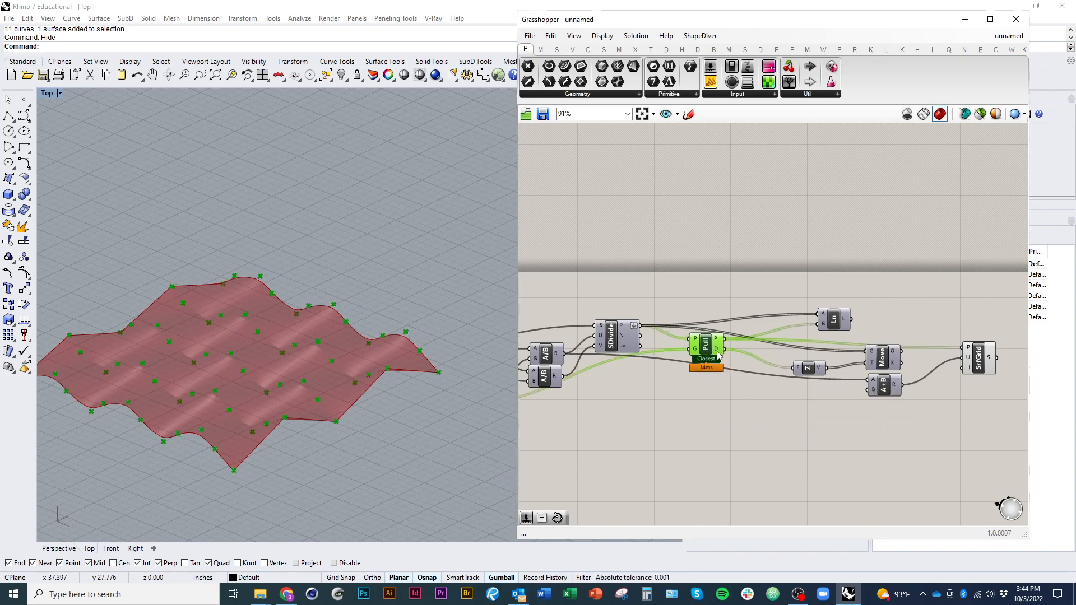
Step: Turn on the Divide Surface preview to compare its grid points with the pulled points
double_click(698, 436)
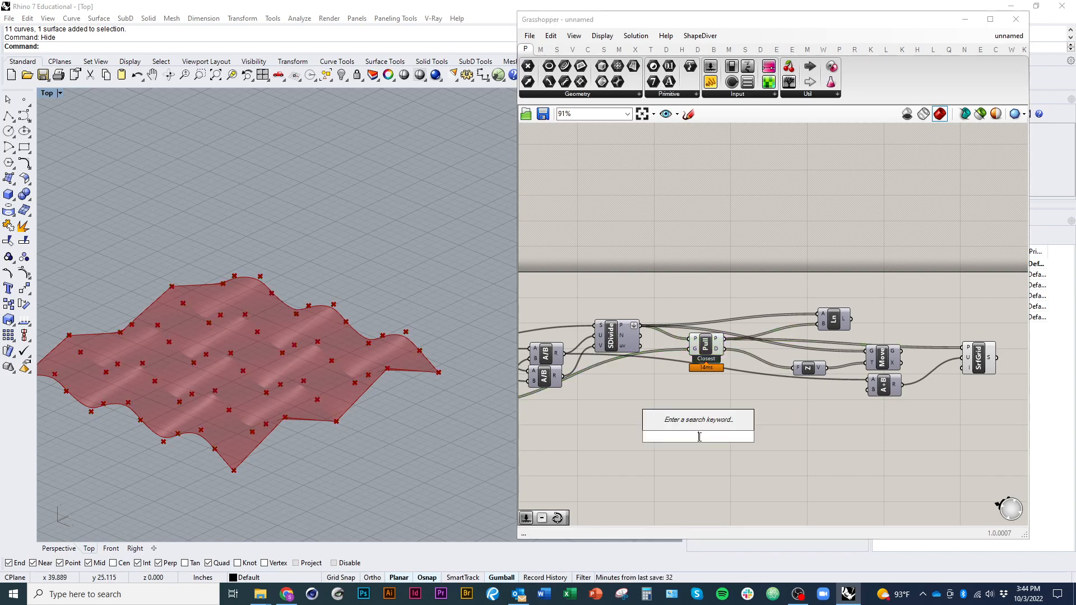
scroll(740, 359, "up", 4)
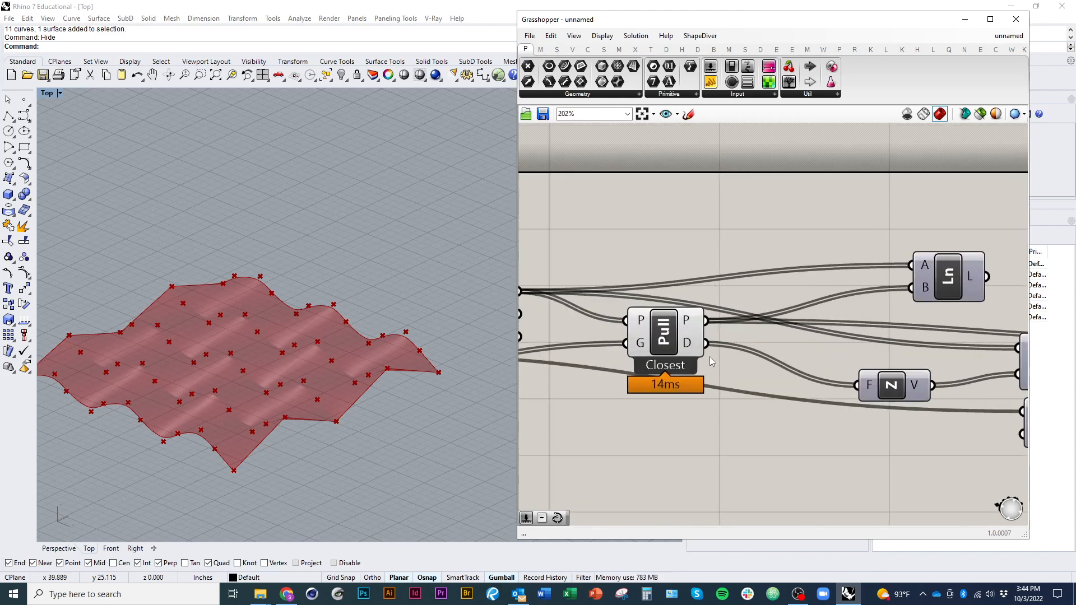
scroll(720, 364, "down", 3)
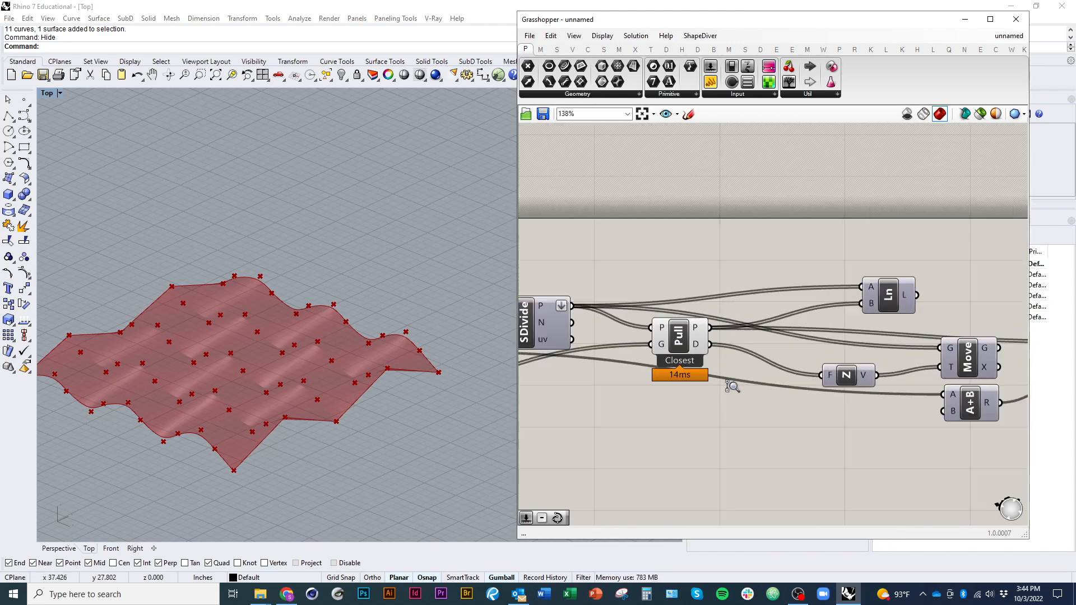
left_click(560, 328)
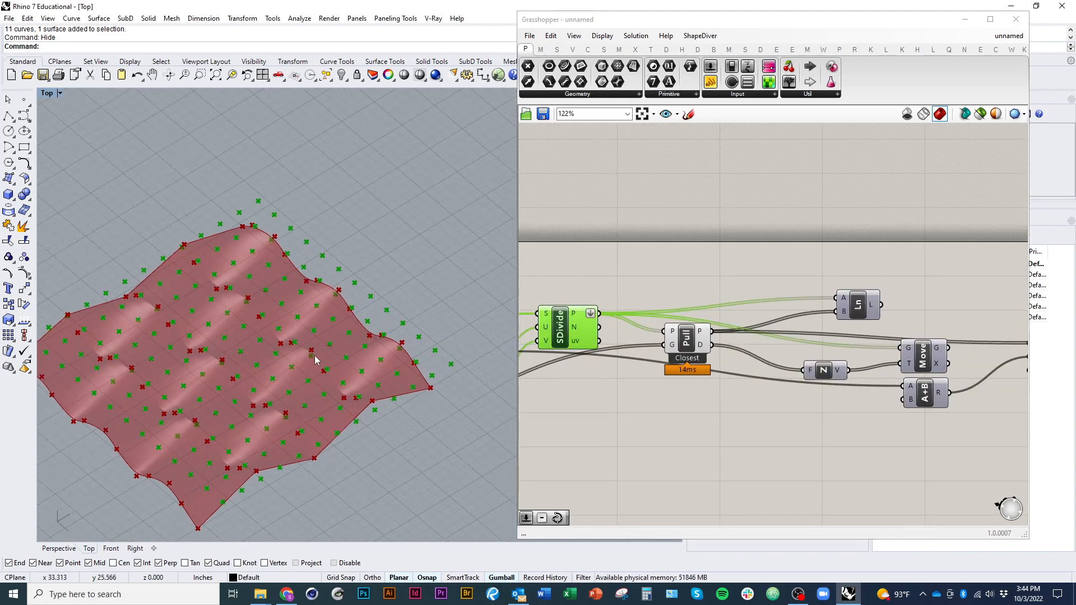
Step: Add a Multiplication component below Pull Point and connect Pull Point's D output to its A input
double_click(714, 415)
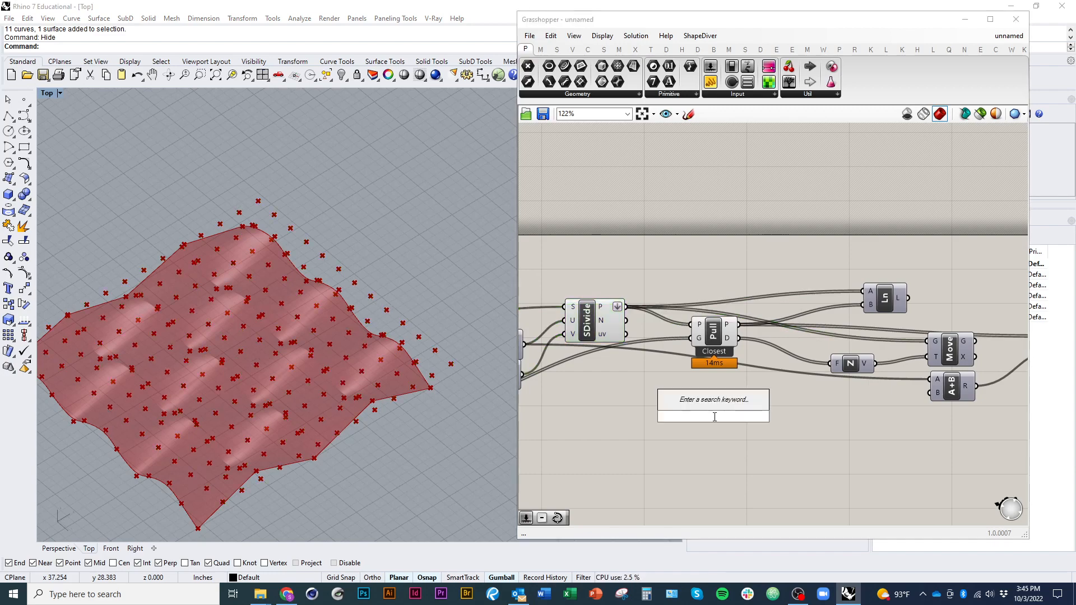
type("*")
key("Return")
left_click_drag(717, 421, 739, 338)
Step: Add a Number Slider set to 1.00 and connect it to the B input of Multiplication
left_click(711, 408)
double_click(712, 412)
type("1.")
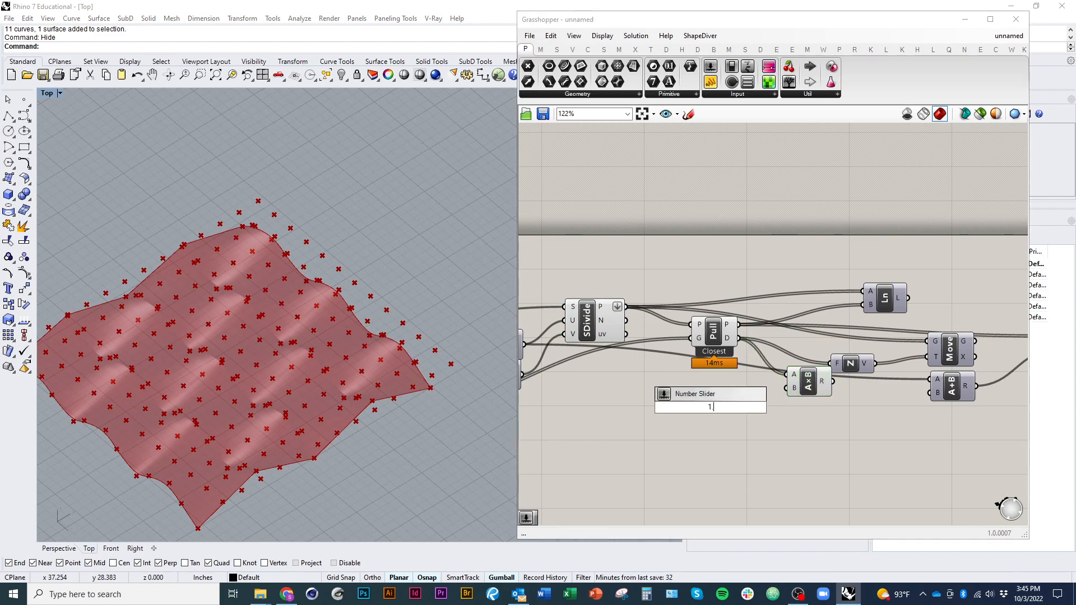
key("Return")
left_click_drag(710, 408, 686, 393)
scroll(755, 392, "up", 1)
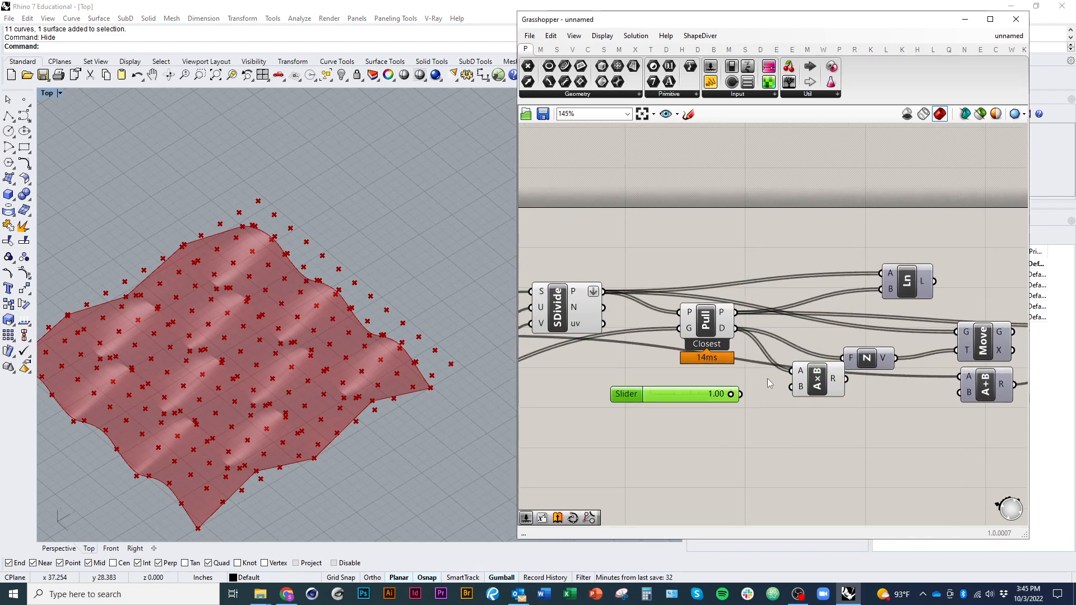
left_click_drag(791, 387, 743, 401)
Step: Connect Multiplication's result to Unit Z's F input and Move's G output to the P input of Surface From Points
right_click_drag(745, 404, 629, 415)
left_click_drag(720, 397, 729, 371)
right_click_drag(813, 375, 654, 375)
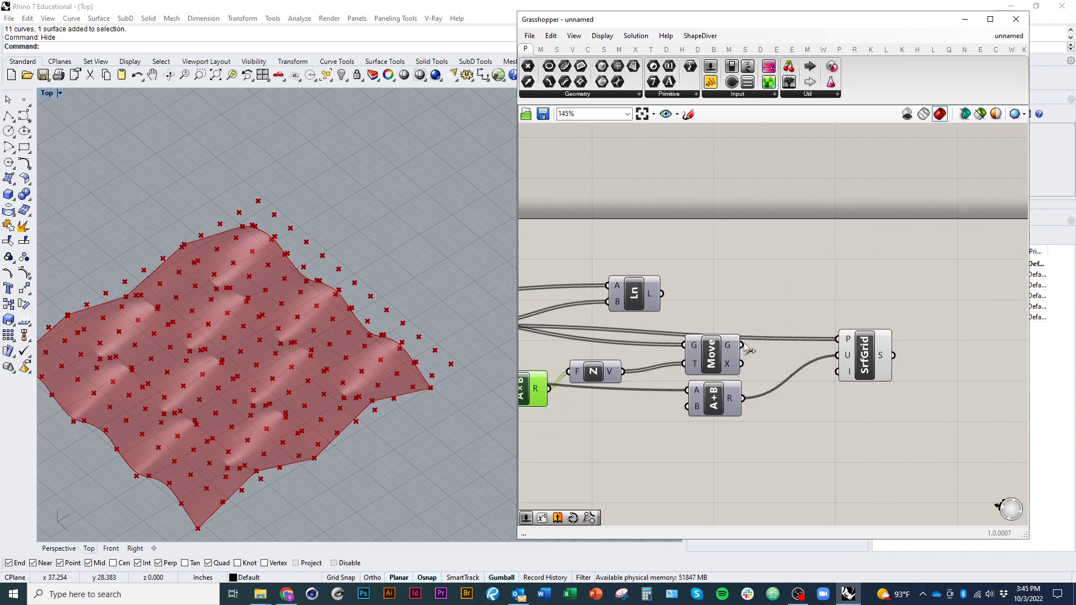
left_click_drag(743, 343, 837, 337)
Step: Set the multiplier slider feeding Multiplication to 0.66 to reduce the surface's wave height
scroll(813, 341, "down", 2)
right_click_drag(740, 357, 827, 353)
right_click_drag(611, 398, 711, 395)
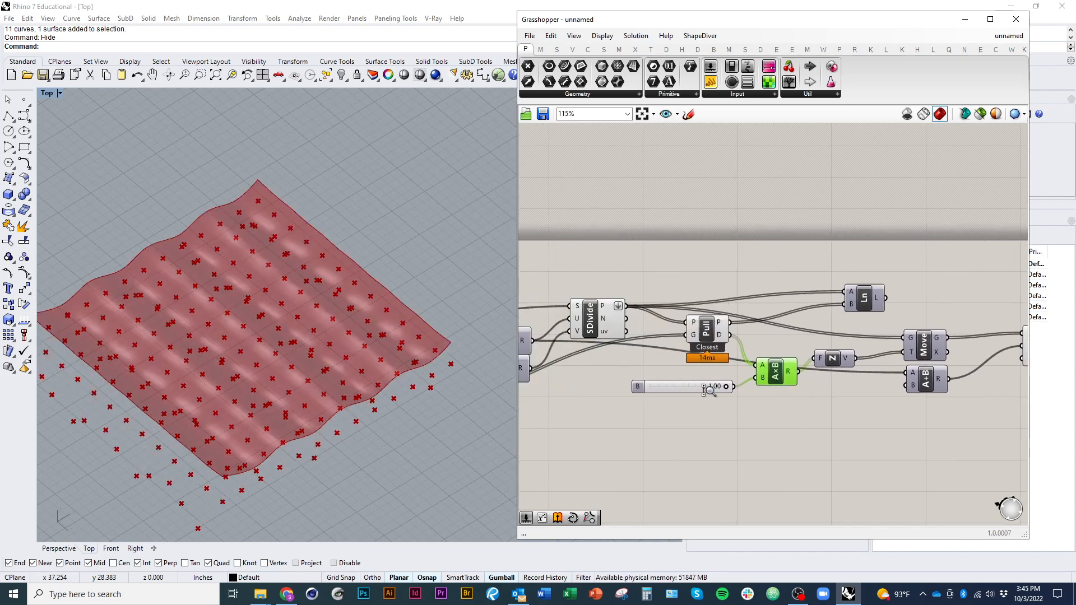
scroll(710, 395, "up", 4)
left_click_drag(741, 374, 694, 403)
scroll(729, 409, "down", 6)
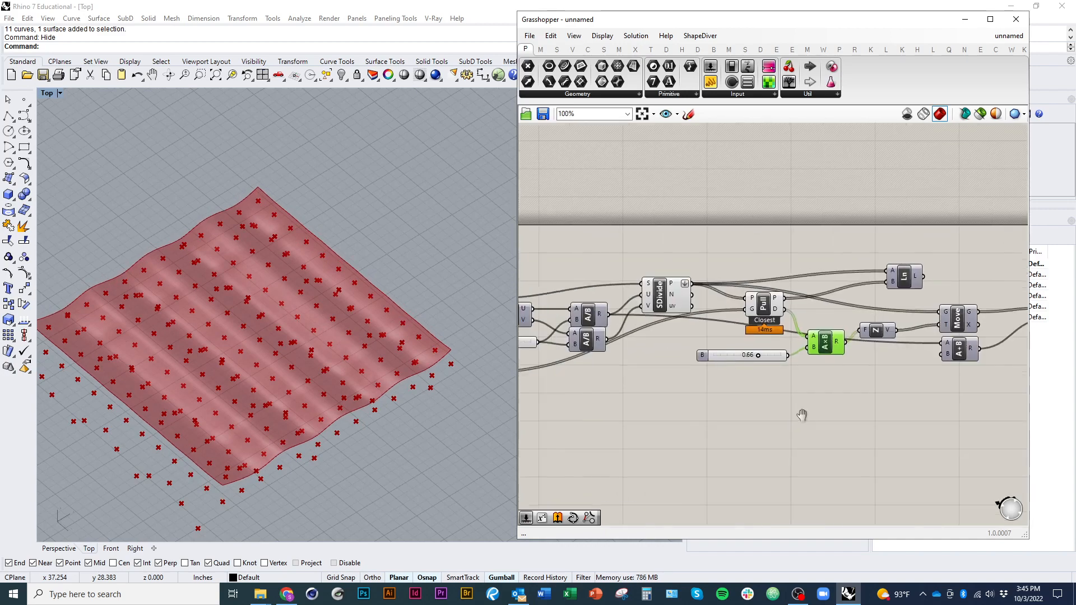
Step: Realign Divide Surface and its neighbouring components into a tidier row
left_click_drag(736, 285, 741, 295)
right_click_drag(779, 297, 689, 280)
scroll(698, 280, "up", 2)
left_click_drag(728, 274, 726, 291)
left_click_drag(674, 327, 680, 340)
left_click(643, 409)
right_click_drag(644, 406, 912, 402)
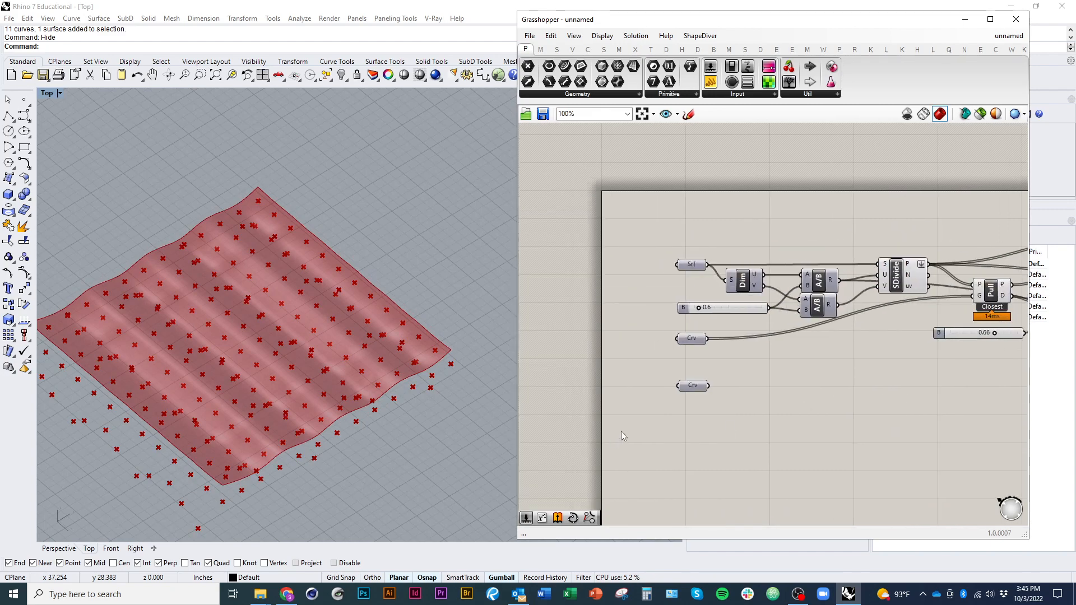
Step: Turn on the preview of the lower Curve parameter to show its smooth arcs over the surface
left_click(693, 386)
right_click_drag(283, 357, 281, 325)
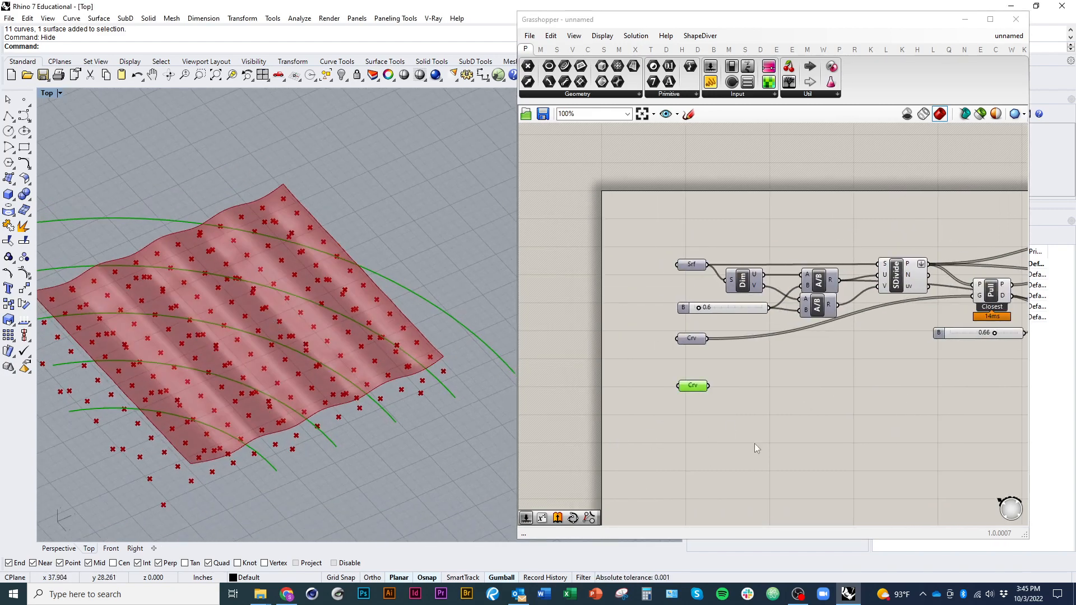
right_click_drag(831, 424, 729, 403)
Step: Shift Addition and Surface From Points farther beyond Move to free space on the canvas
right_click_drag(822, 359, 493, 365)
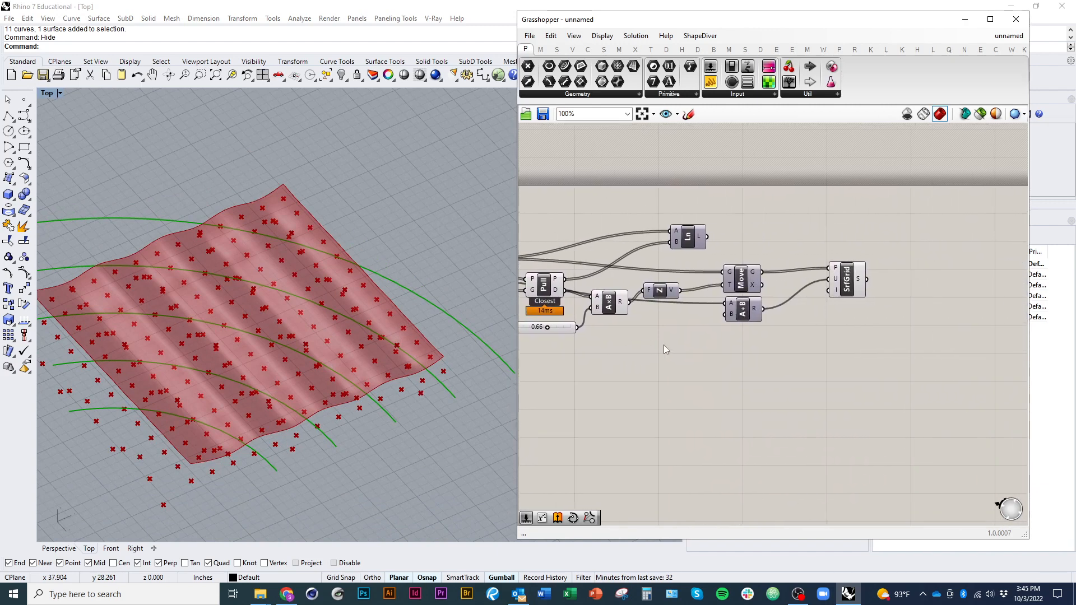
left_click(734, 277)
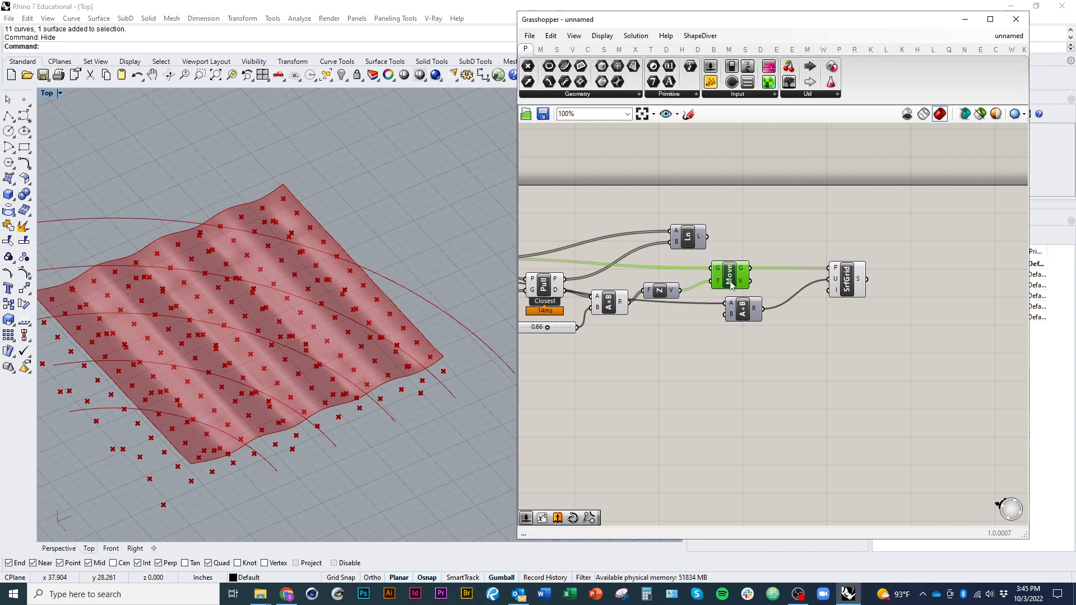
left_click_drag(745, 313, 792, 294)
left_click_drag(860, 341, 967, 318)
left_click(861, 371)
Step: Duplicate Pull Point below the original and replace the copy's G input with the lower Curve parameter
right_click_drag(572, 346, 835, 335)
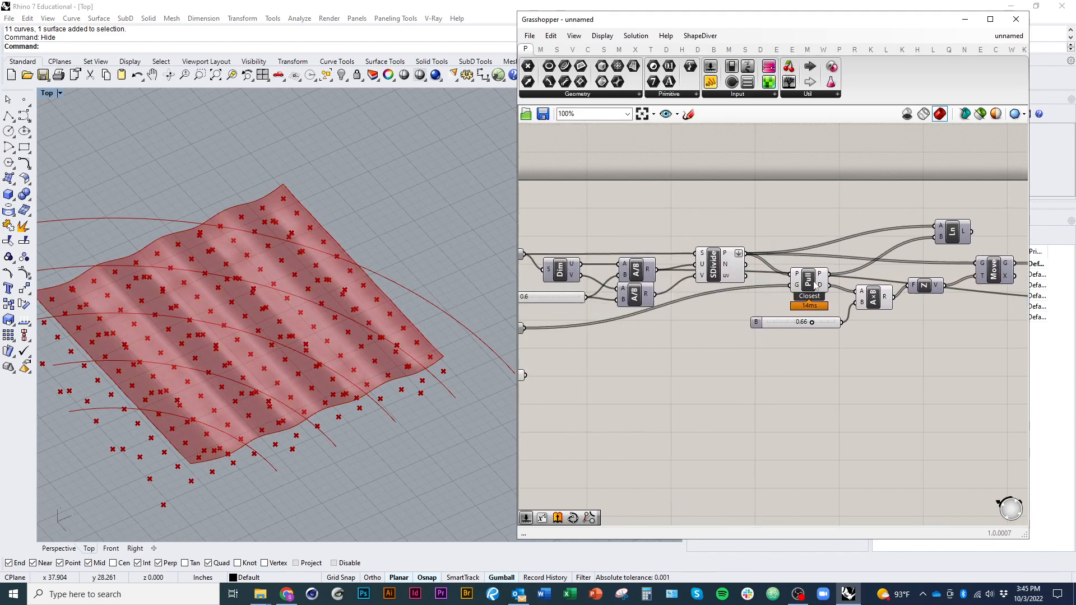
left_click(809, 283)
key("ctrl+c")
key("ctrl+v")
left_click_drag(812, 291, 814, 367)
right_click_drag(797, 370, 878, 365)
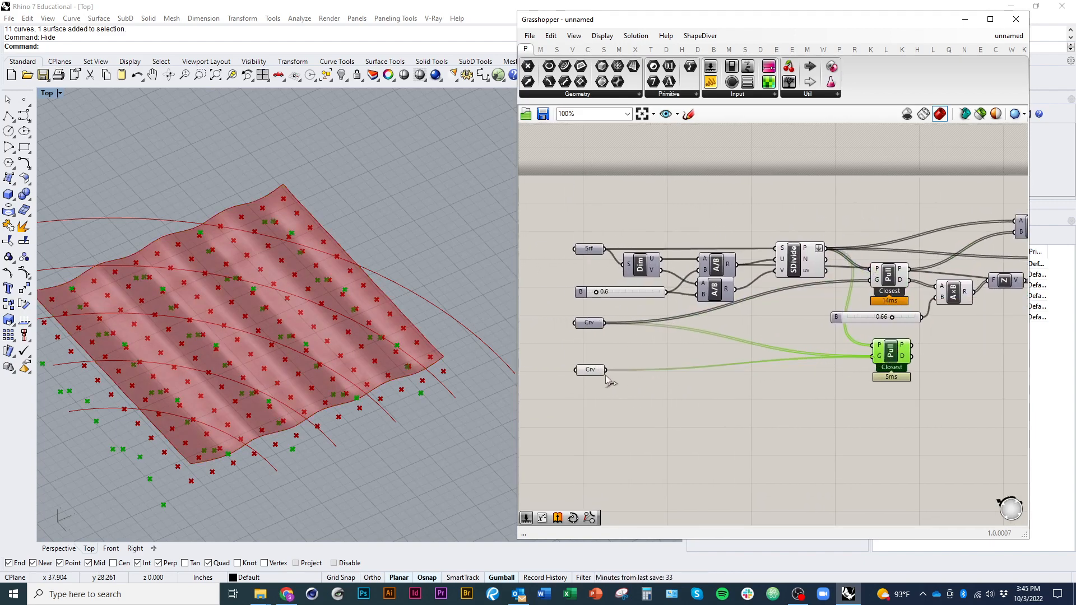
left_click_drag(609, 381, 606, 371)
right_click_drag(882, 406, 664, 414)
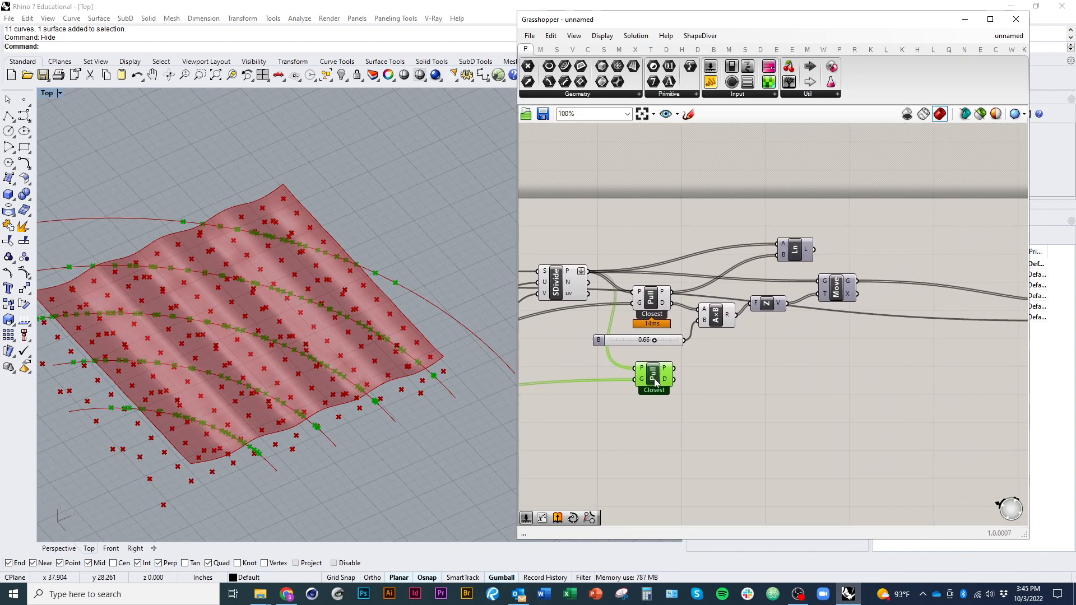
Step: Duplicate the 0.66 slider, Multiplication, Unit Z and Move below the originals, and feed the copied Multiplication's A from the lower Pull's D output
left_click_drag(655, 382, 649, 393)
mouse_move(698, 387)
right_mouse_down()
mouse_move(654, 379)
mouse_move(706, 375)
right_mouse_up()
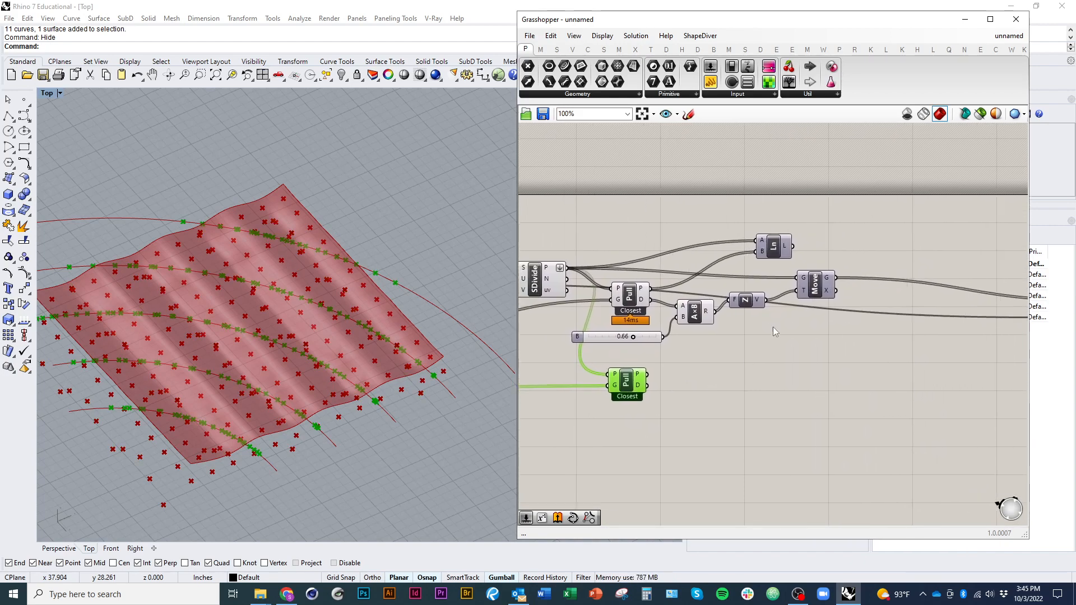
left_click(652, 340)
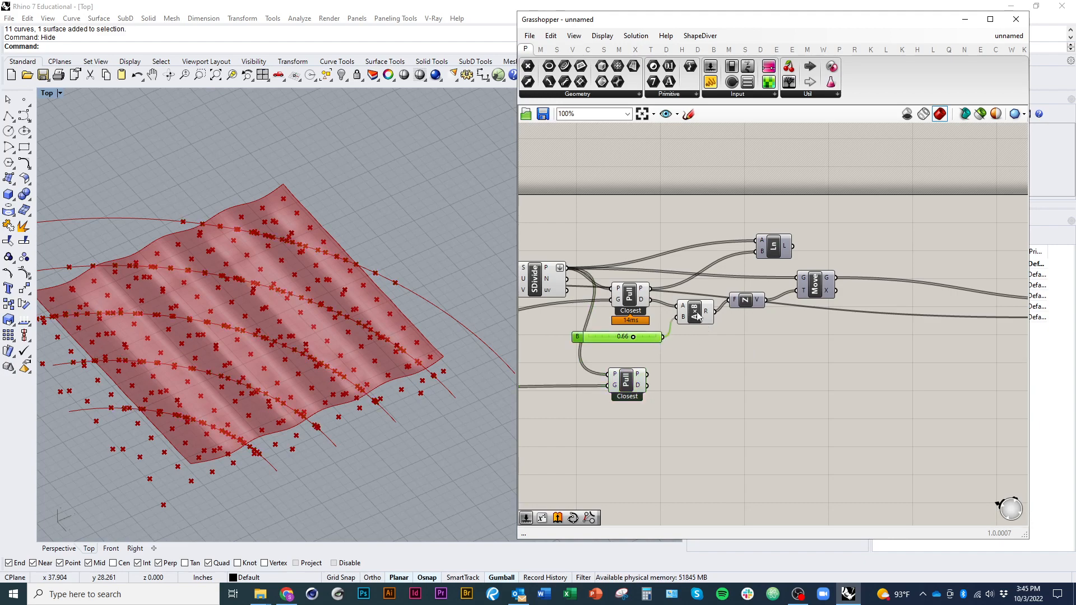
left_click(697, 312, "shift")
left_click(750, 301, "shift")
left_click(819, 286, "shift")
left_click_drag(820, 287, 836, 377)
left_click(827, 421)
scroll(685, 414, "up", 3)
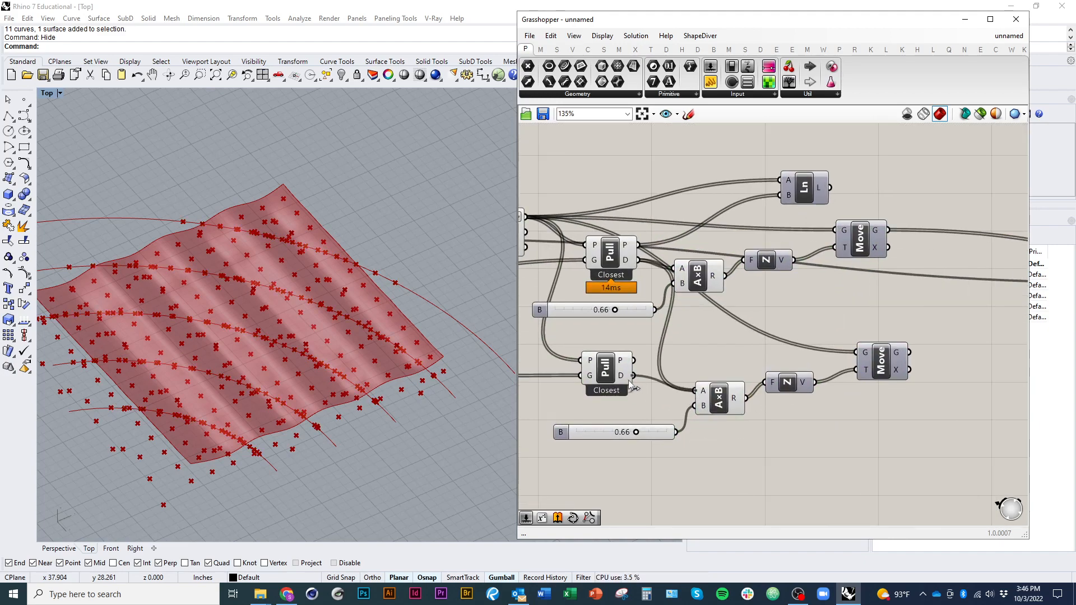
Step: Shift the duplicated Move component farther along the canvas, beyond the original Move
right_click_drag(762, 418, 684, 466)
scroll(819, 437, "down", 1)
left_click_drag(803, 401, 844, 399)
left_click_drag(612, 471, 610, 467)
right_click_drag(578, 422, 534, 442)
left_click_drag(809, 432, 861, 431)
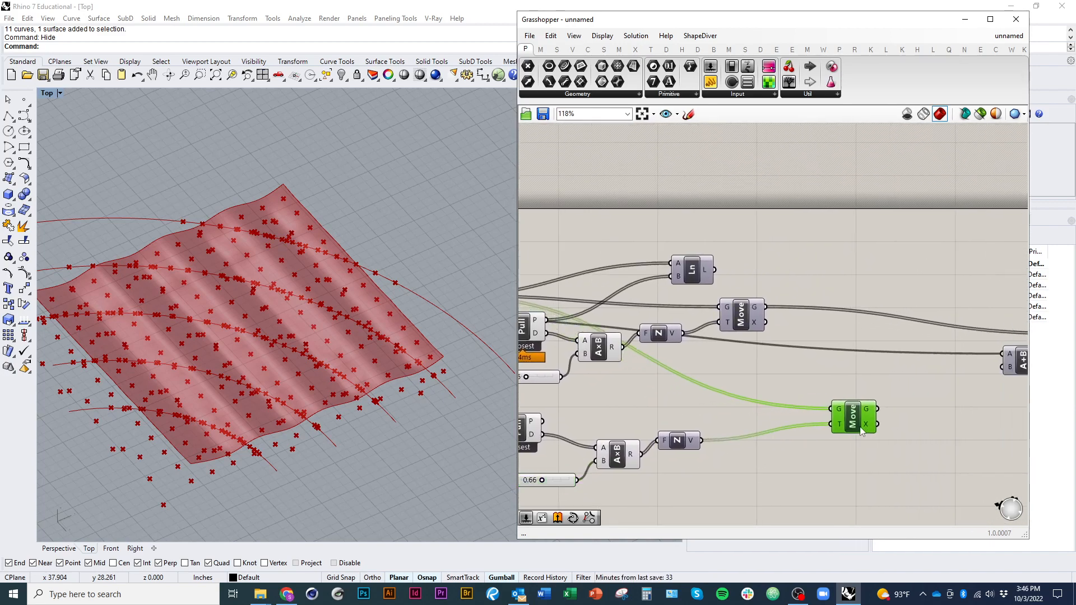
right_click_drag(608, 374, 745, 381)
scroll(746, 381, "down", 1)
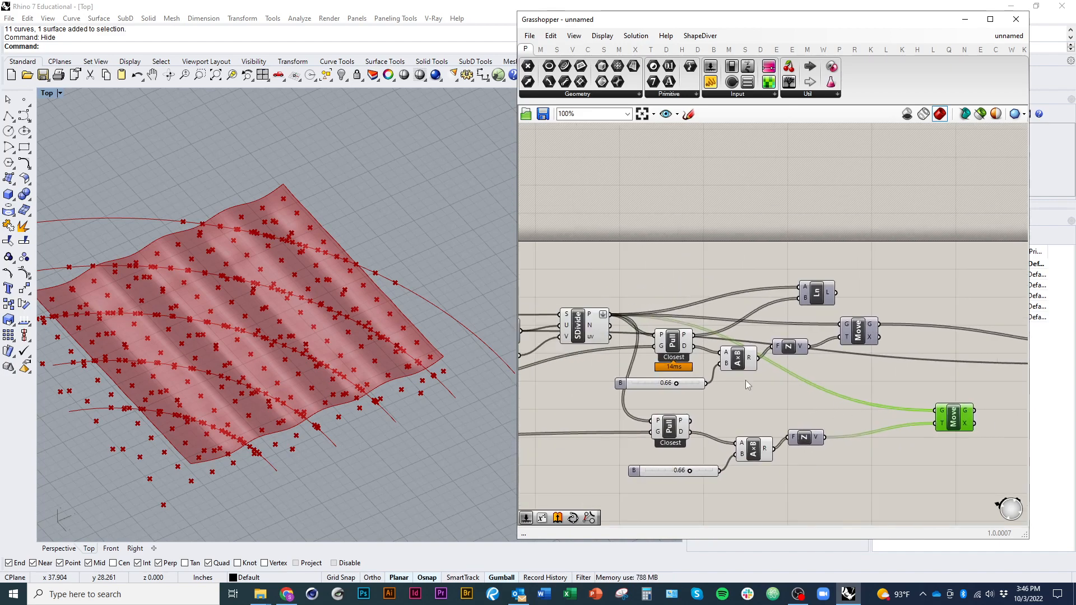
Step: Feed the upper Move's G output into the lower Move's G input, and the lower Move's G output into Surface From Points' P input
right_click_drag(872, 346, 669, 309)
left_click(668, 291)
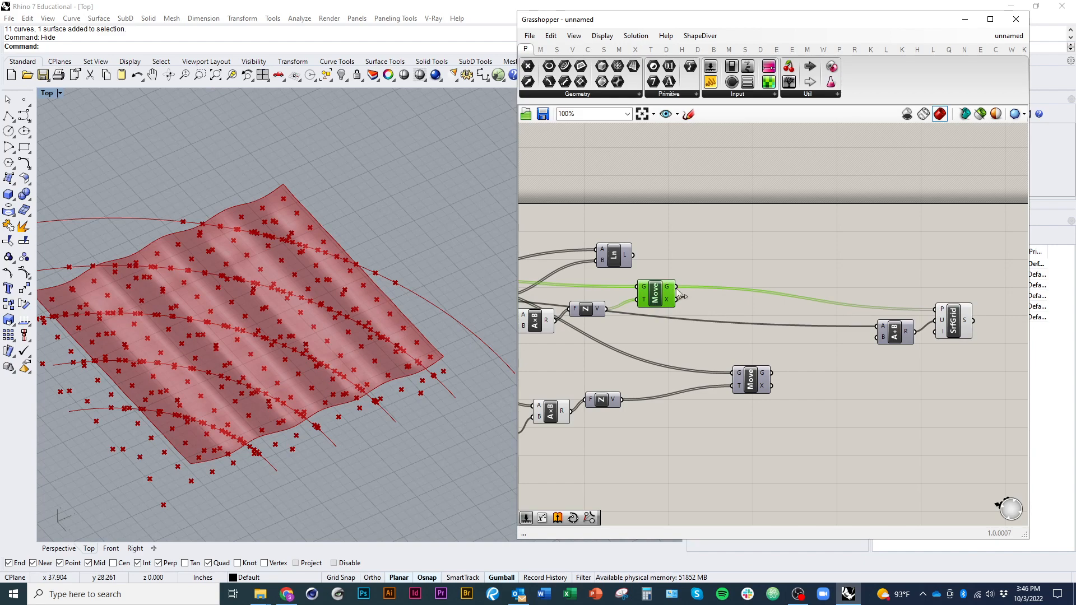
right_click_drag(817, 375, 749, 394)
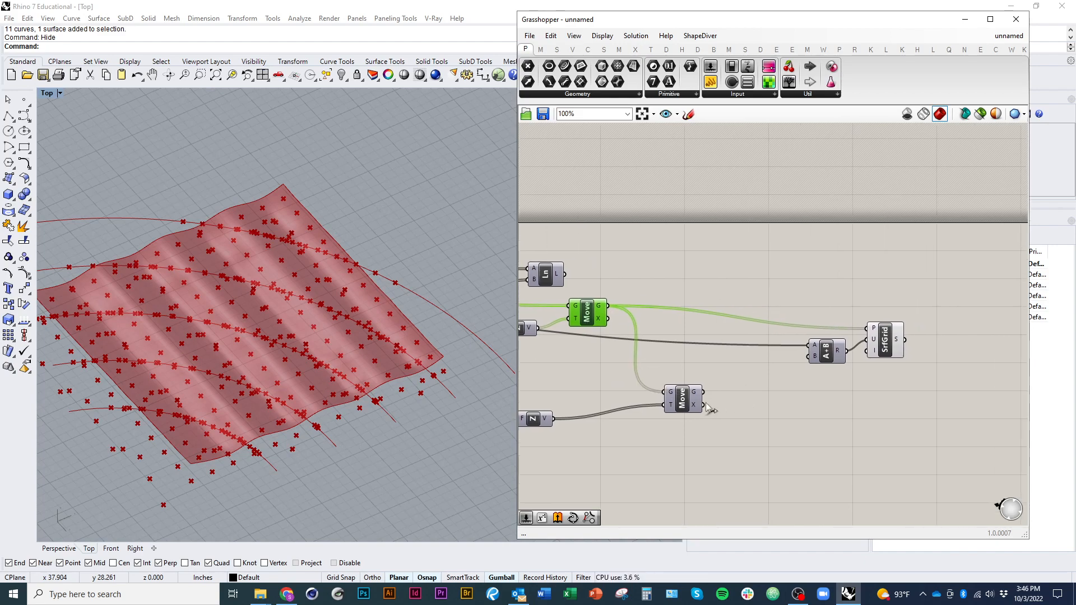
left_click(694, 404)
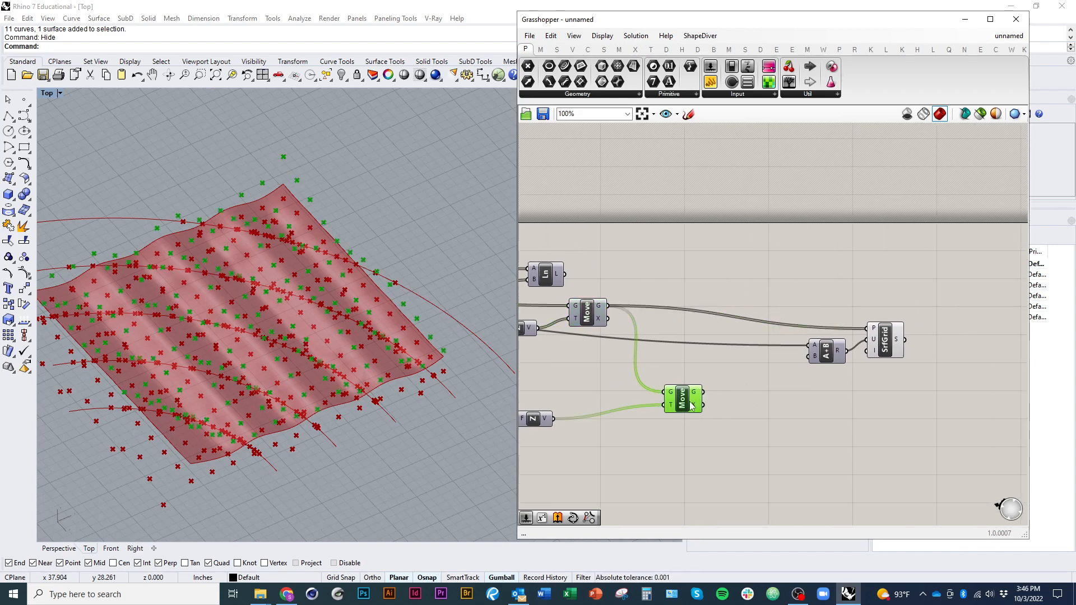
right_click_drag(341, 443, 364, 418)
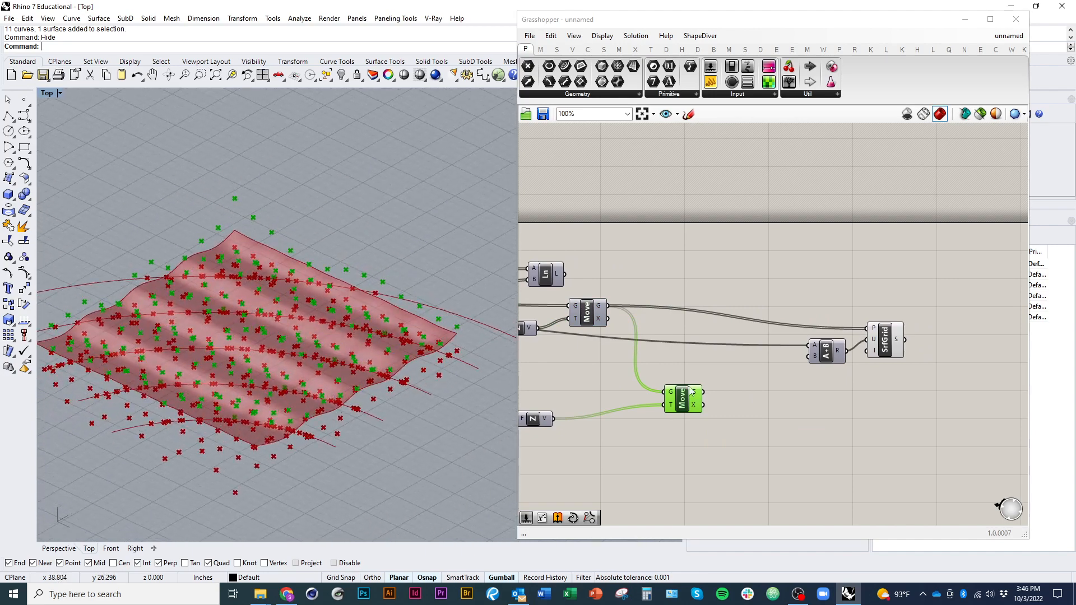
left_click_drag(702, 391, 868, 329)
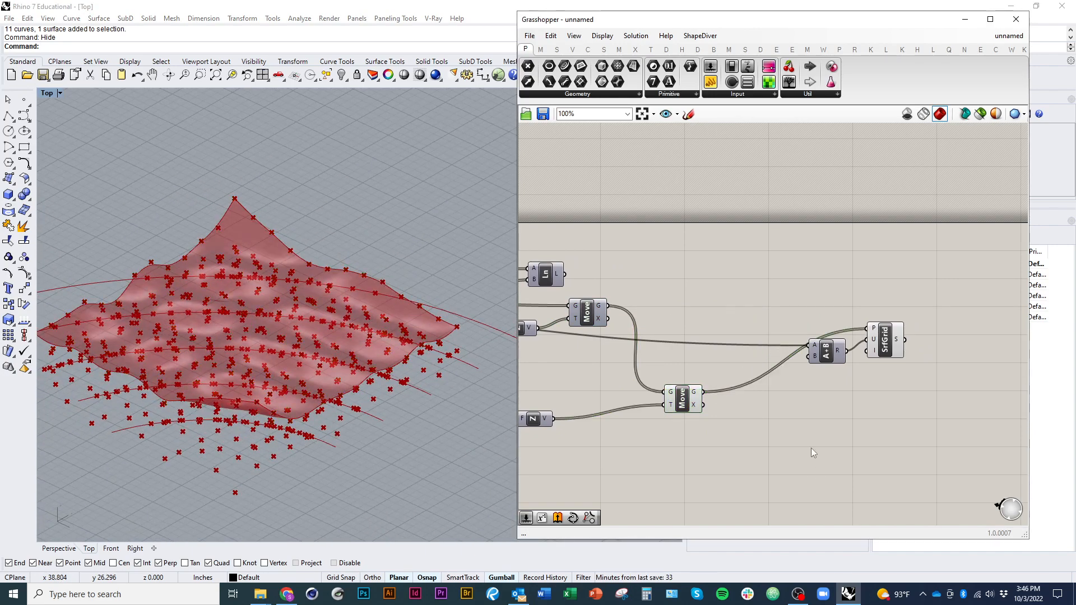
Step: Turn off the preview of the Divide Surface, Line, Pull, Multiplication, Unit Z and Move components together
scroll(846, 412, "down", 4)
left_click_drag(815, 478, 563, 257)
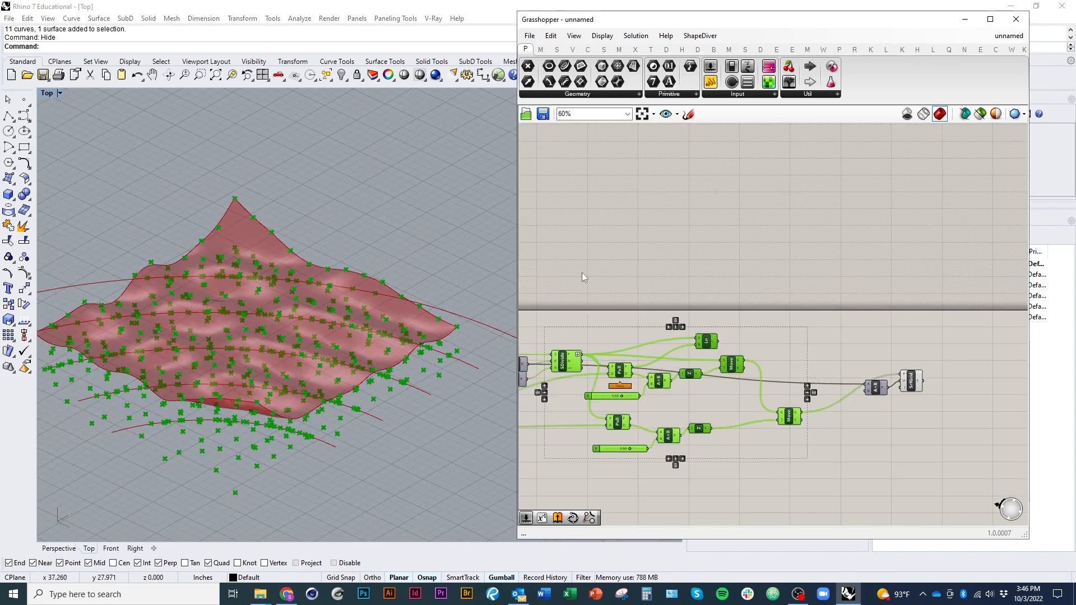
right_click(582, 272)
left_click(613, 291)
right_click_drag(364, 297, 325, 364)
Step: Add a Custom Preview component beside Surface From Points and connect the surface output to its G input
scroll(927, 411, "up", 6)
scroll(840, 391, "down", 2)
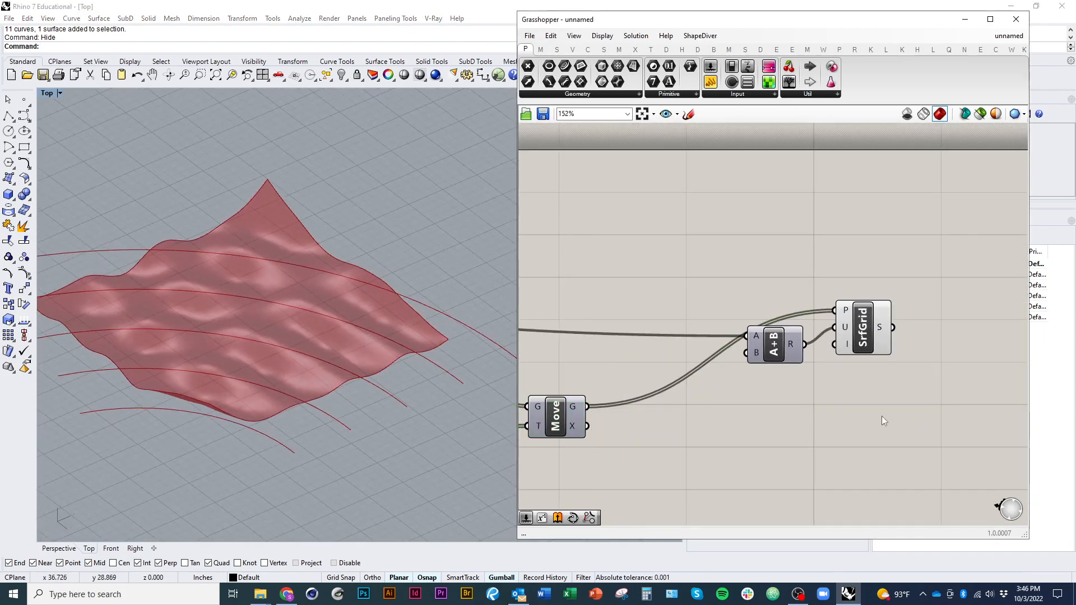
double_click(882, 415)
type("c")
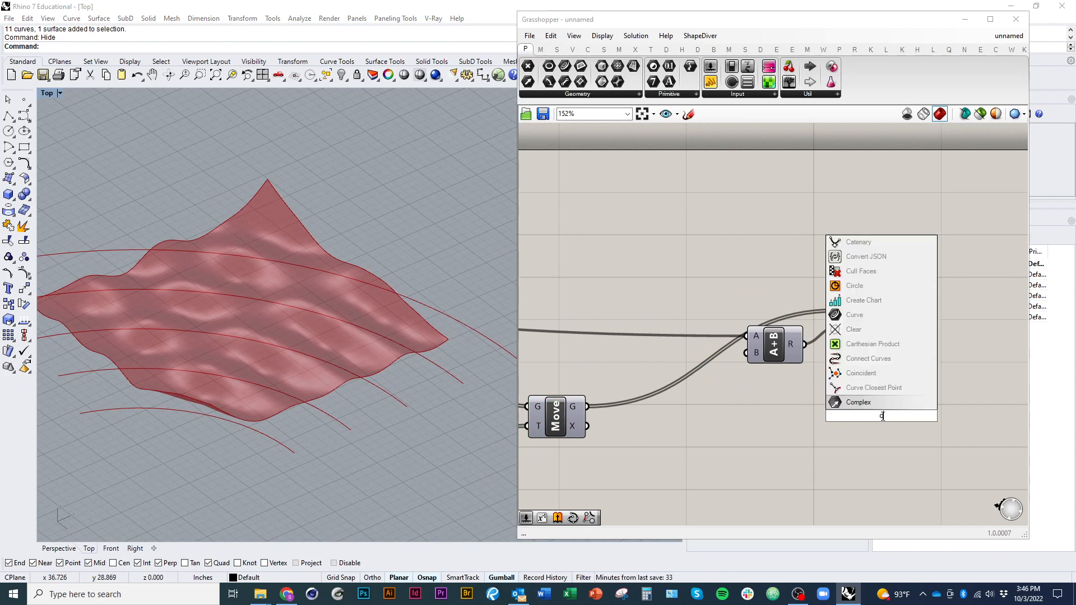
type("ustom preview")
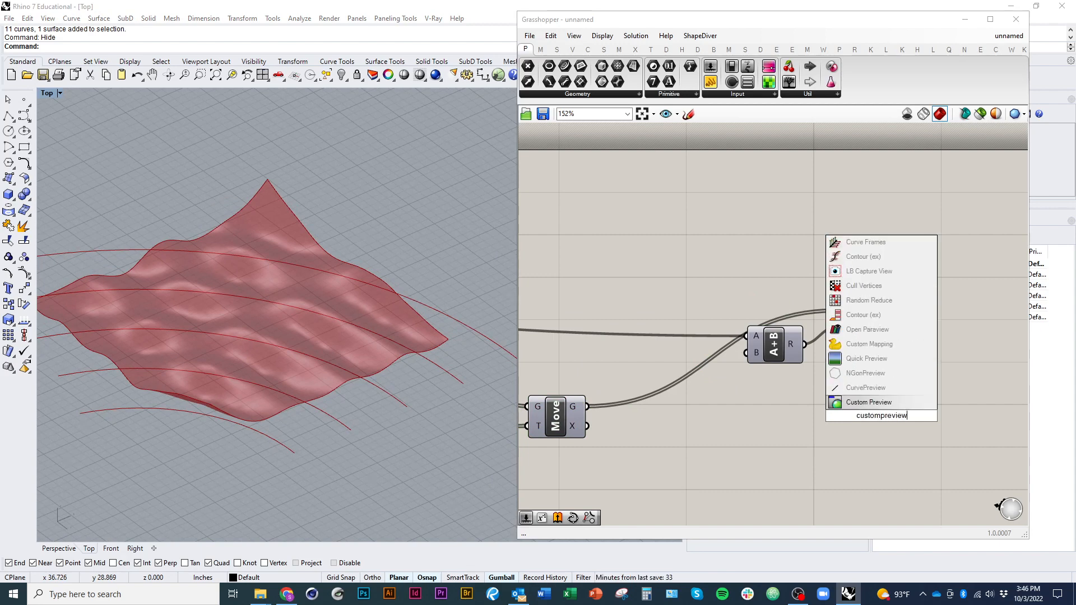
key("Return")
left_click_drag(883, 416, 952, 360)
left_click_drag(893, 327, 929, 342)
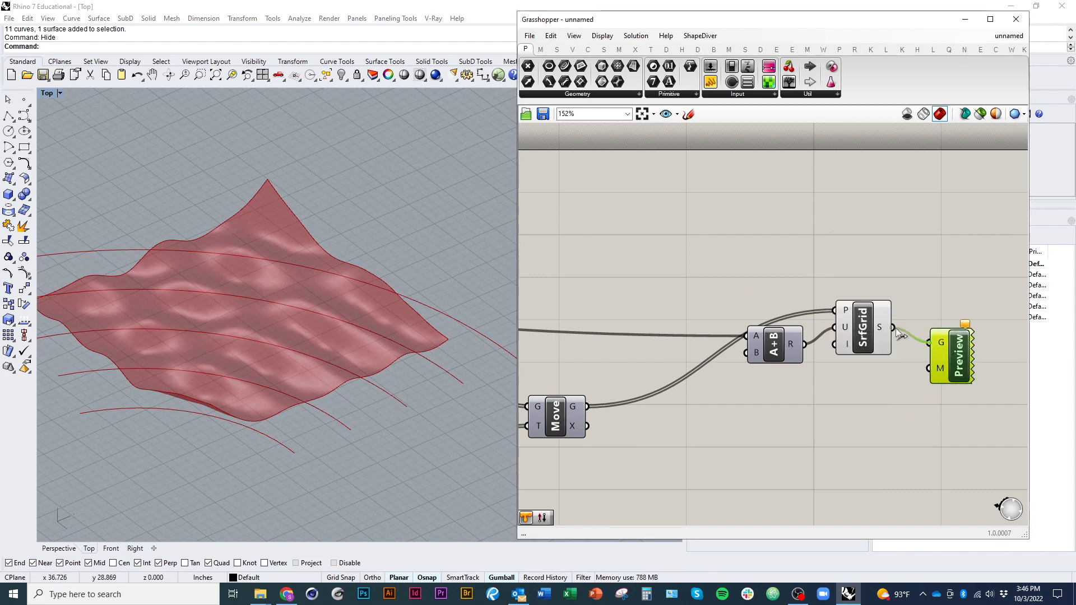
Step: Switch the Rhino Top viewport to the Rendered display mode
left_click(44, 93)
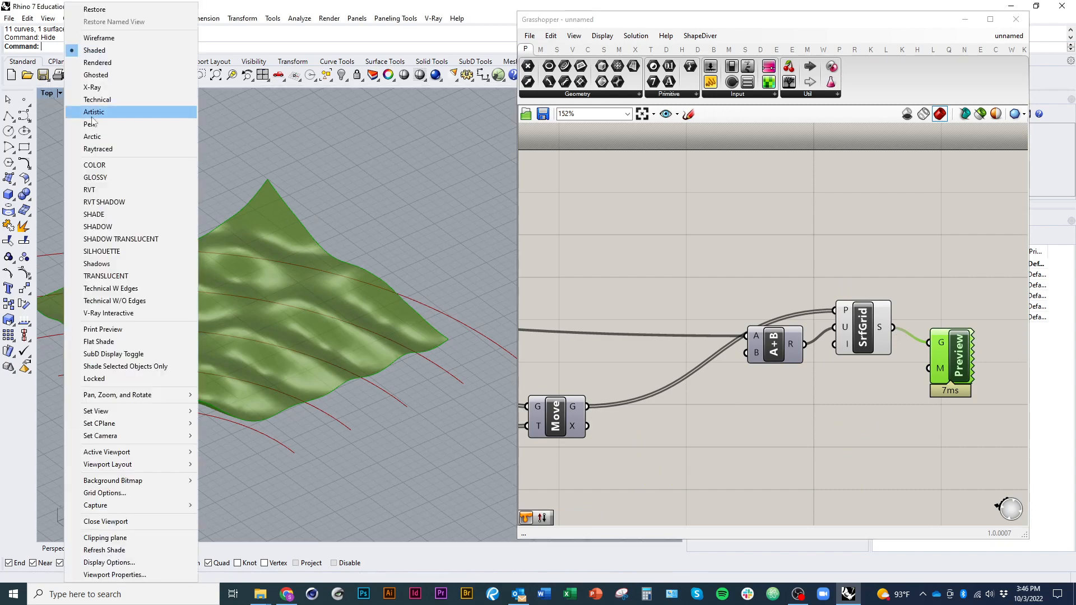
left_click(84, 63)
right_click_drag(435, 292, 370, 387)
left_click(749, 481)
scroll(370, 388, "down", 4)
Step: Unhide the hidden Rhino curves with Show Selected, leaving the original flat surface hidden
key("ctrl+shift+h")
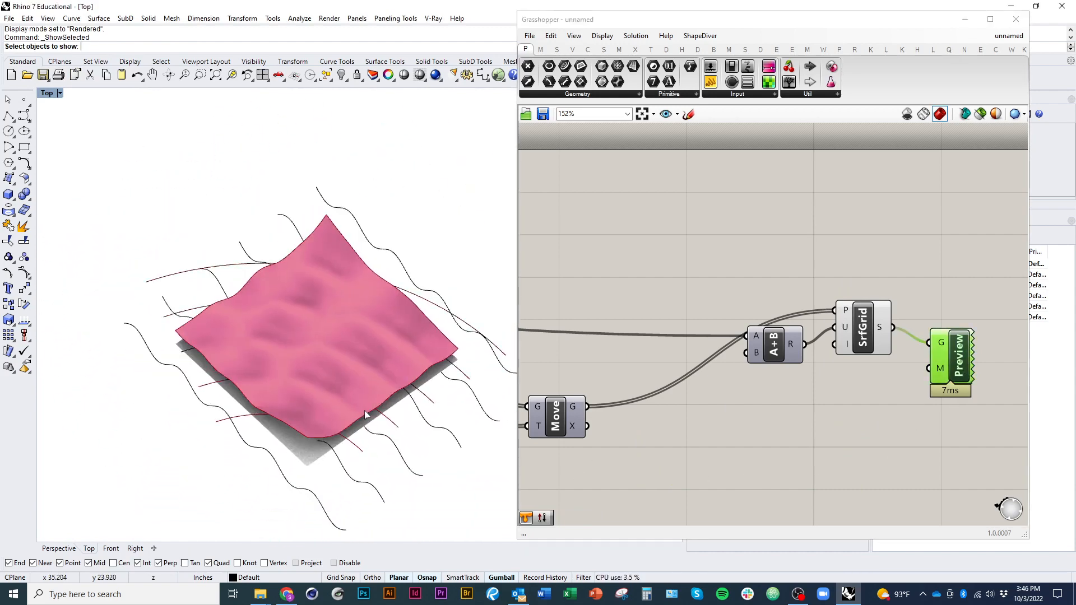
right_click_drag(374, 456, 444, 493)
left_click_drag(447, 496, 257, 237)
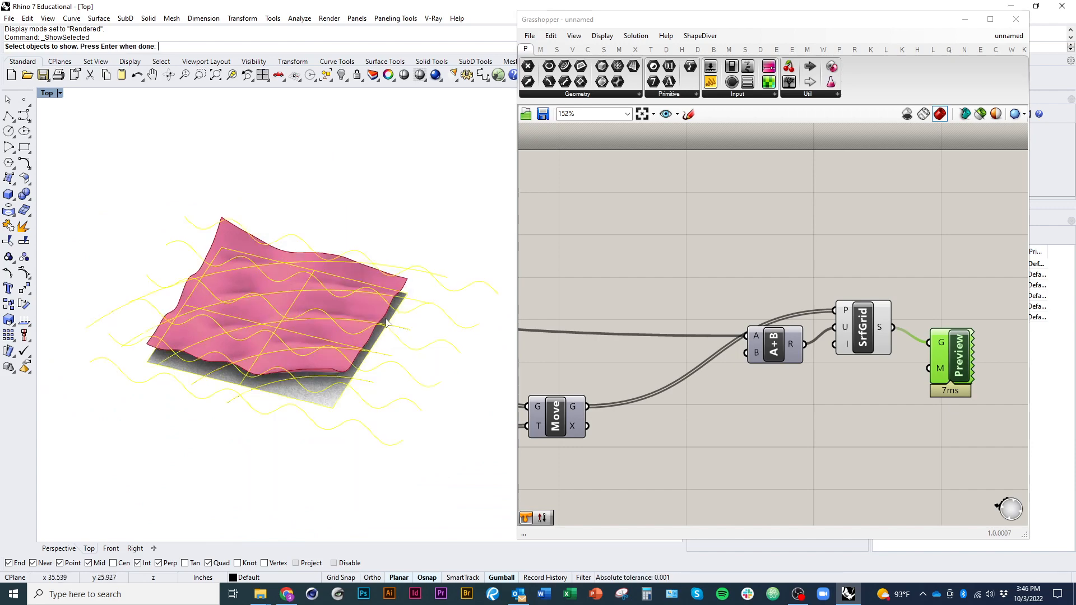
left_click(354, 282, "ctrl")
right_click(402, 315)
right_click_drag(433, 404, 314, 411)
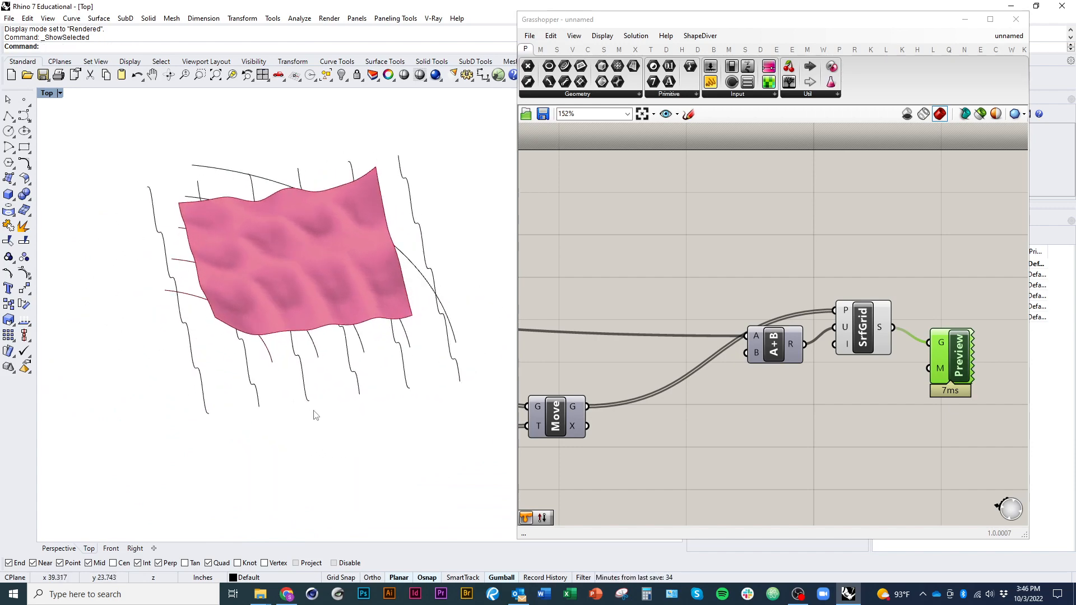
Step: Select the six wavy curves in the viewport and nudge them slightly upward
left_click(307, 400)
right_click_drag(287, 350, 277, 437, "shift")
right_click_drag(277, 437, 321, 421)
scroll(322, 353, "up", 5)
left_click_drag(299, 364, 300, 344)
right_click_drag(369, 408, 345, 422)
scroll(346, 422, "down", 4)
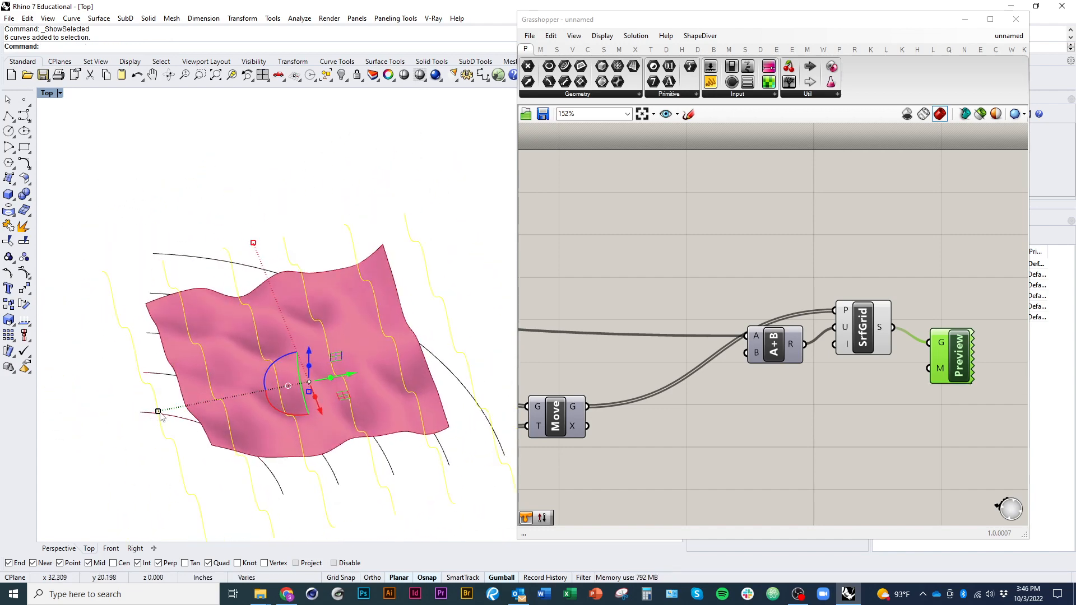
Step: Stretch the six selected wavy curves lengthwise along the gumball's red axis
mouse_move(160, 416)
right_mouse_down()
mouse_move(300, 473)
mouse_move(324, 393)
mouse_move(314, 445)
mouse_move(355, 487)
mouse_move(374, 424)
mouse_move(379, 449)
right_mouse_up()
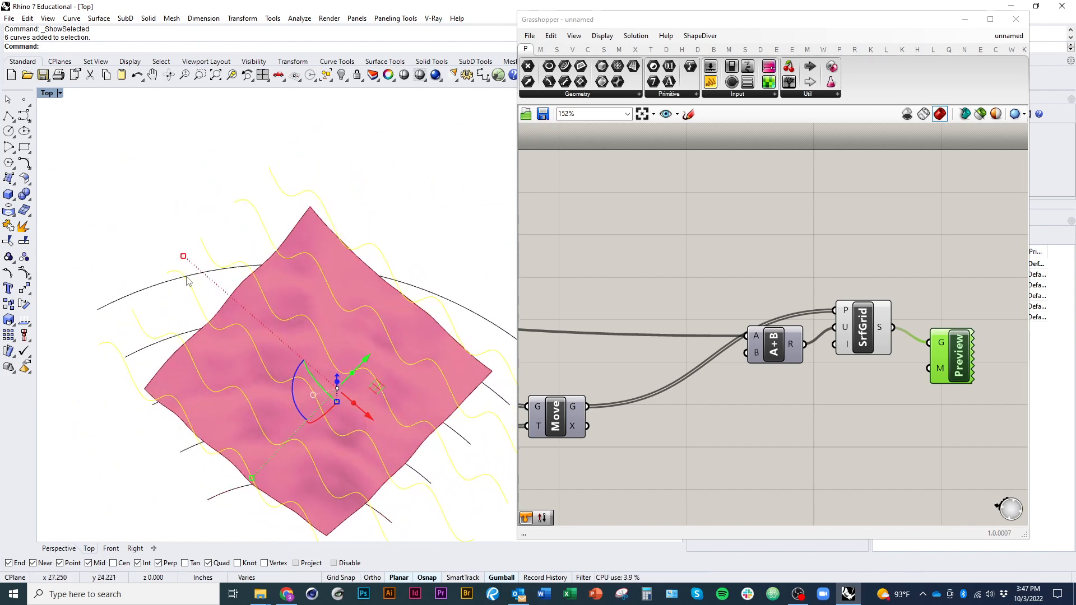
left_click_drag(184, 258, 132, 213)
scroll(216, 286, "down", 6)
right_click_drag(227, 329, 303, 336)
scroll(270, 296, "up", 7)
scroll(220, 374, "down", 3)
right_click_drag(230, 373, 249, 368)
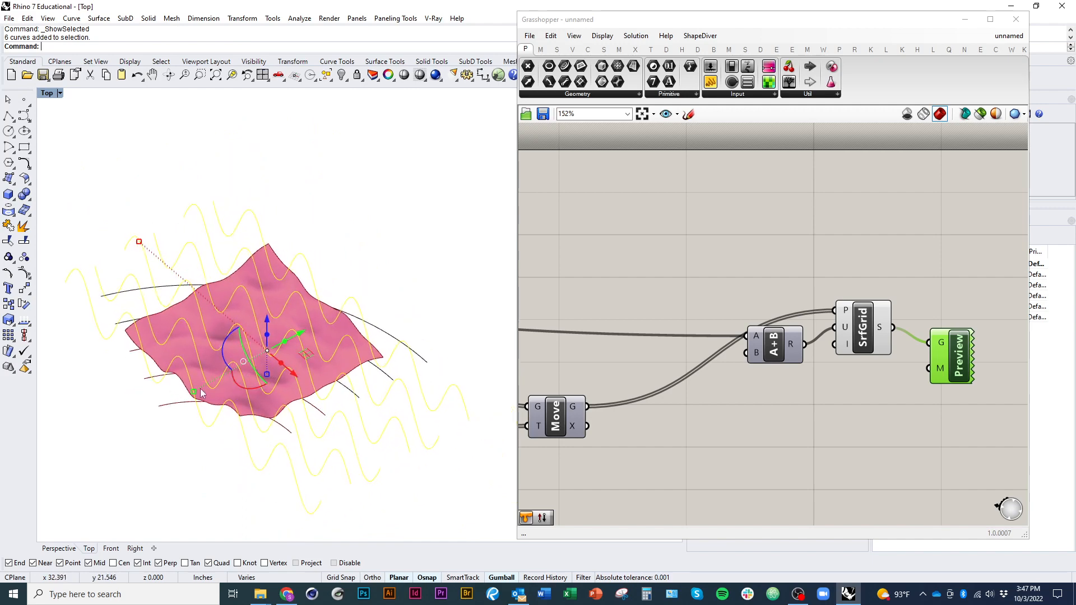
Step: Stretch the selected wavy curves along the gumball's green axis to widen their spacing
left_click_drag(193, 392, 172, 405)
right_click_drag(210, 367, 211, 332)
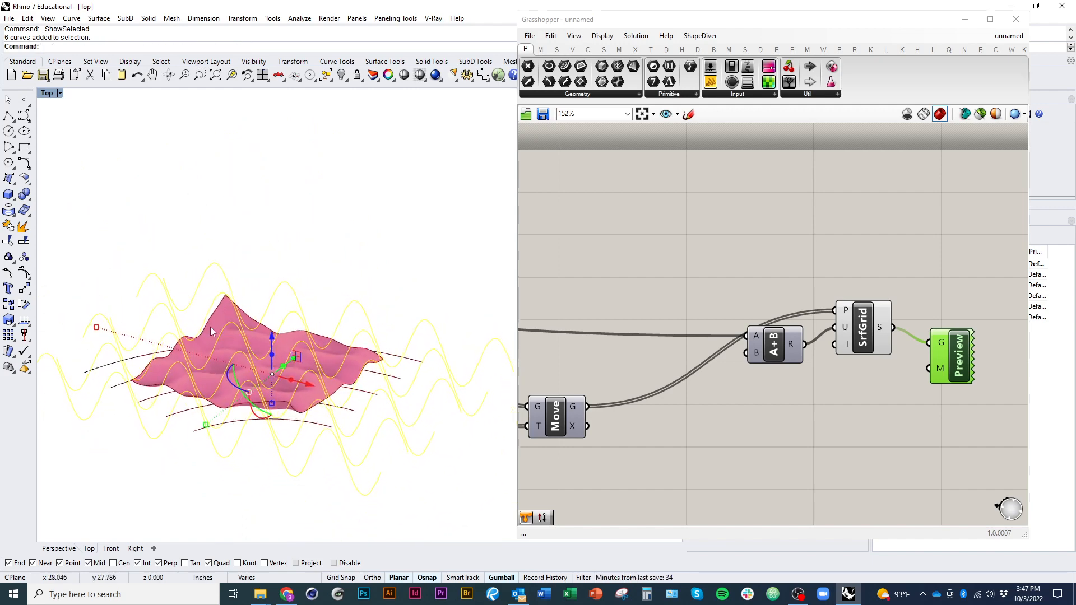
right_click_drag(281, 427, 224, 420)
Step: Set the slider feeding the lower Multiplication's B input to 1.00
left_click(727, 483)
scroll(729, 481, "down", 3)
right_click_drag(741, 466, 902, 439)
scroll(734, 471, "down", 1)
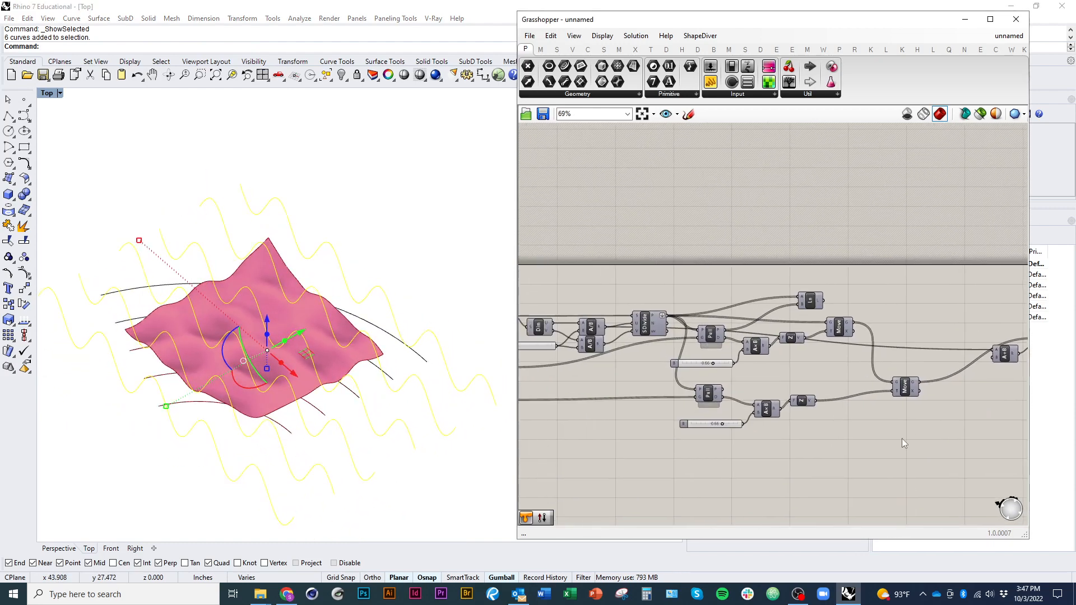
scroll(754, 436, "up", 10)
scroll(785, 443, "down", 3)
left_click_drag(763, 412, 844, 415)
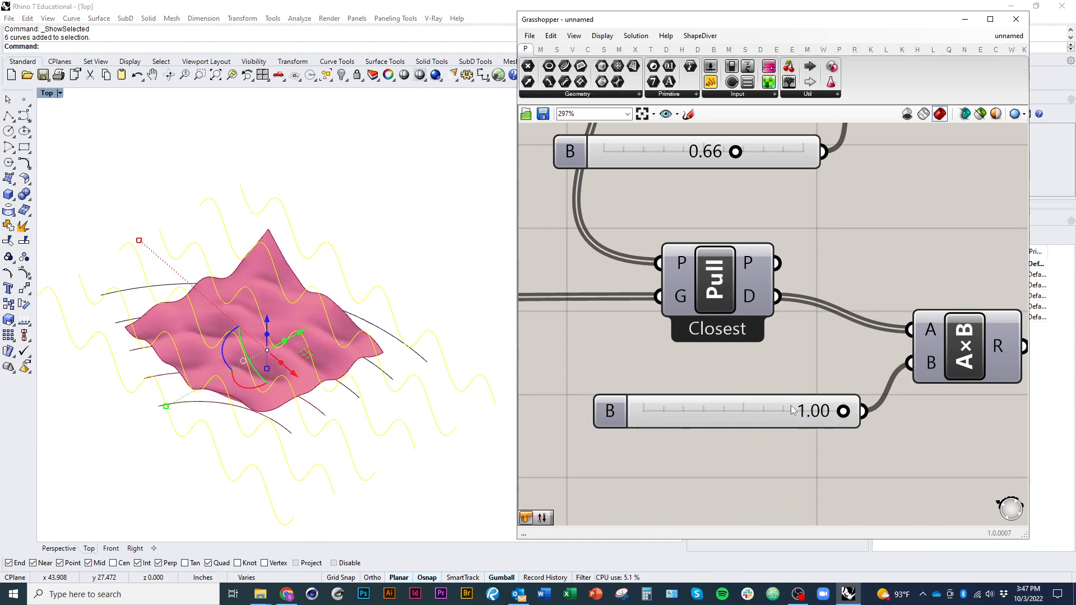
Step: Deselect the curves and examine how the upper and lower Pull chains feed the two Move components
scroll(844, 415, "down", 6)
right_click_drag(844, 415, 732, 463)
scroll(734, 410, "up", 2)
right_click_drag(680, 400, 630, 418)
mouse_move(670, 370)
right_mouse_down()
mouse_move(656, 380)
mouse_move(674, 380)
right_mouse_up()
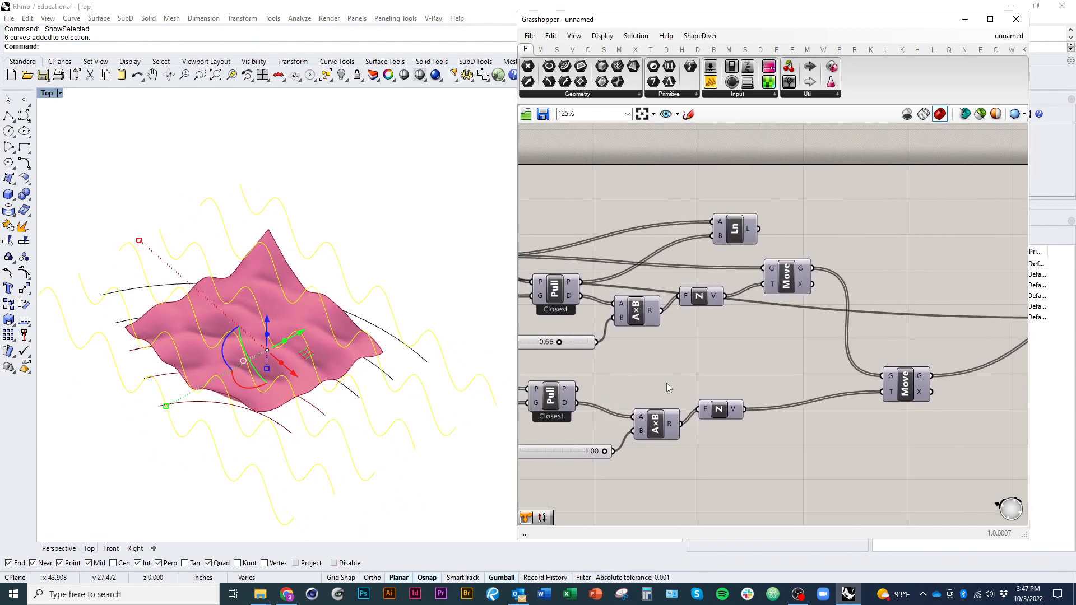
double_click(666, 382)
right_click_drag(609, 392, 681, 383)
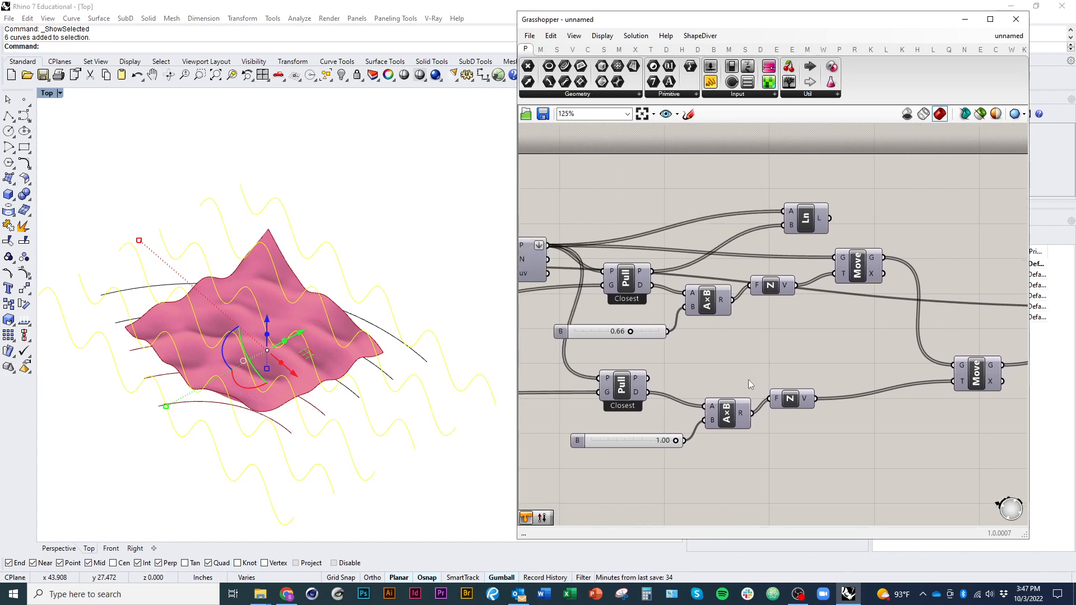
left_click(396, 424)
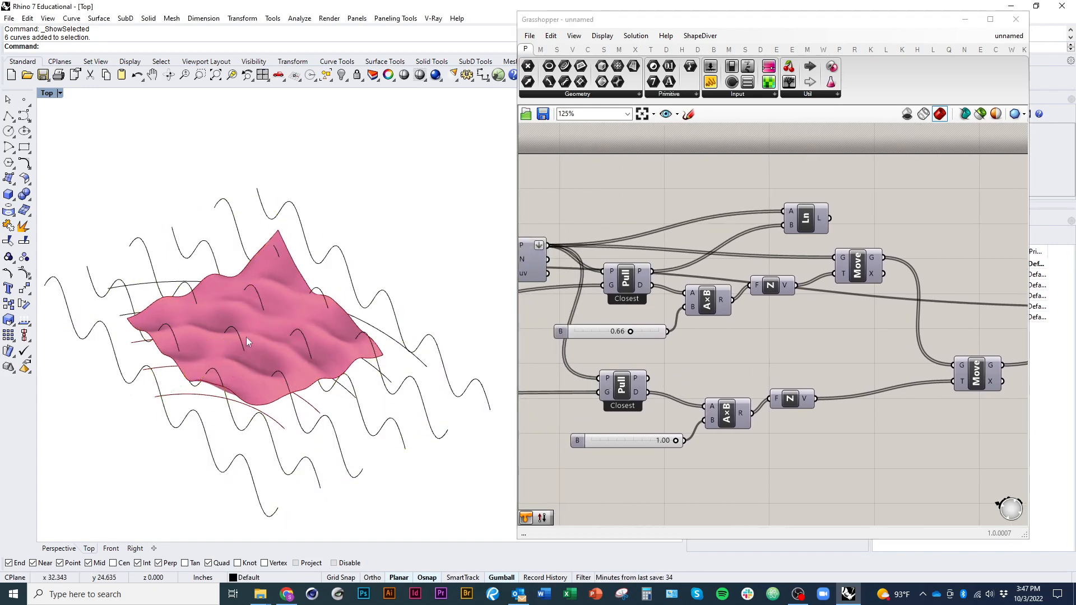
right_click_drag(624, 395, 708, 391)
right_click_drag(823, 382, 812, 386)
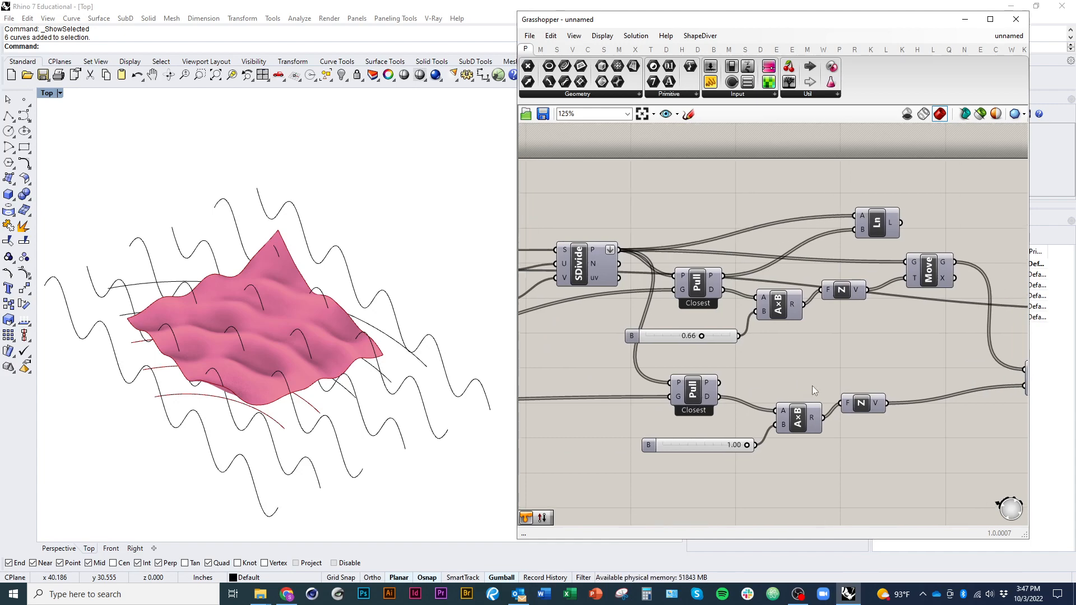
double_click(765, 380)
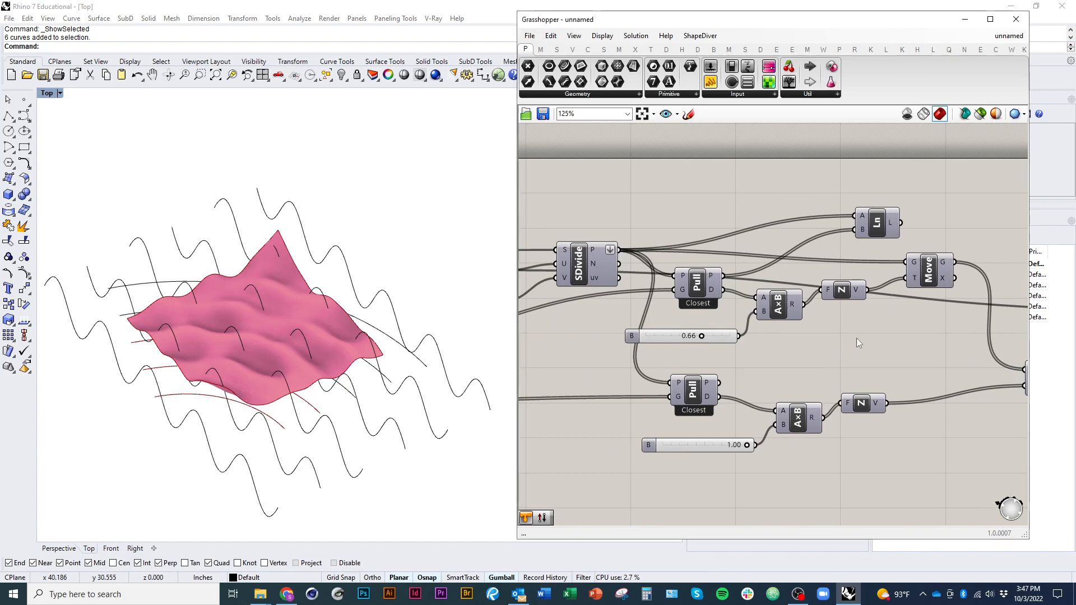
Step: Move the Line component higher above the component chain and nudge the upper Pull up slightly
right_click_drag(856, 337, 771, 382)
left_click_drag(791, 267, 777, 211)
double_click(793, 253)
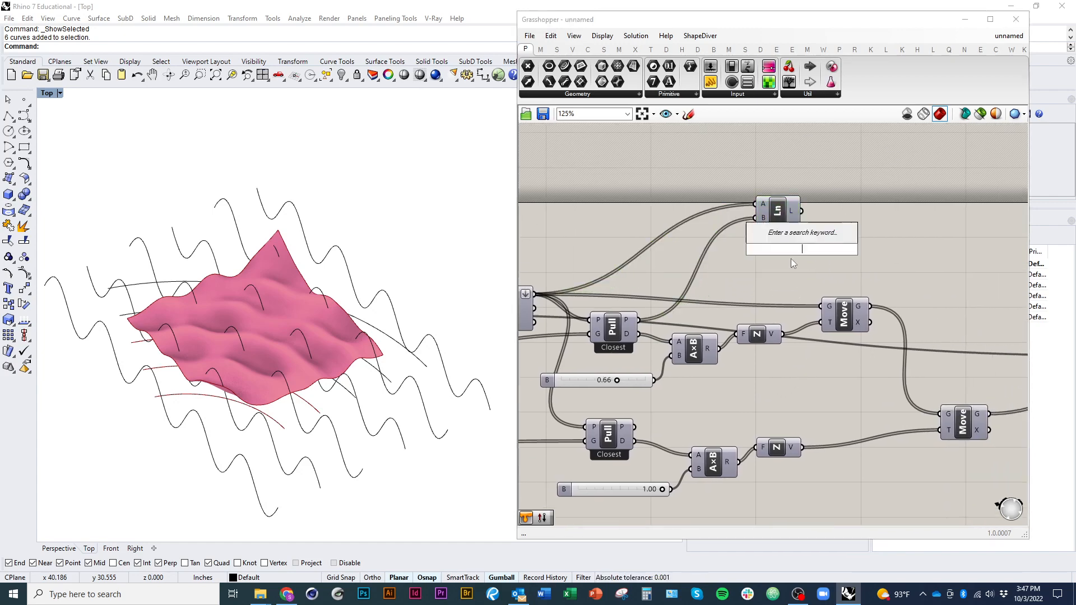
left_click_drag(610, 329, 612, 321)
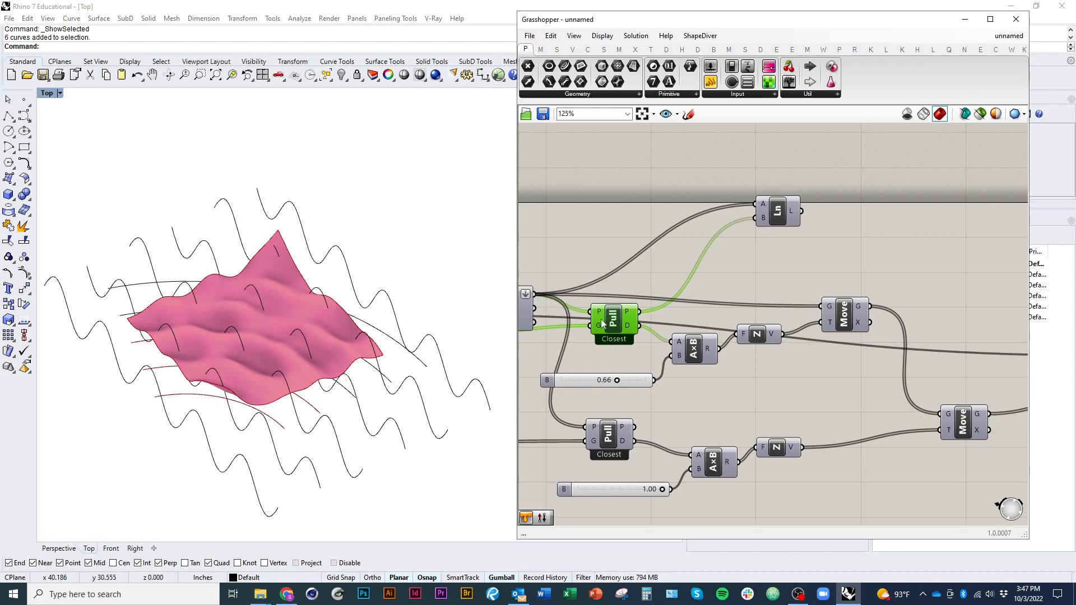
Step: With the Line component selected, hide the Rhino curves and switch the viewport to Wireframe display
left_click(774, 217)
mouse_move(376, 414)
right_mouse_down()
mouse_move(266, 381)
mouse_move(404, 277)
mouse_move(387, 361)
mouse_move(393, 418)
right_mouse_up()
left_click_drag(455, 509, 133, 232)
key("ctrl+h")
key("ctrl+alt+w")
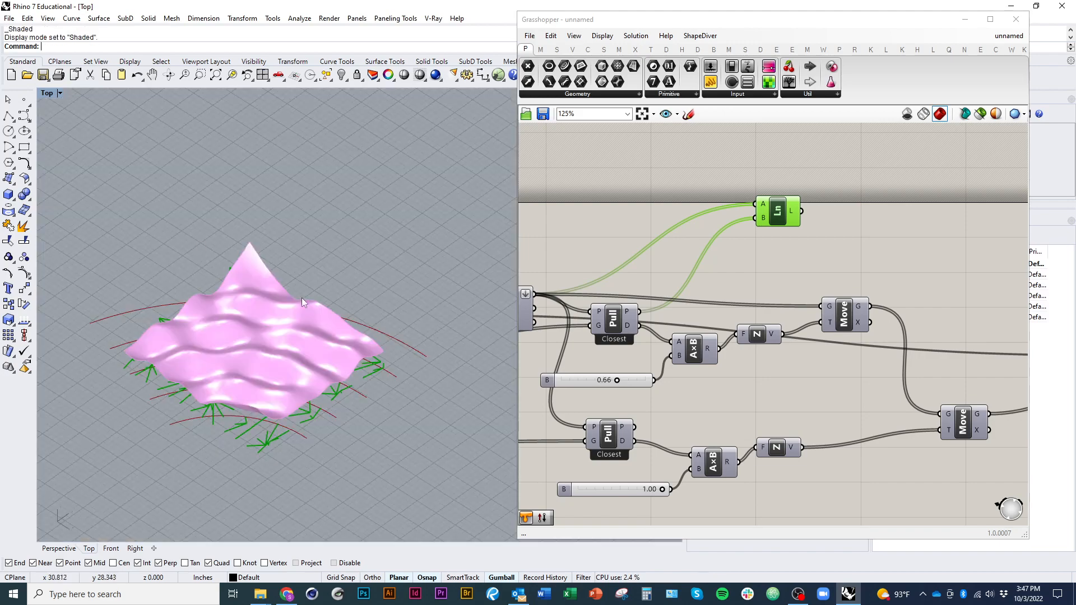
right_click_drag(301, 297, 316, 406)
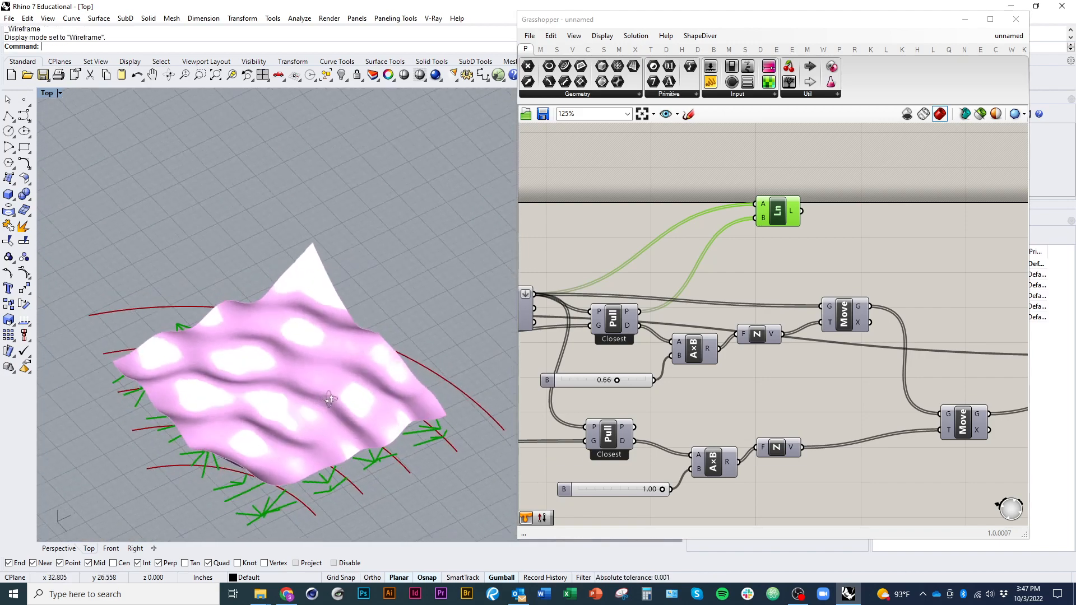
Step: Turn off the preview of the Custom Preview component fed by the surface from points
scroll(765, 345, "down", 4)
right_click_drag(901, 413, 729, 380)
scroll(881, 316, "up", 4)
left_click(832, 324)
right_click(828, 261)
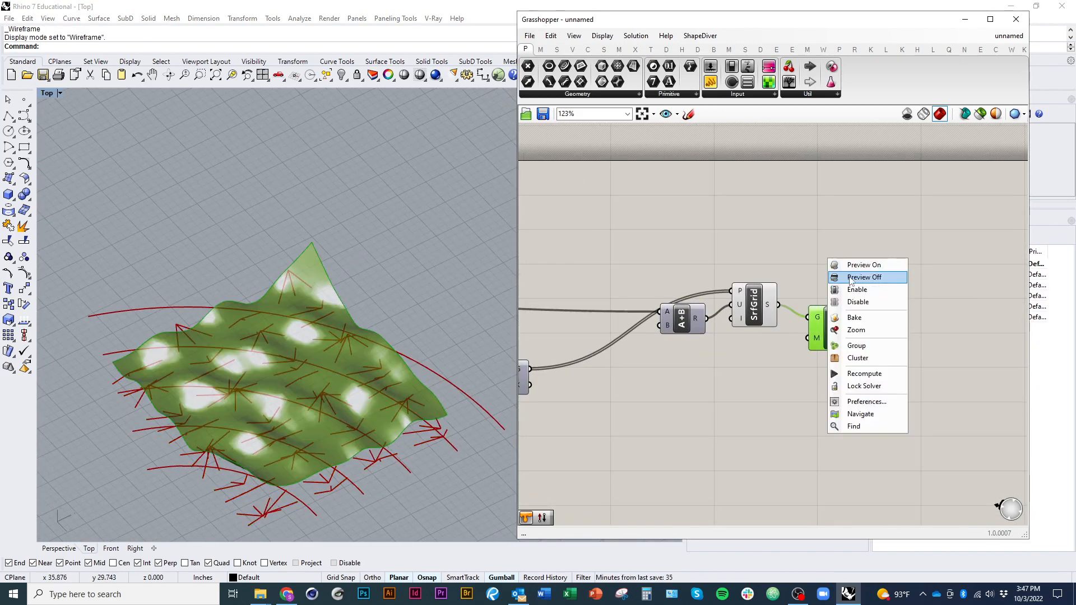
left_click(873, 276)
right_click_drag(776, 292, 820, 287)
right_click_drag(308, 405, 298, 377)
right_click_drag(550, 416, 580, 420)
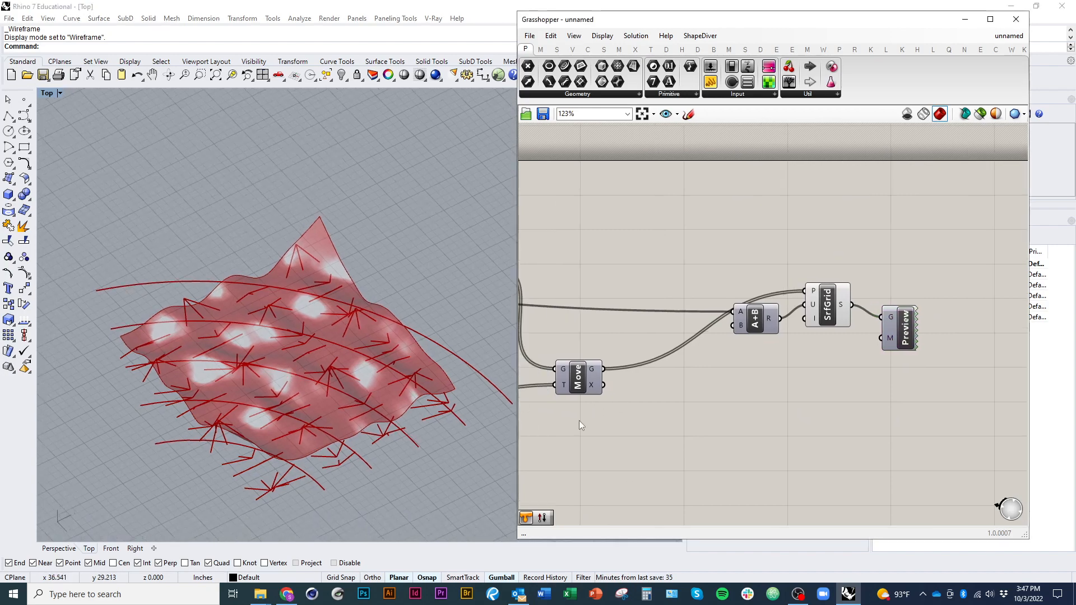
right_click_drag(313, 394, 410, 437, "shift")
scroll(373, 436, "up", 6)
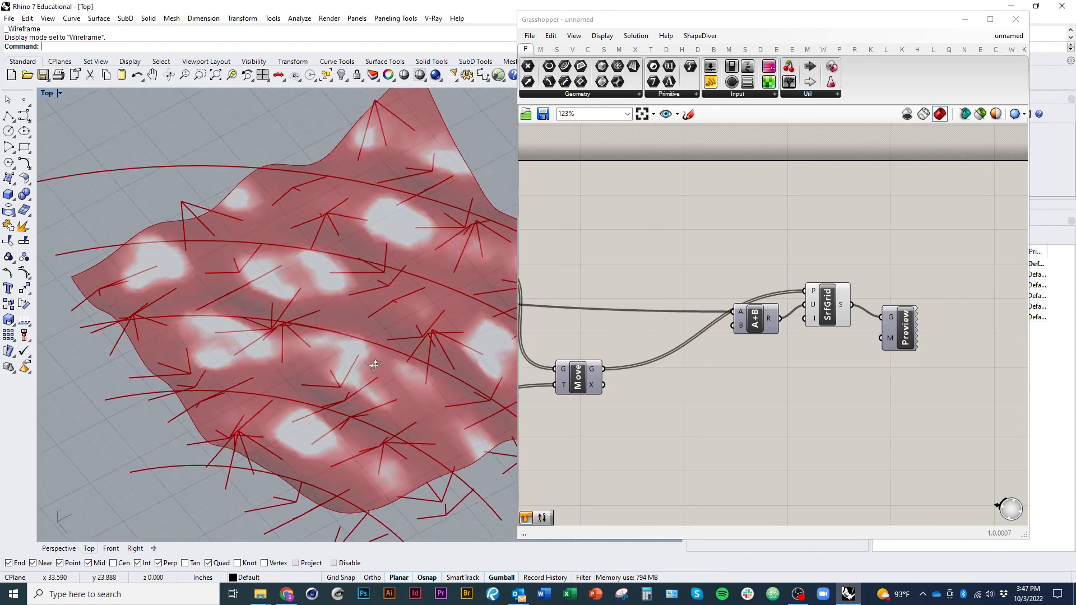
Step: Select the upper Pull and its multiplier slider to examine the closest points on the curves
right_click_drag(639, 414, 829, 424)
right_click_drag(687, 378, 771, 391)
right_click_drag(690, 303, 812, 357)
left_click(632, 360)
right_click_drag(414, 484, 373, 468)
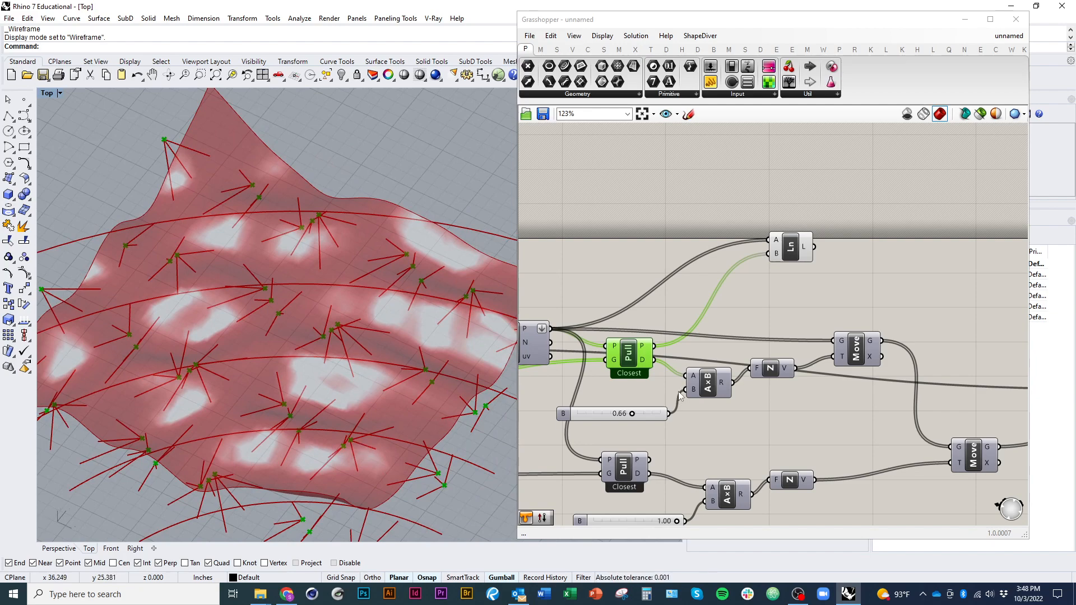
right_click_drag(679, 395, 630, 410)
left_click_drag(626, 438, 627, 428)
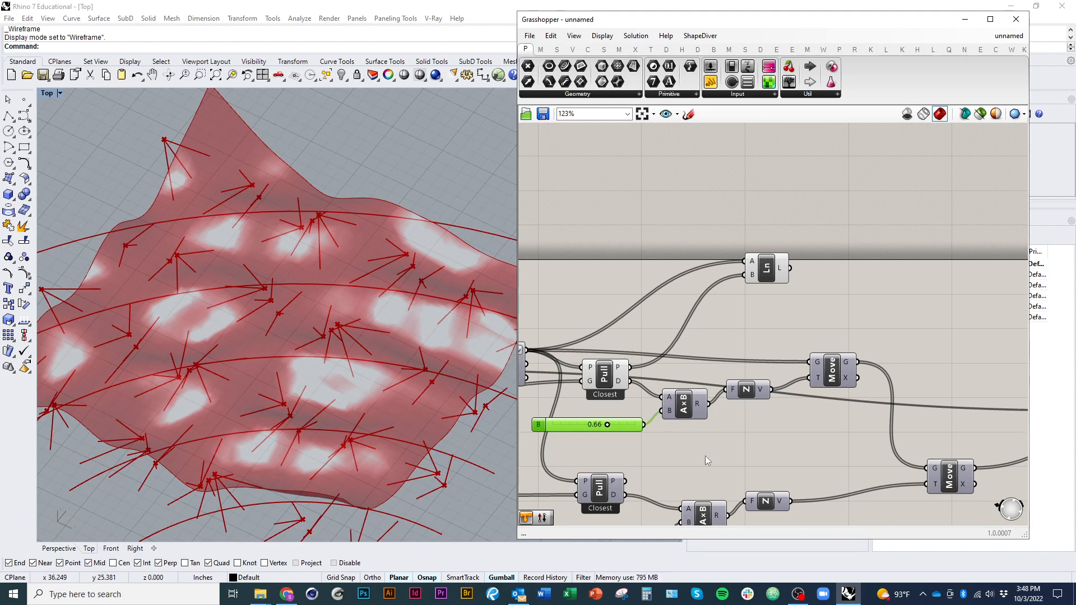
Step: Add a Vector 2Pt component below Line, with the divided surface points as A and the upper Pull's closest points as B
double_click(755, 327)
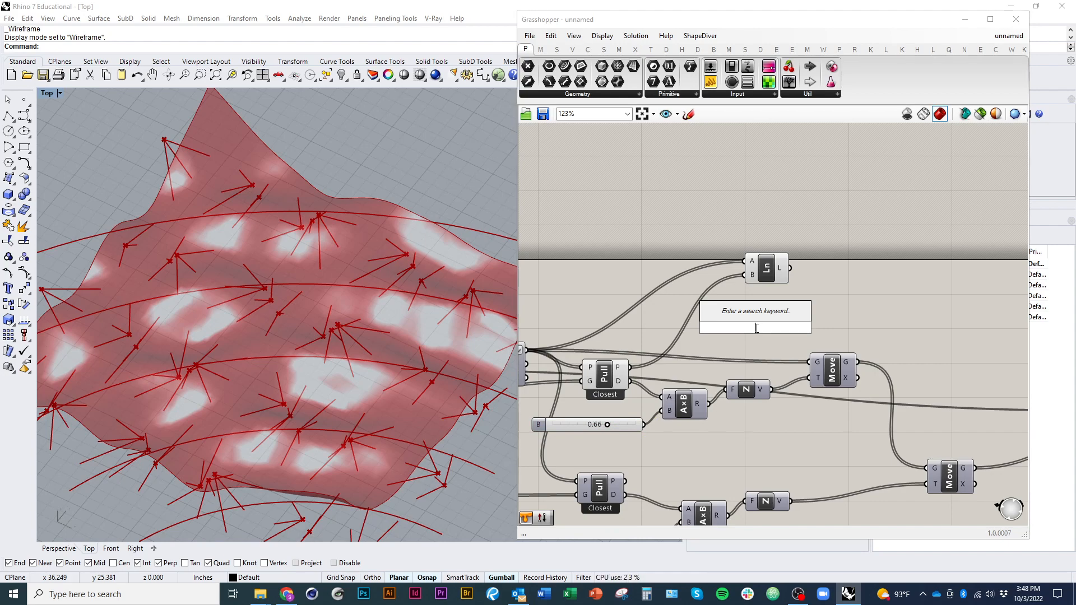
type("vector")
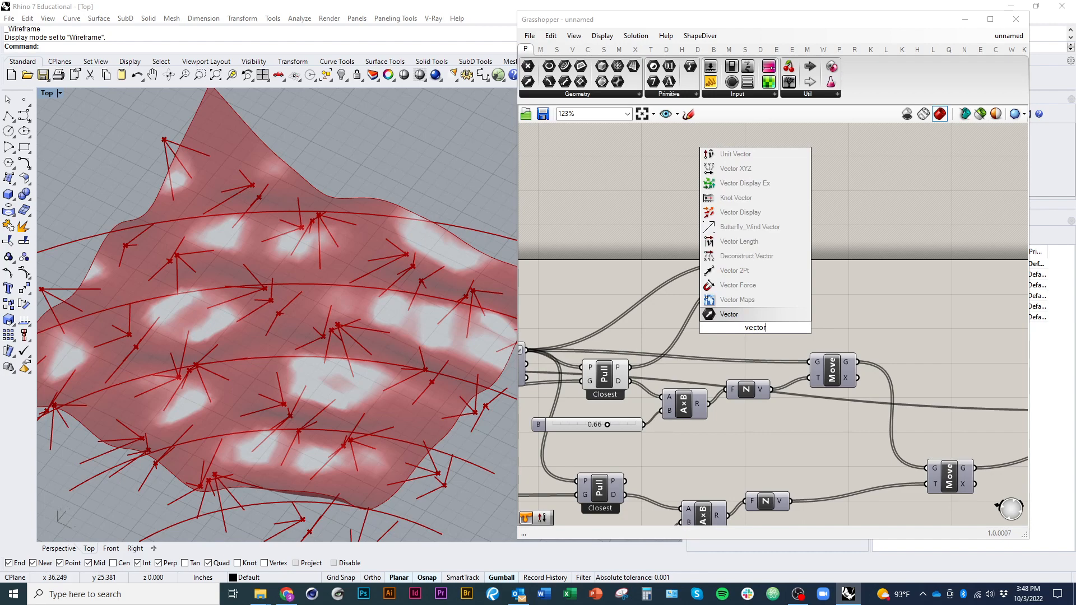
left_click(738, 271)
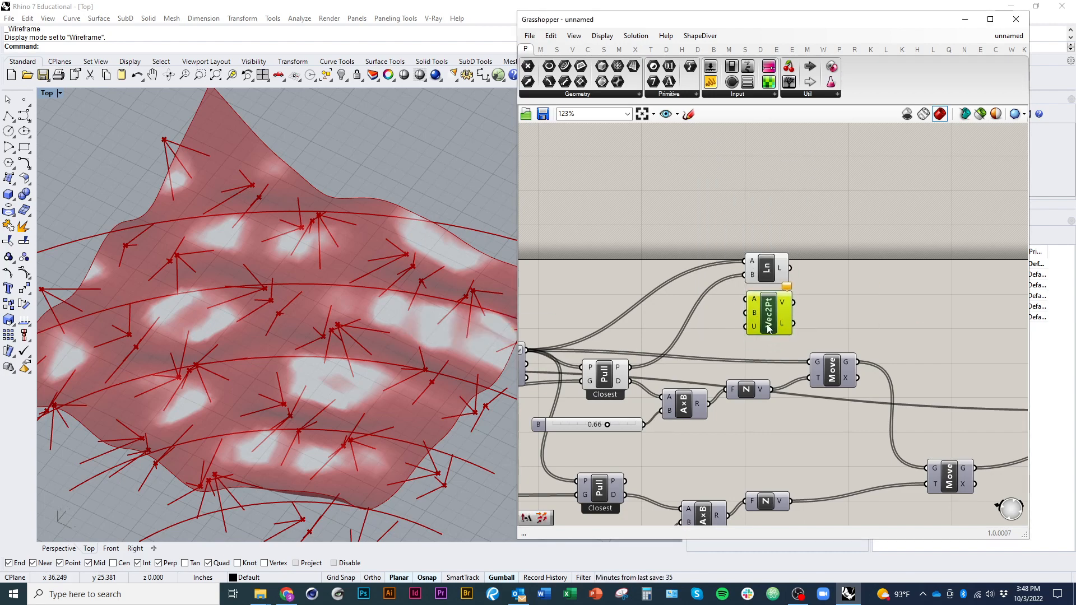
right_click_drag(306, 422, 249, 416)
right_click_drag(540, 356, 611, 359)
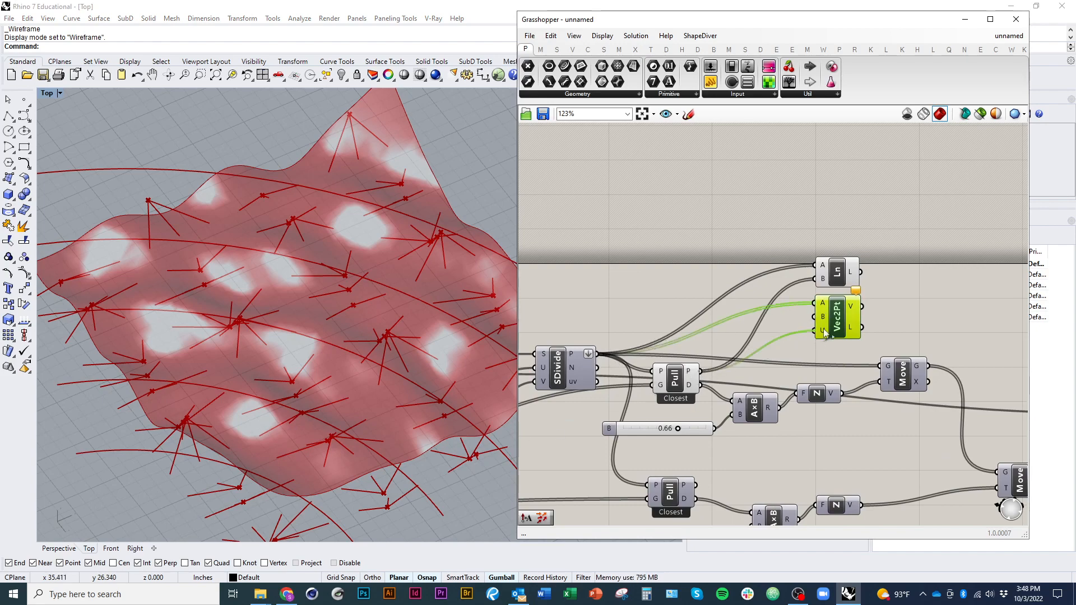
Step: Add a Vector Display component beside Vector 2Pt and delete the upper Move and Unit Z components
double_click(895, 339)
type("vector")
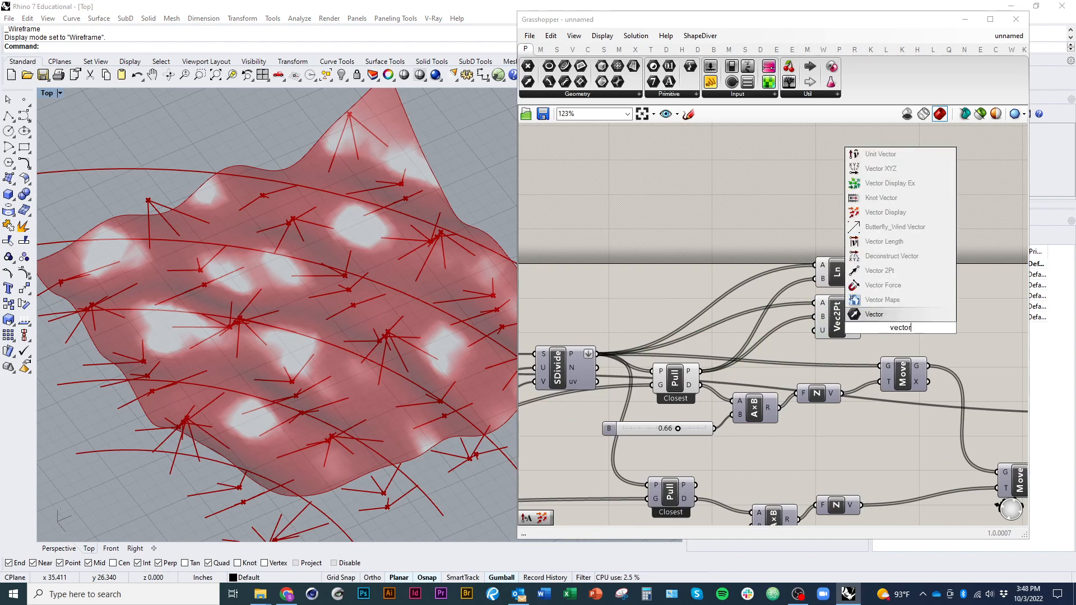
type("display")
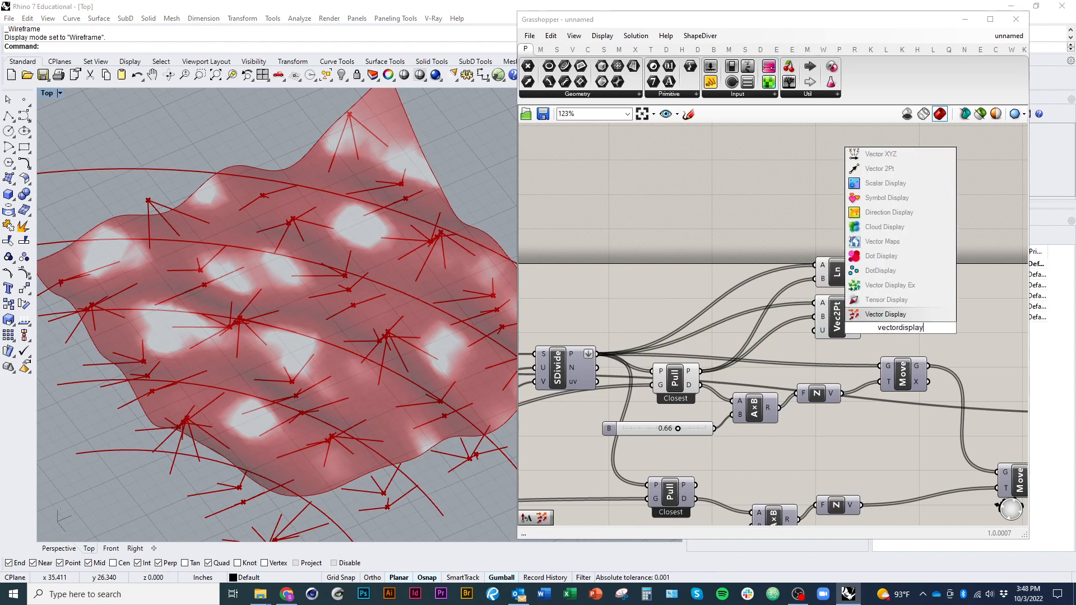
left_click(924, 317)
right_click_drag(939, 342, 855, 322)
left_click(821, 363)
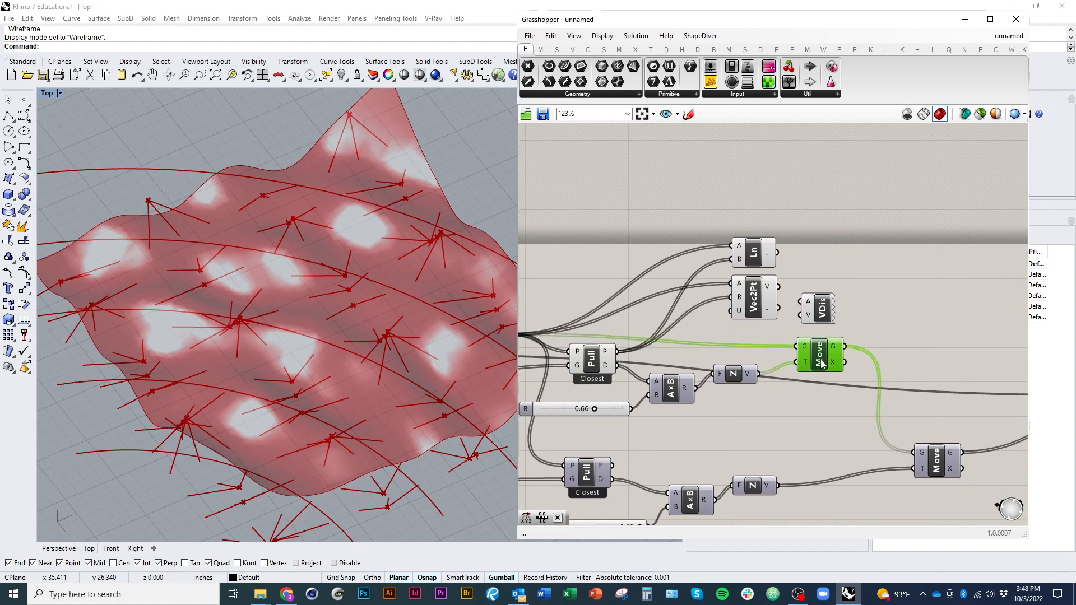
key("Delete")
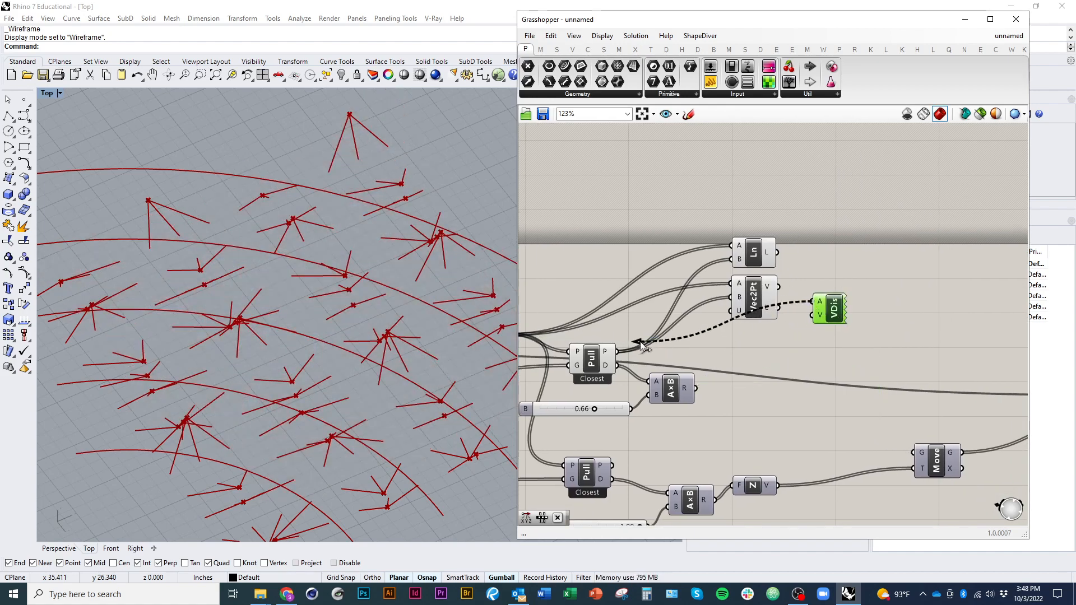
Step: Connect the divided surface points to Vector Display's A input and Vector 2Pt's V output to its V input
scroll(830, 364, "down", 2)
left_click_drag(829, 364, 580, 351)
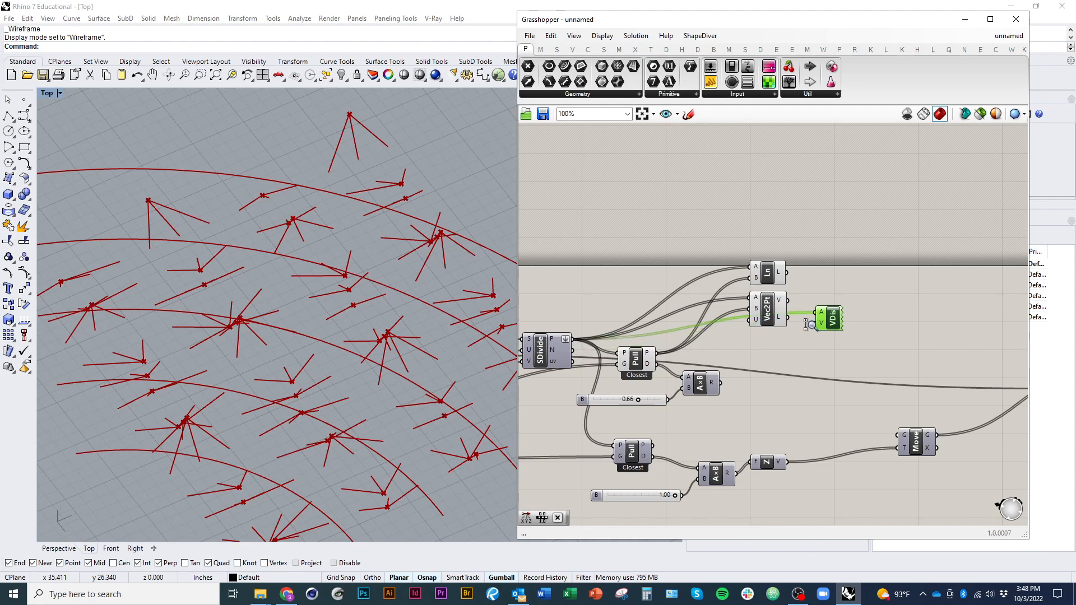
scroll(810, 324, "up", 2)
left_click_drag(822, 331, 839, 332)
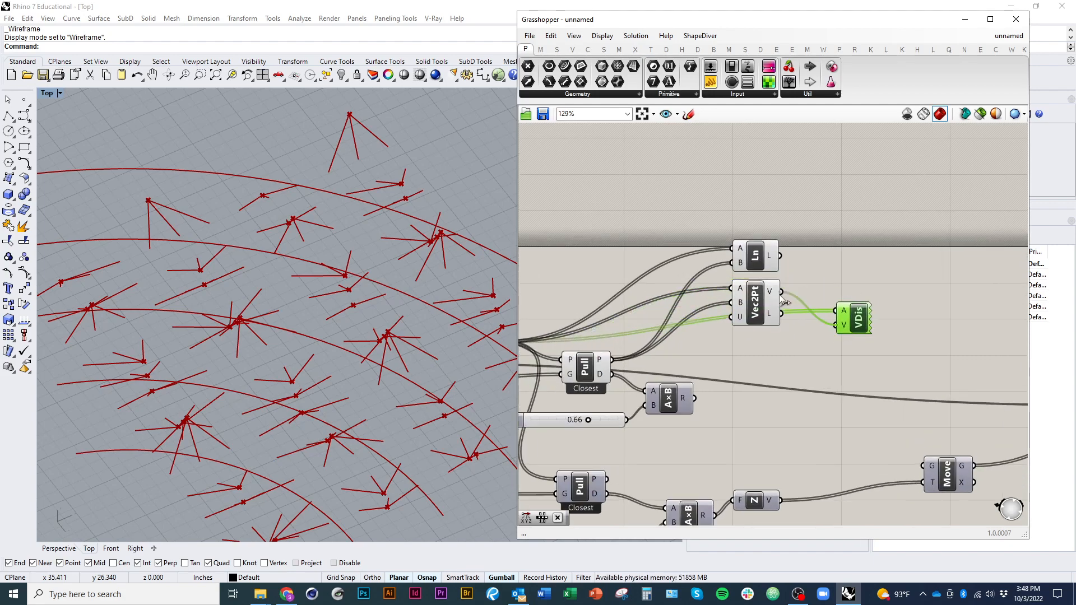
left_click_drag(781, 296, 782, 293)
left_click(779, 422)
right_click_drag(443, 358, 407, 354)
Step: Turn off the Line component's preview and move Vector 2Pt lower, clear of the Vector Display wire
left_click(746, 265)
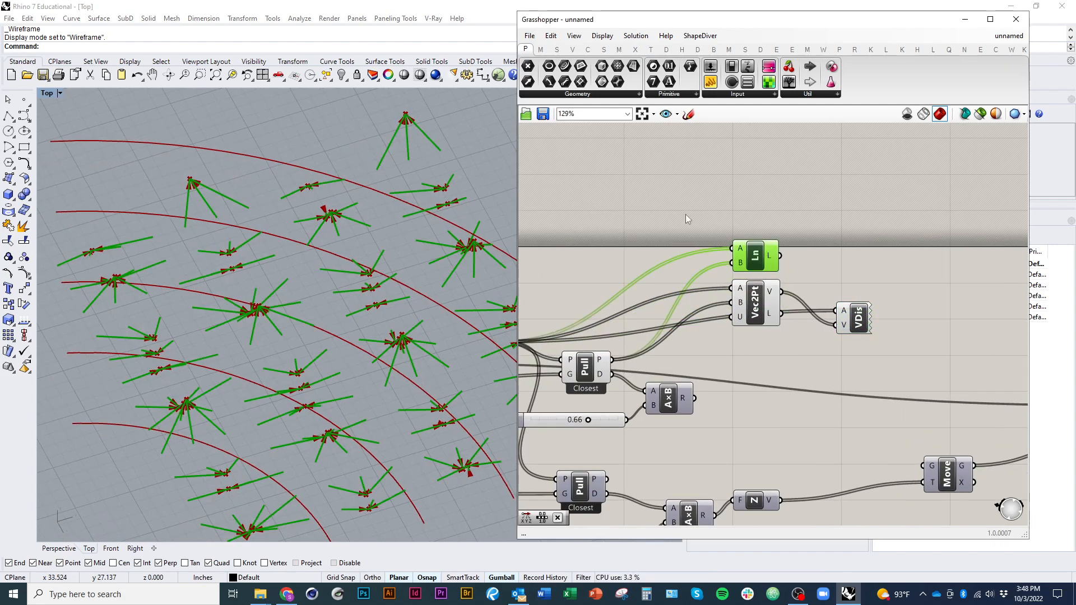
right_click(685, 214)
left_click(710, 231)
left_click_drag(761, 308, 732, 350)
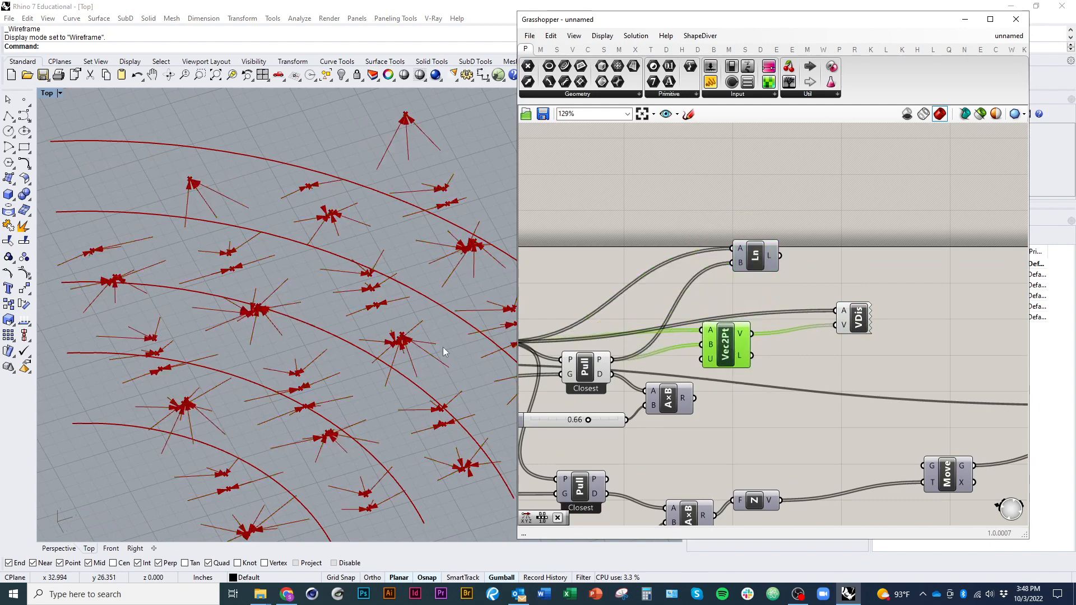
right_click_drag(444, 352, 253, 337)
scroll(313, 339, "up", 4)
scroll(415, 285, "up", 6)
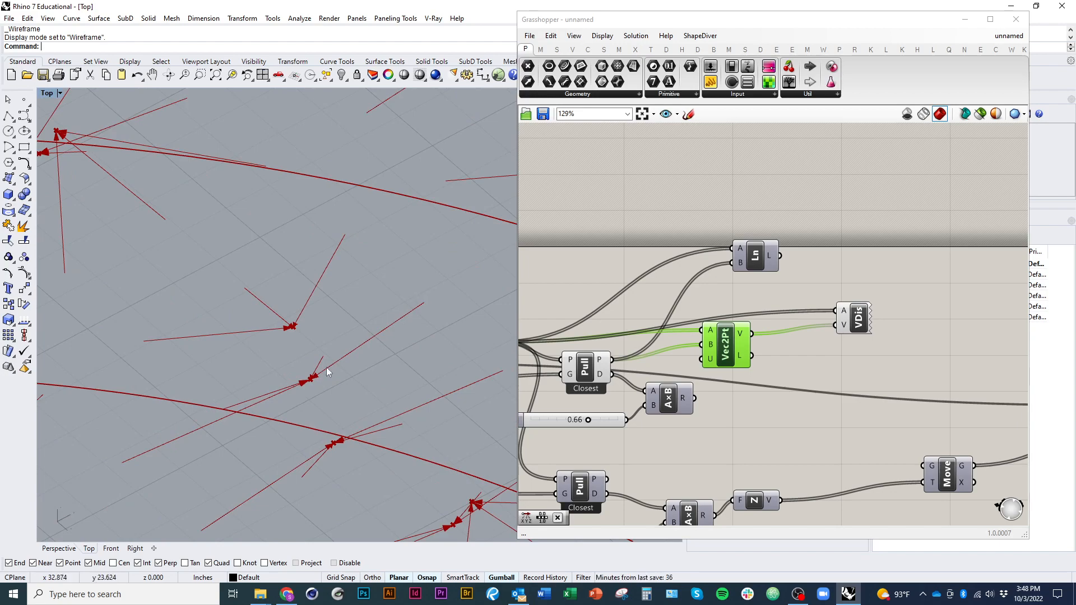
scroll(328, 372, "down", 5)
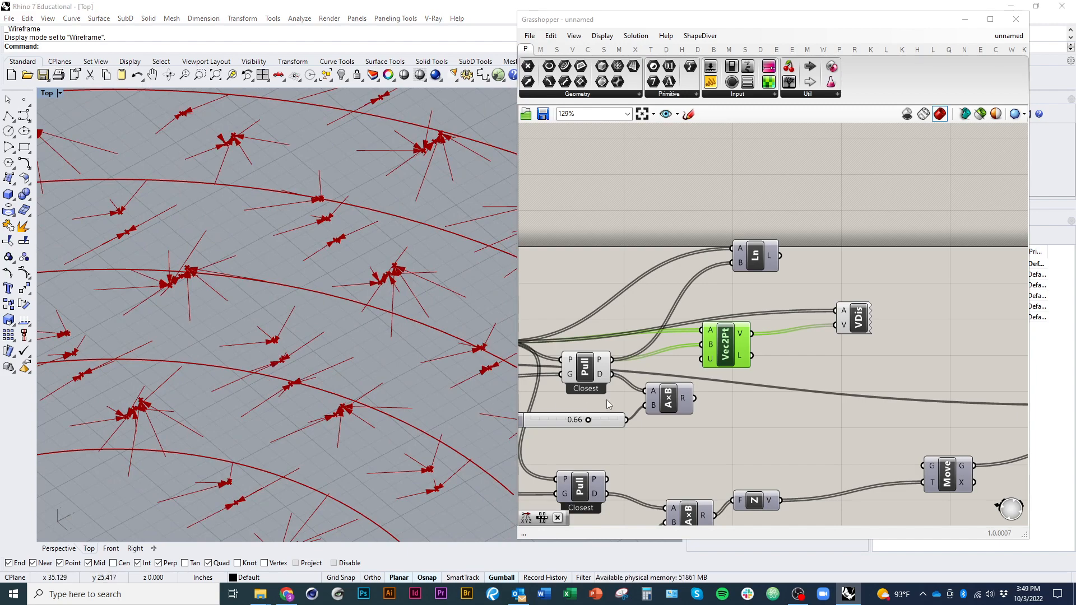
Step: Nudge Vector 2Pt and move the upper Multiplication with its slider directly beneath it
right_click_drag(547, 405, 694, 396)
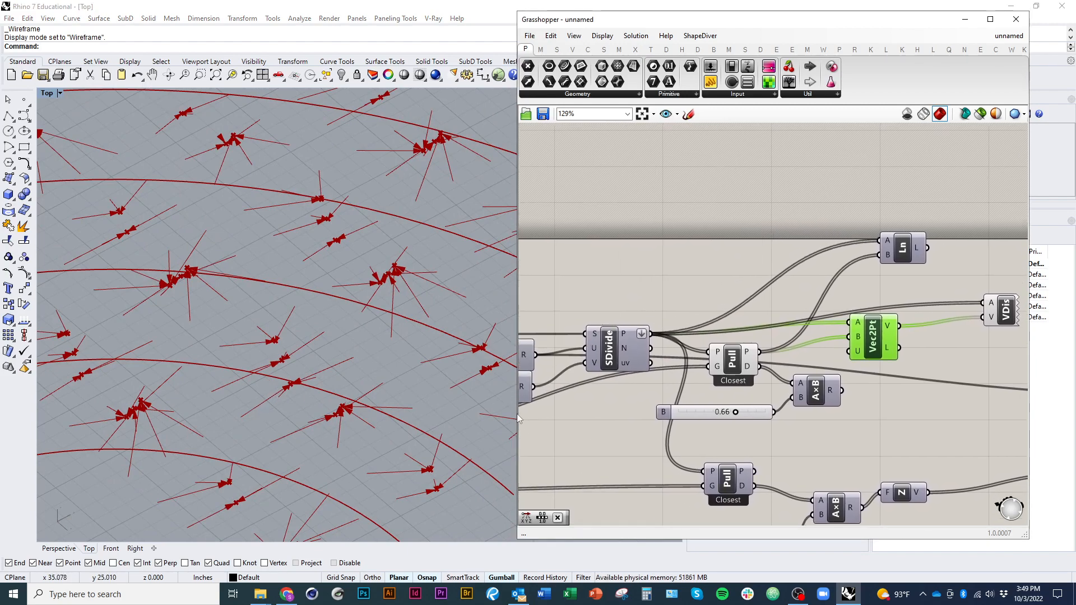
right_click_drag(881, 404, 763, 404)
left_click_drag(755, 357, 767, 362)
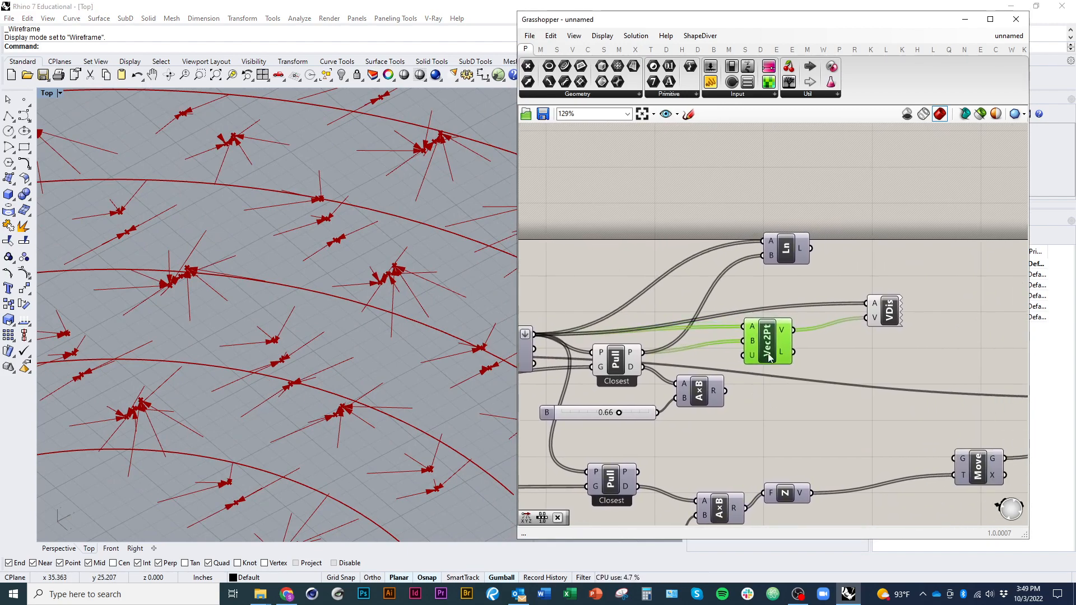
left_click(694, 399)
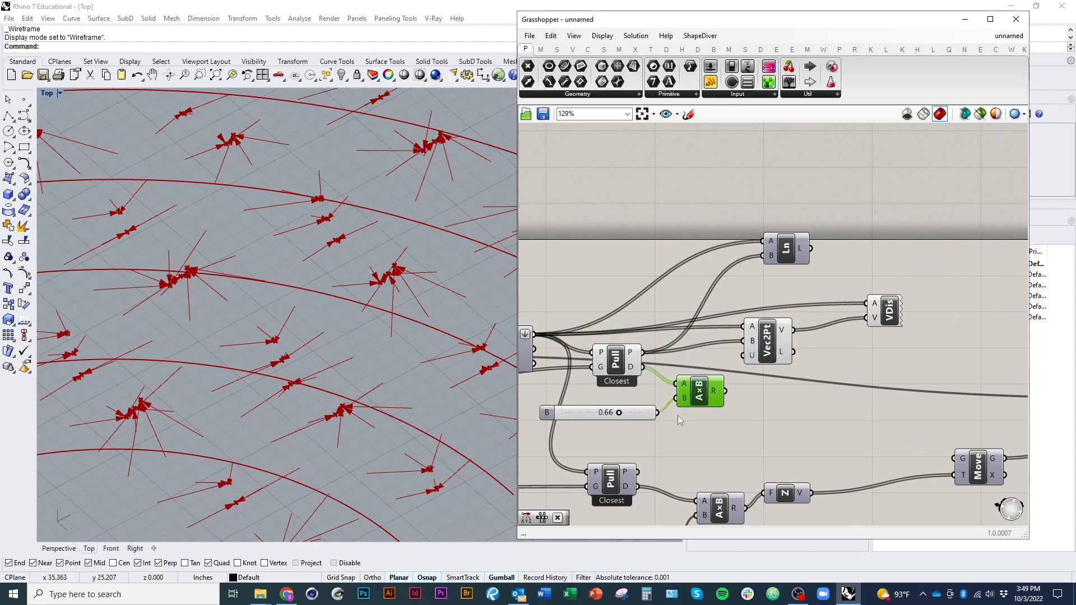
left_click(631, 417, "shift")
left_click_drag(701, 394, 777, 405)
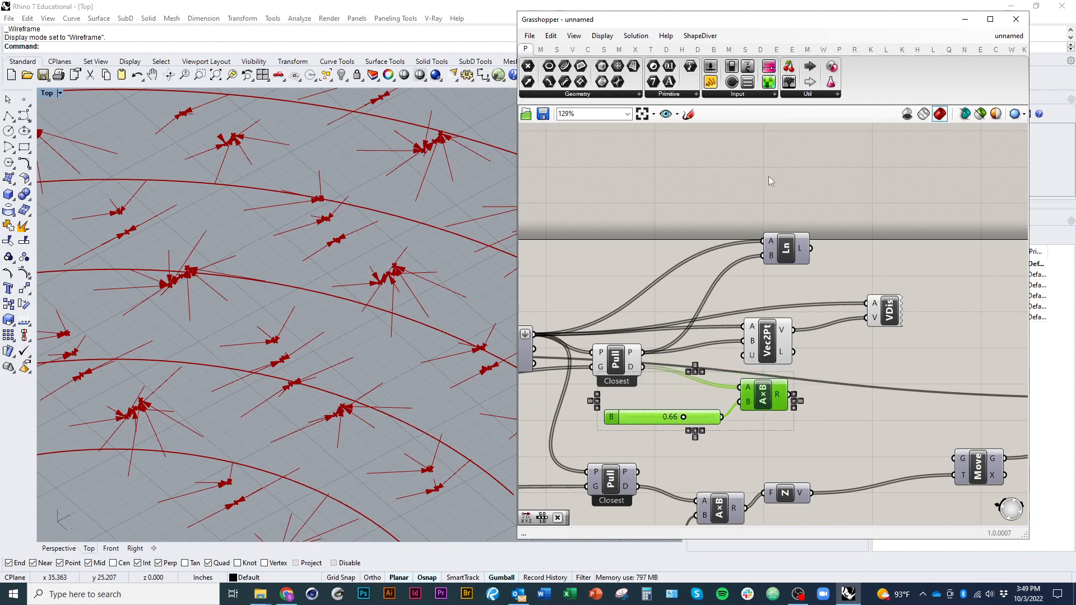
Step: Add an Amplitude component after Vector 2Pt, move Vector Display out of the way, and feed the V output into Amplitude
left_click(573, 51)
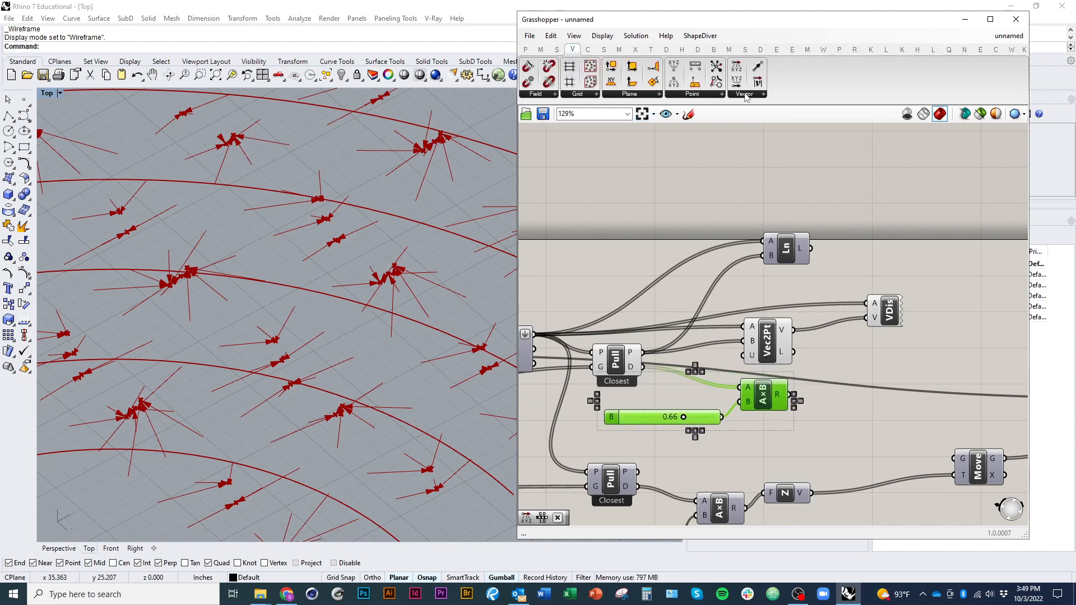
left_click(760, 95)
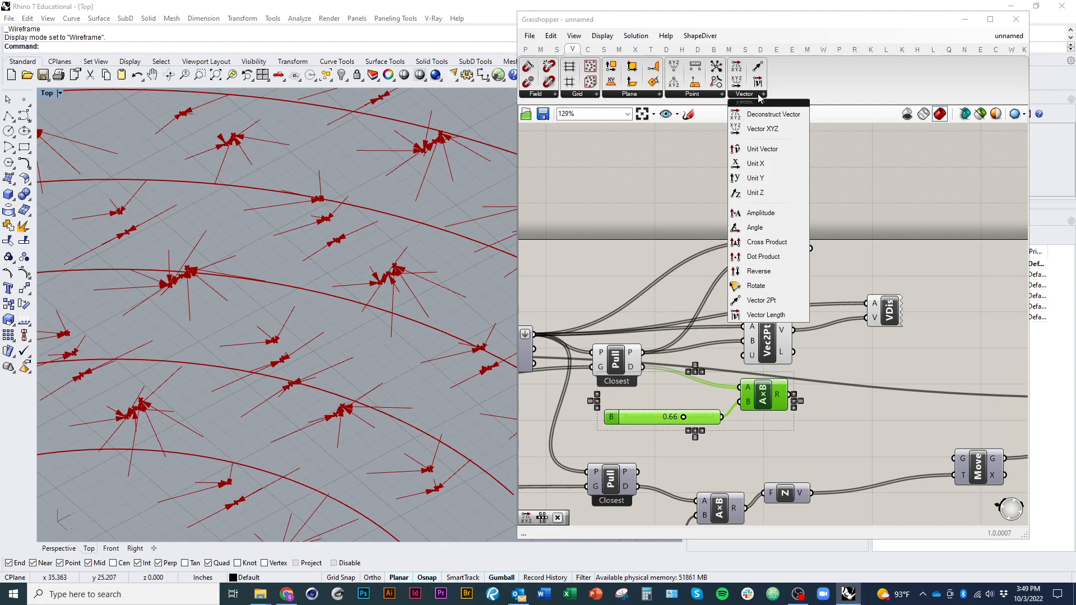
left_click_drag(760, 213, 922, 307)
left_click(871, 345)
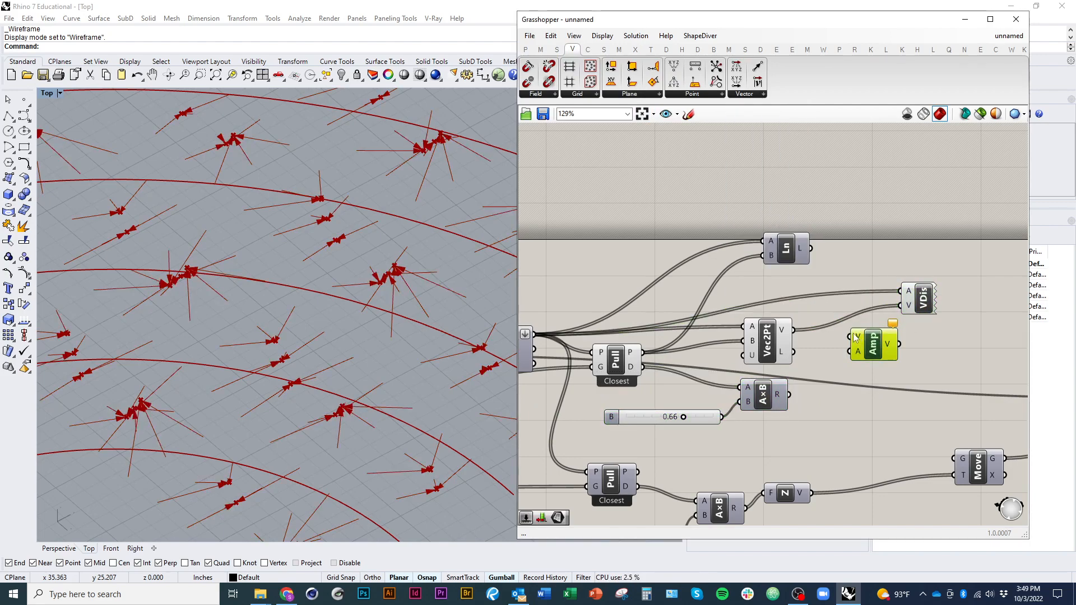
left_click_drag(794, 335, 793, 332)
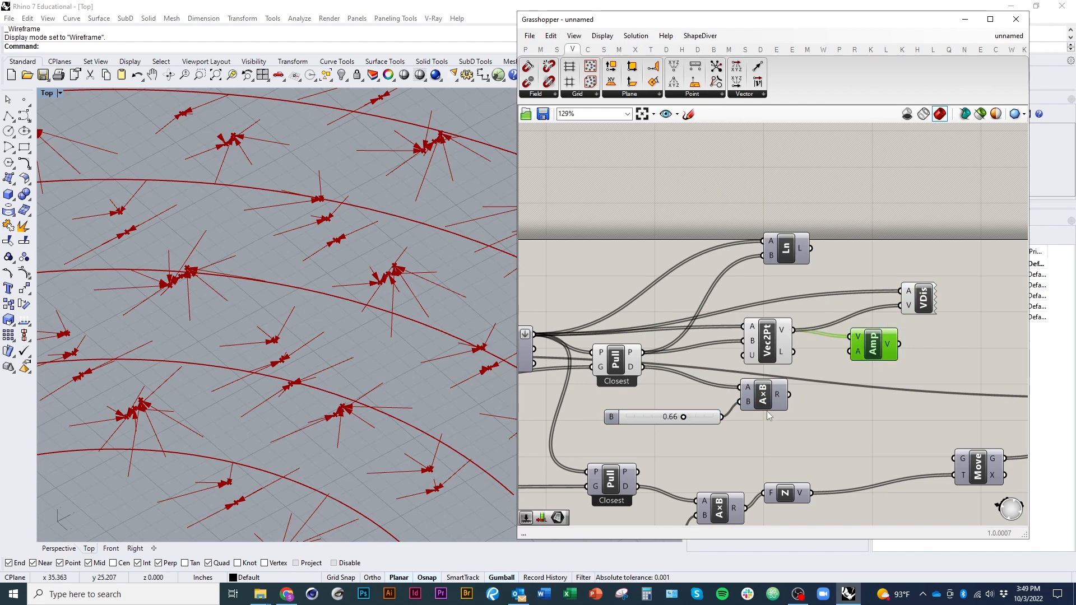
Step: Connect the upper Multiplication's result to Amplitude's A input and route Amplitude's vector into Vector Display
left_click(762, 407)
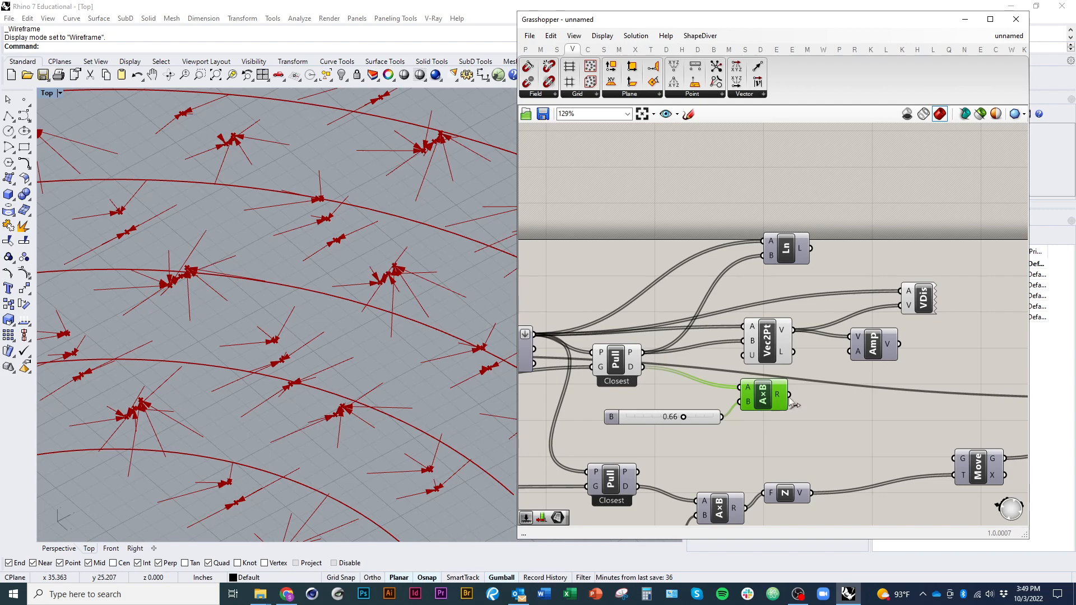
right_click_drag(884, 427, 782, 450)
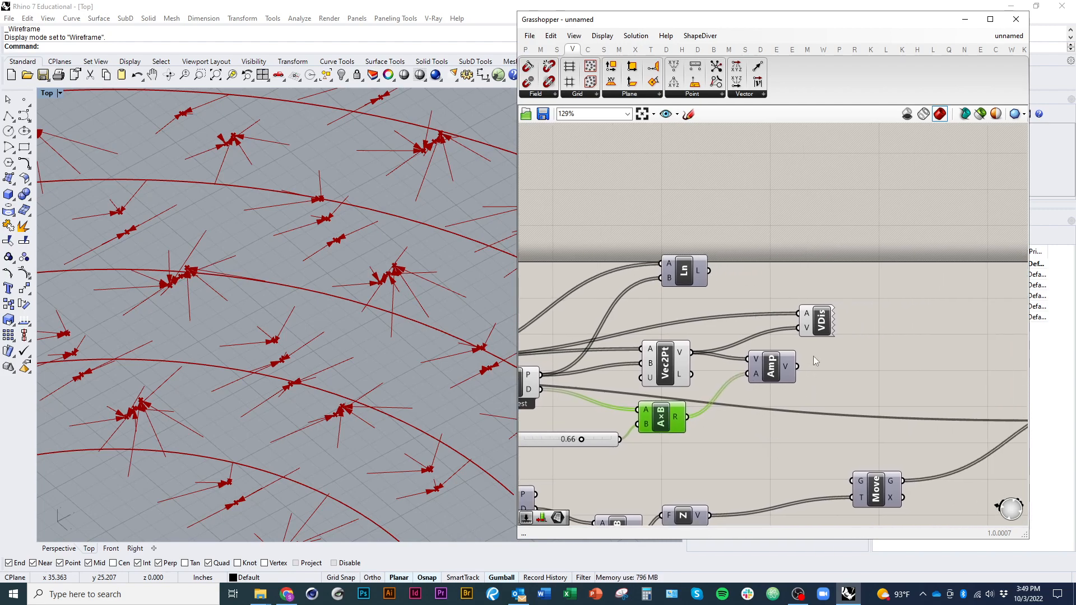
left_click(820, 330)
mouse_move(819, 331)
left_mouse_down()
mouse_move(840, 328)
mouse_move(818, 333)
left_mouse_up()
Step: Set the slider feeding the upper Multiplication's B input to 0.93
scroll(632, 427, "up", 2)
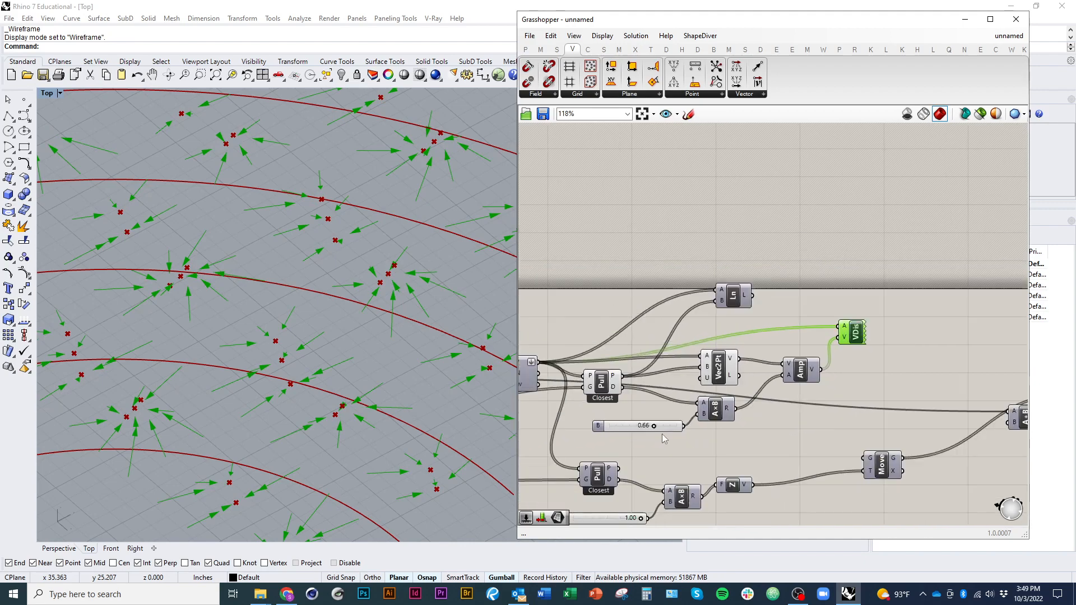
left_click_drag(650, 421, 677, 449)
scroll(783, 383, "down", 3)
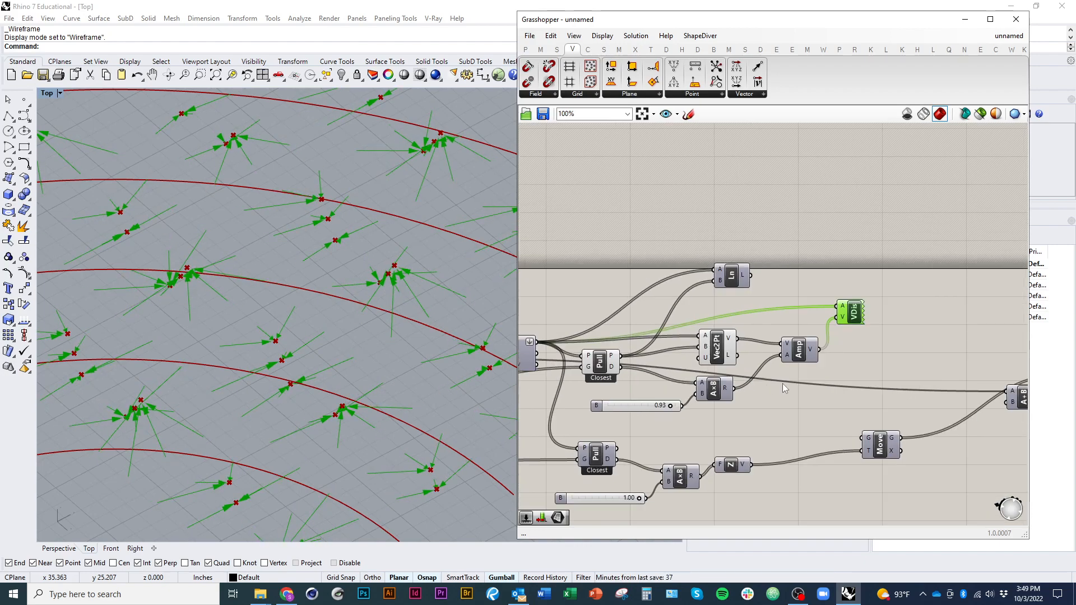
Step: Turn off the preview of the upper Pull and Vector 2Pt components
left_click(768, 351)
right_click(622, 300)
left_click(638, 319)
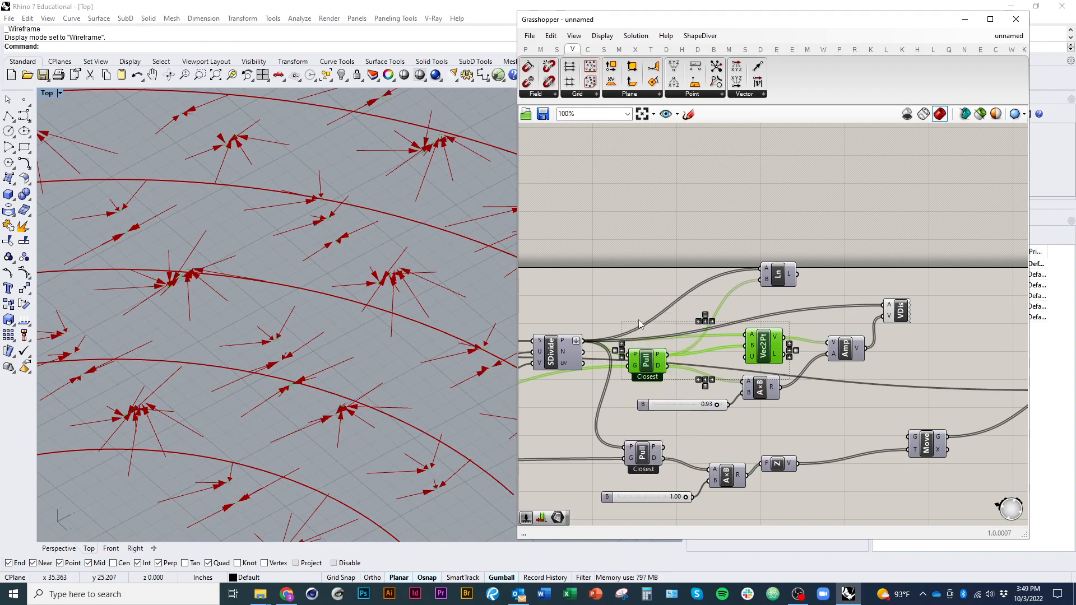
right_click_drag(810, 357, 654, 349)
left_click(739, 364)
Step: Duplicate the remaining Move component and place the copy beside Amplitude
right_click_drag(796, 364, 865, 378)
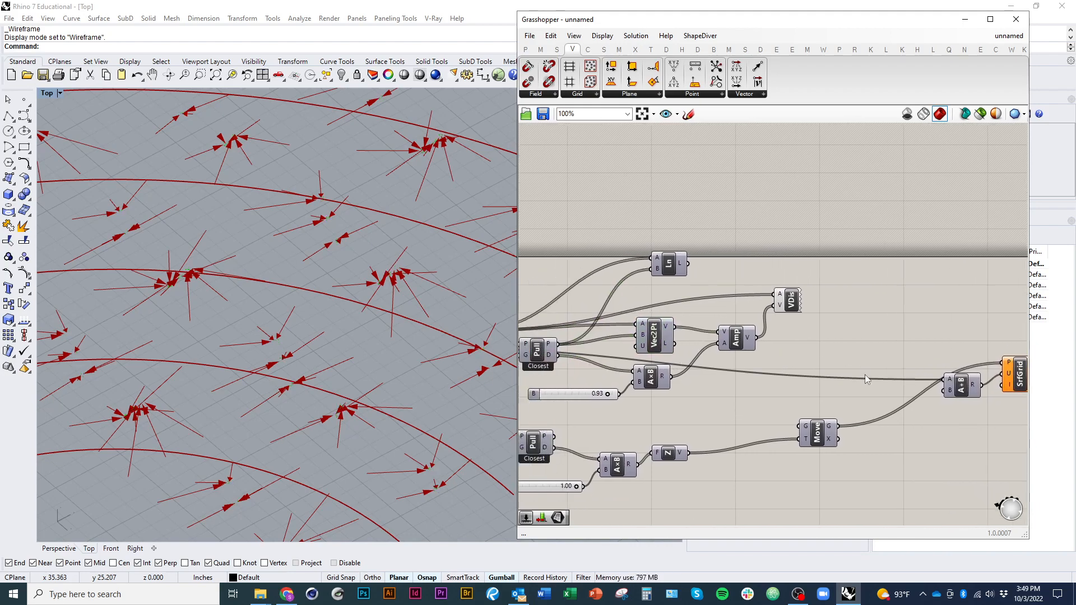
left_click(821, 441)
key("ctrl+c")
key("ctrl+v")
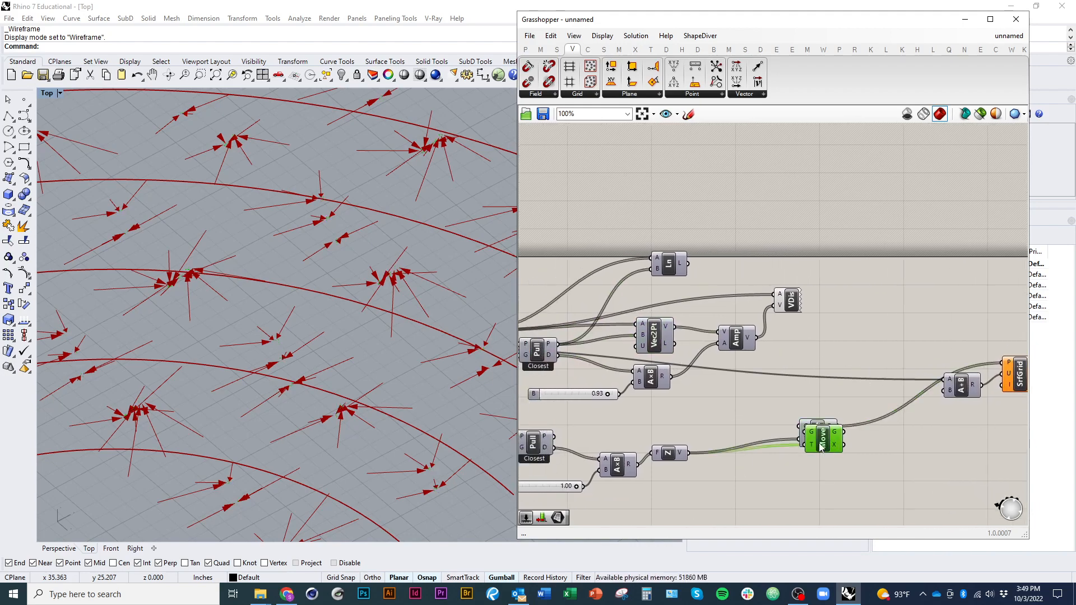
left_click_drag(819, 444, 757, 338)
Step: Connect the divided surface points and Amplitude's vector to the copied Move, and shift the original Move closer to it
right_click_drag(735, 354, 793, 366)
left_click_drag(538, 344, 850, 364)
right_click_drag(855, 410, 737, 392)
left_click_drag(742, 421, 789, 401)
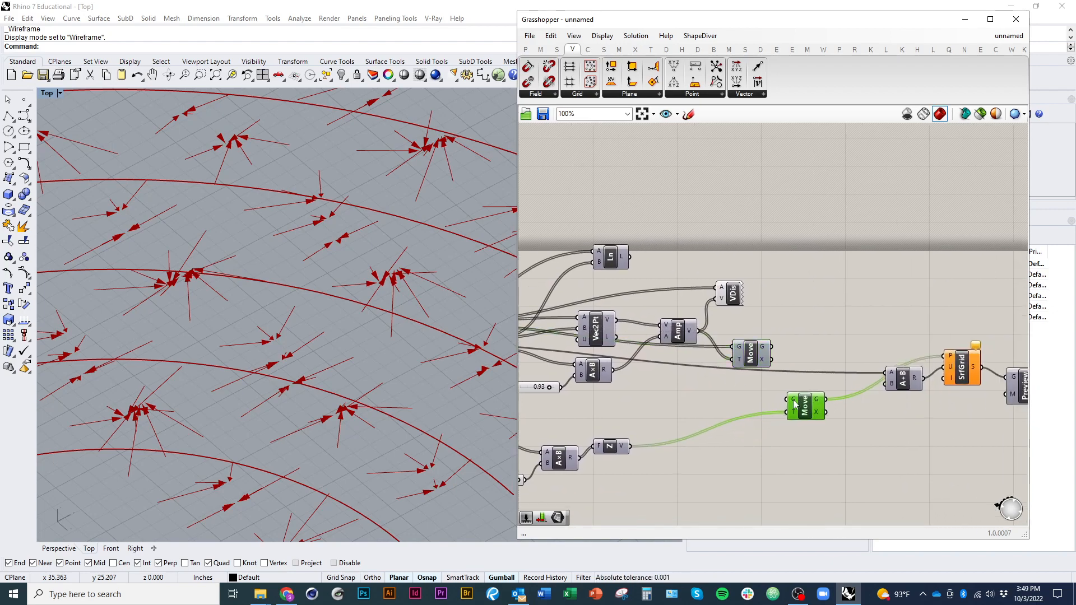
Step: Connect the geometry output of the Move driven by Amplitude to the geometry input of the vertical Move
left_click_drag(771, 347, 787, 398)
right_click_drag(794, 392, 748, 422)
scroll(266, 357, "up", 5)
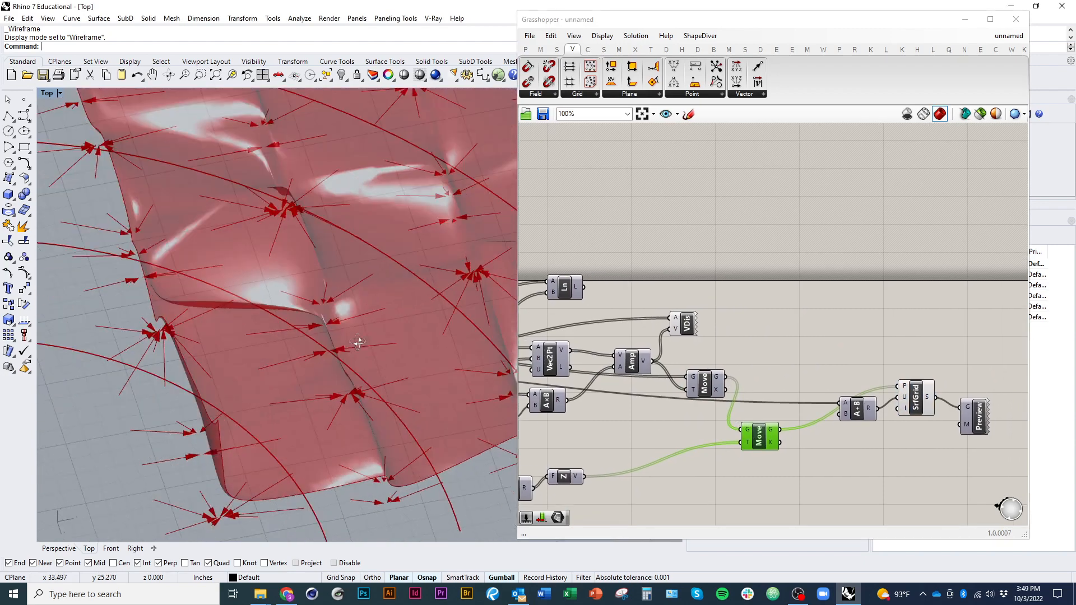
scroll(263, 357, "down", 5)
right_click_drag(272, 372, 463, 399)
Step: Set the slider feeding the upper Multiplication's B input to 0.49
right_click_drag(679, 424, 787, 425)
scroll(611, 419, "up", 3)
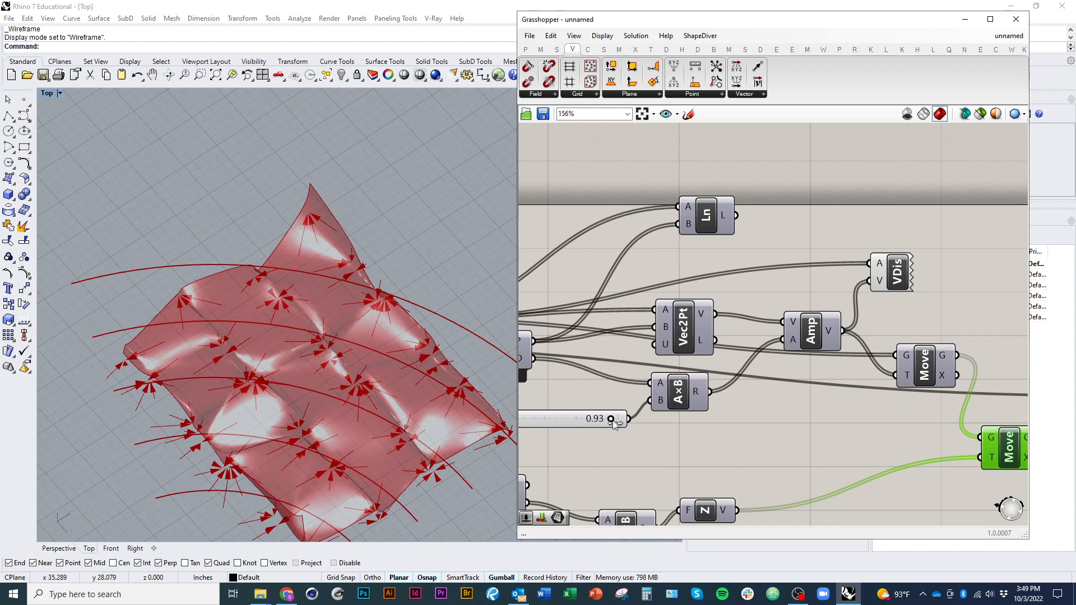
left_click_drag(611, 419, 565, 420)
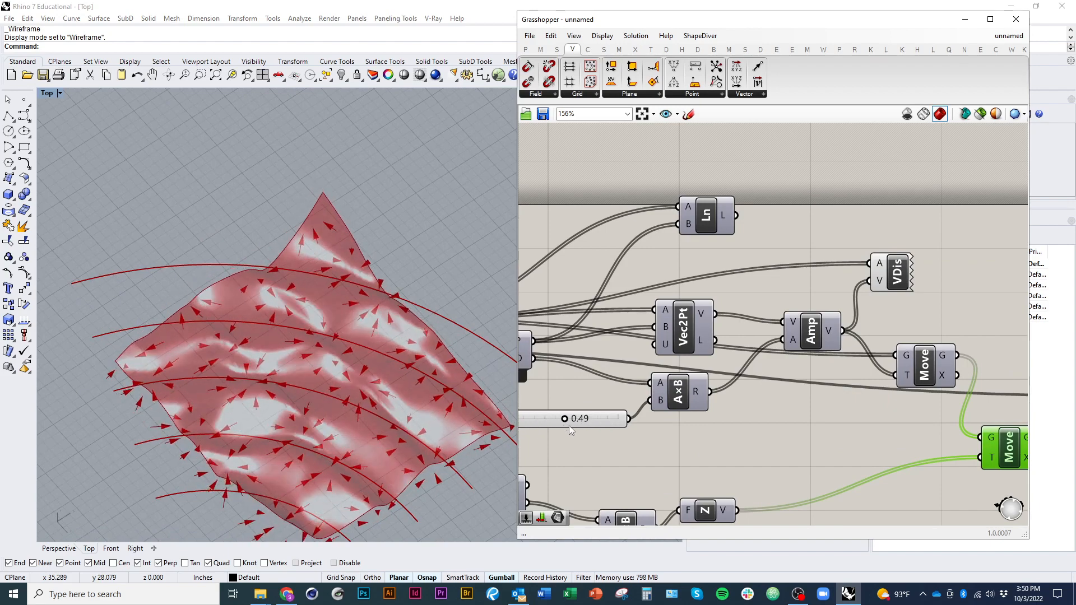
Step: Turn off the preview of the Vector Display component and set the upper Multiplication's B slider to 0.41
left_click(890, 282)
right_click(890, 283)
left_click(835, 224)
right_click_drag(263, 393, 382, 399)
right_click_drag(556, 429, 674, 413)
mouse_move(683, 406)
left_mouse_down()
mouse_move(698, 407)
mouse_move(674, 408)
left_mouse_up()
Step: Show the hidden arc curves around the displaced surface in Rhino
right_click_drag(412, 435, 415, 391)
scroll(416, 391, "down", 2)
key("ctrl+shift+h")
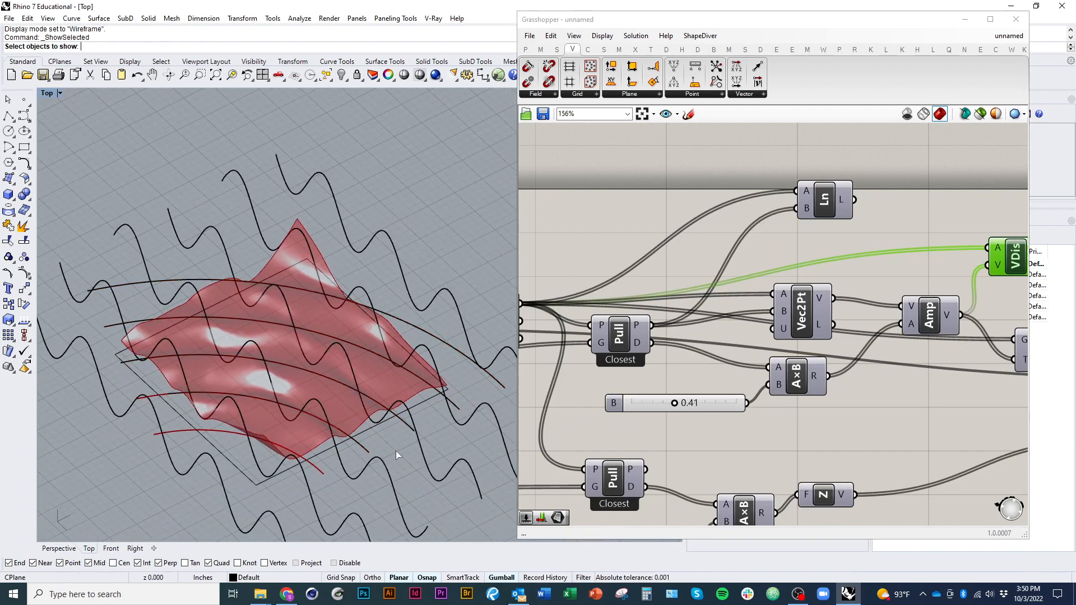
left_click(362, 447)
key("Return")
key("ctrl+shift+h")
left_click(323, 472)
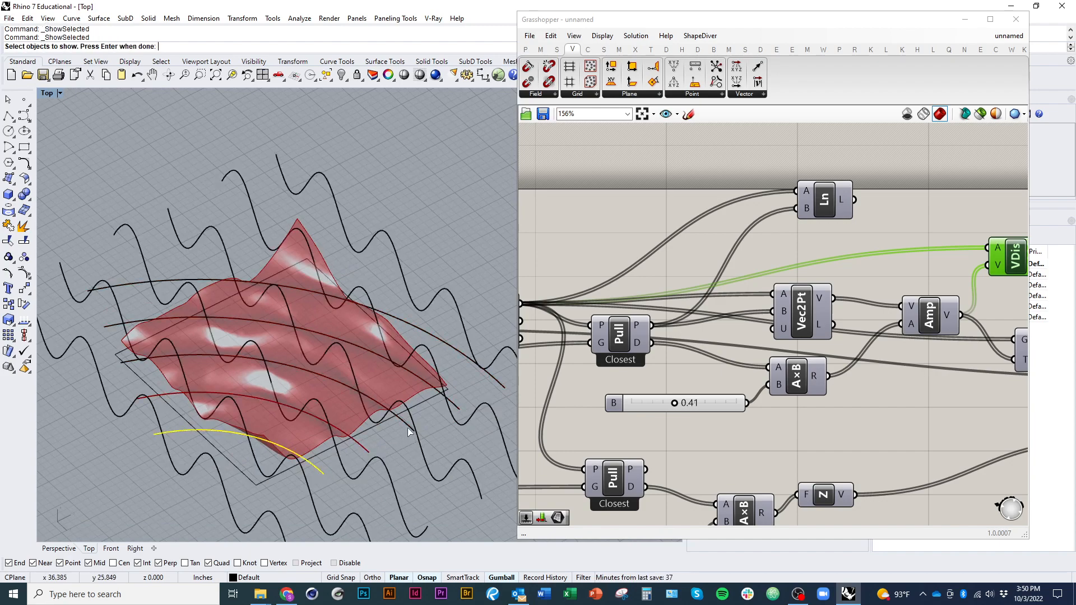
left_click(408, 427)
left_click(455, 401)
key("Return")
Step: Select the five arc curves and stretch them along the gumball's green axis so they extend farther beyond the surface
right_click_drag(484, 399, 443, 459)
left_click_drag(153, 386, 153, 385)
right_click_drag(225, 415, 249, 331)
mouse_move(306, 333)
left_mouse_down()
mouse_move(307, 379)
mouse_move(305, 321)
left_mouse_up()
right_click_drag(311, 331, 337, 460)
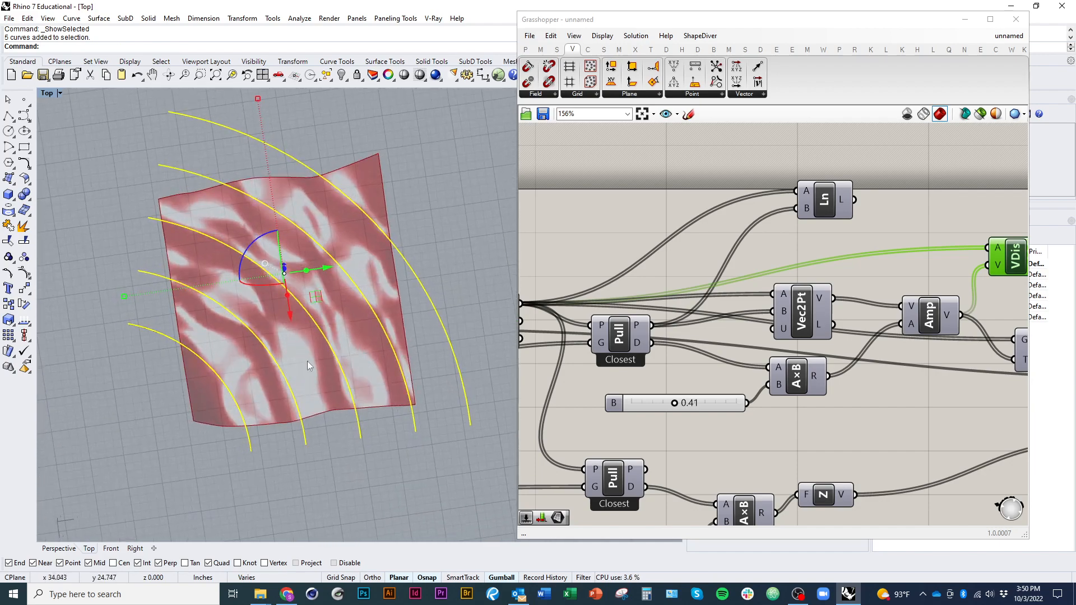
scroll(303, 356, "down", 3)
left_click_drag(159, 299, 119, 306)
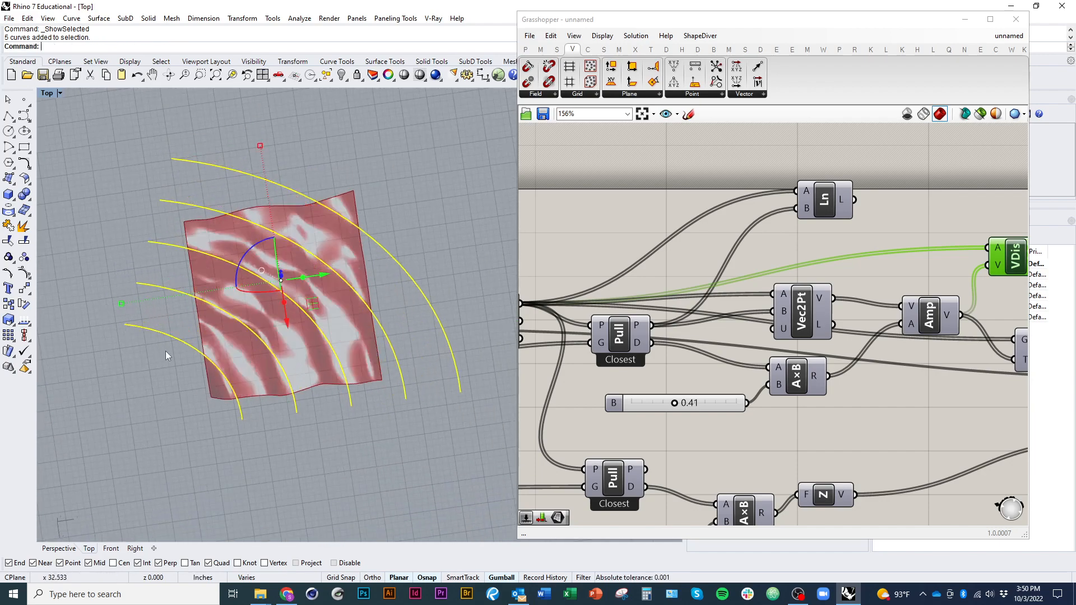
Step: Shift the selected arc curves vertically along the gumball's Z axis
right_click_drag(391, 441, 319, 316)
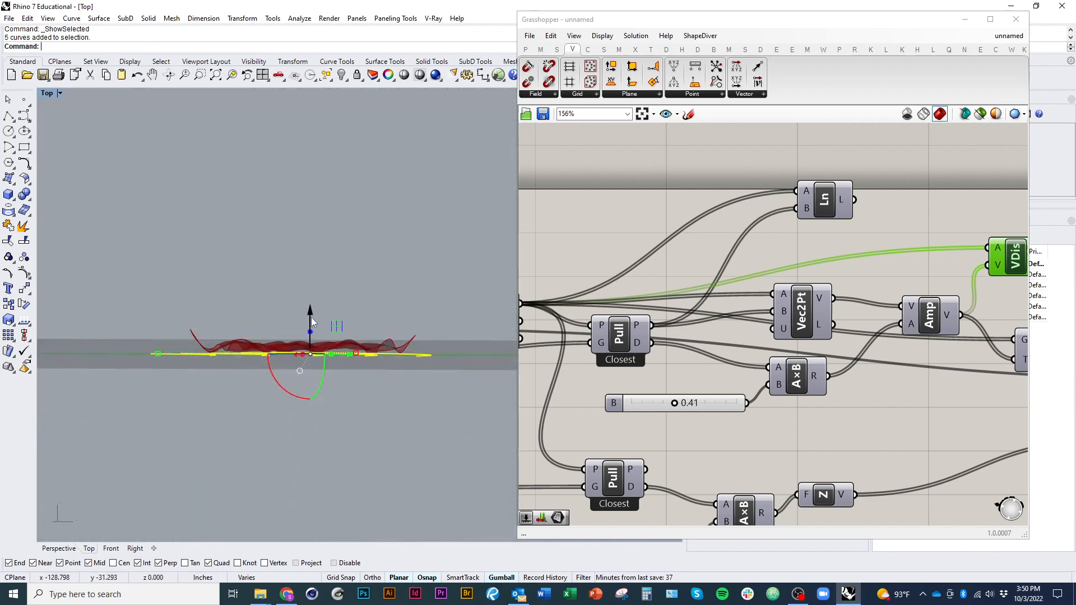
left_click_drag(312, 322, 319, 346)
right_click_drag(310, 339, 432, 304)
Step: Set the slider feeding the upper Multiplication's B input to 1.00
left_click(659, 384)
right_click_drag(659, 384, 755, 366)
left_click_drag(772, 386, 846, 394)
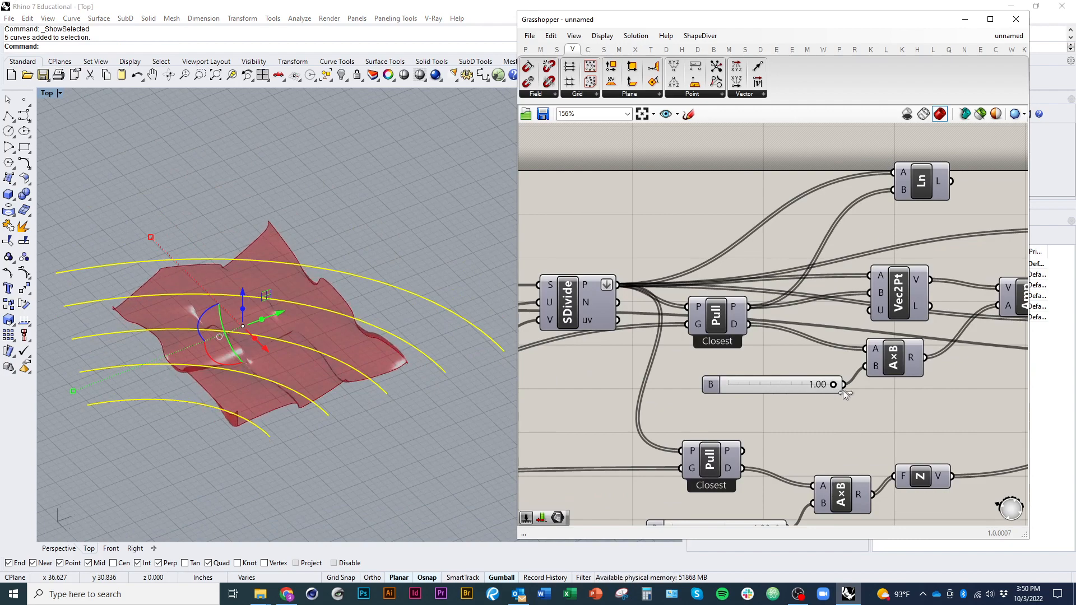
right_click_drag(457, 374, 491, 417)
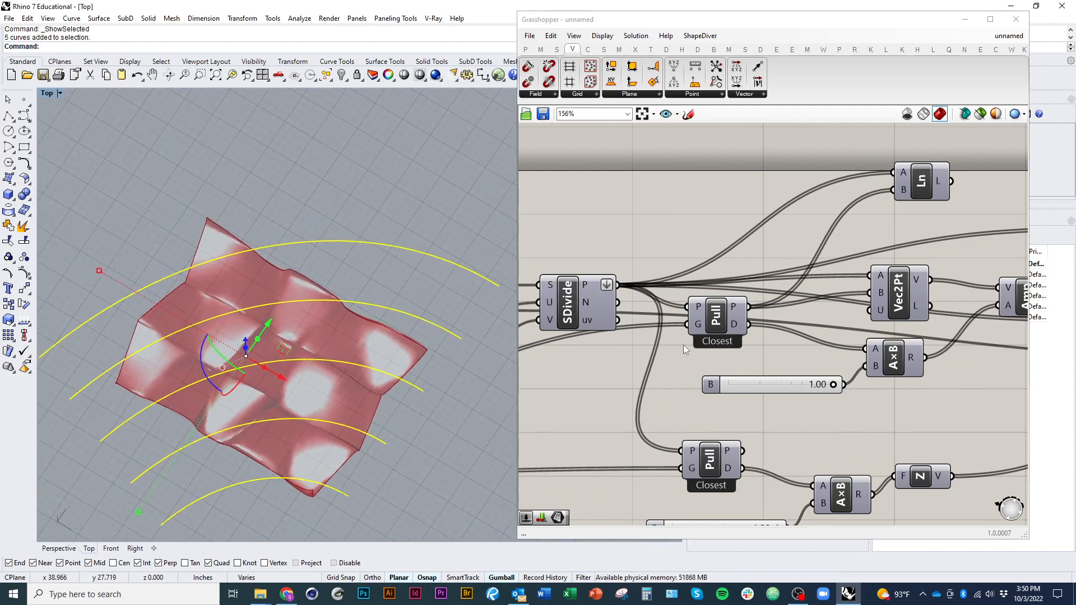
Step: Deselect the curves, switch the Rhino viewport to Rendered display, and turn off the SrfGrid component's preview
scroll(741, 325, "down", 5)
left_click(410, 267)
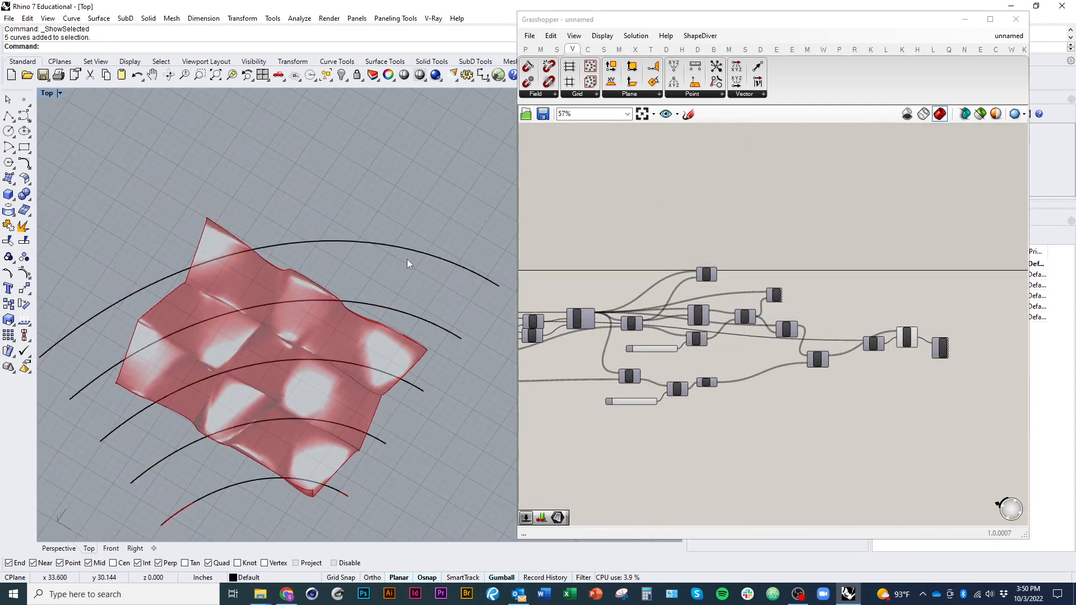
key("ctrl+alt+r")
right_click_drag(420, 319, 331, 314)
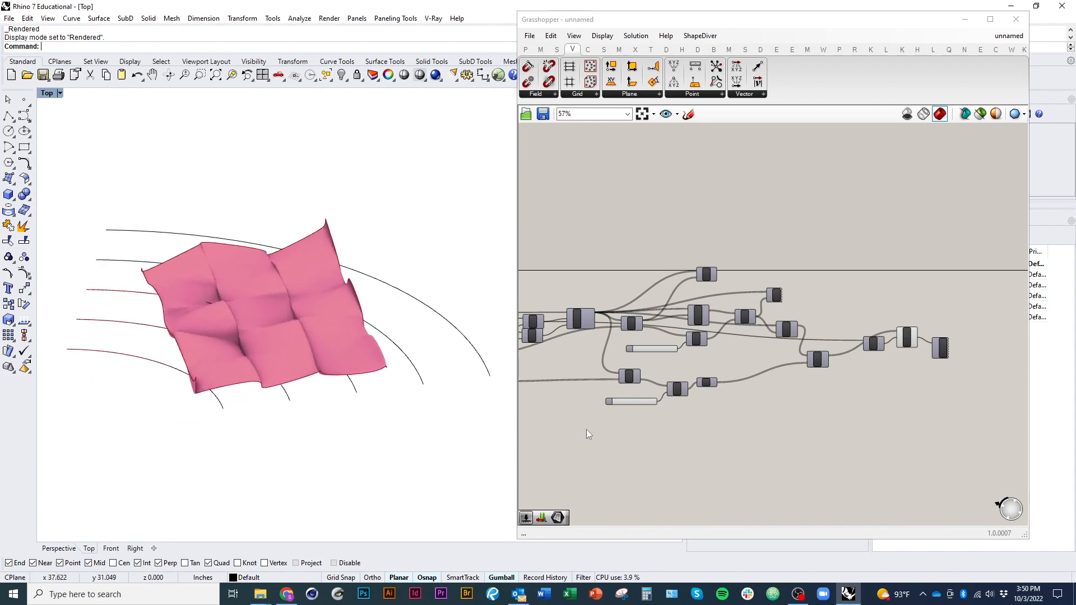
left_click(909, 343)
Step: Set the upper Multiplication's B slider to 0.64 and the lower Multiplication's B slider to 0.85
scroll(674, 352, "up", 6)
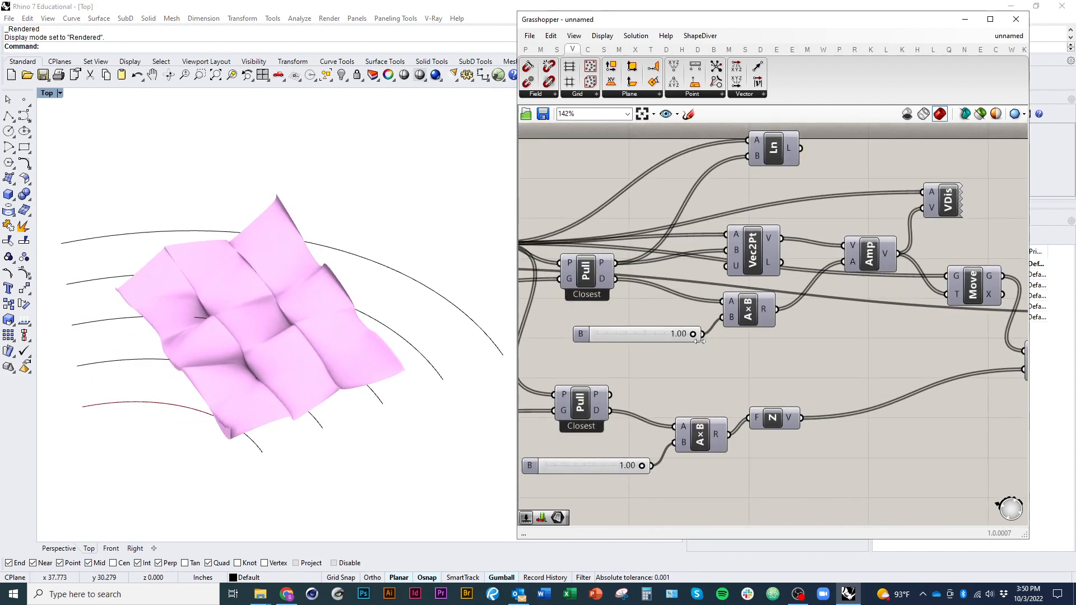
left_click_drag(670, 334, 604, 333)
scroll(394, 461, "down", 3)
right_click_drag(394, 460, 400, 426)
scroll(813, 313, "down", 3)
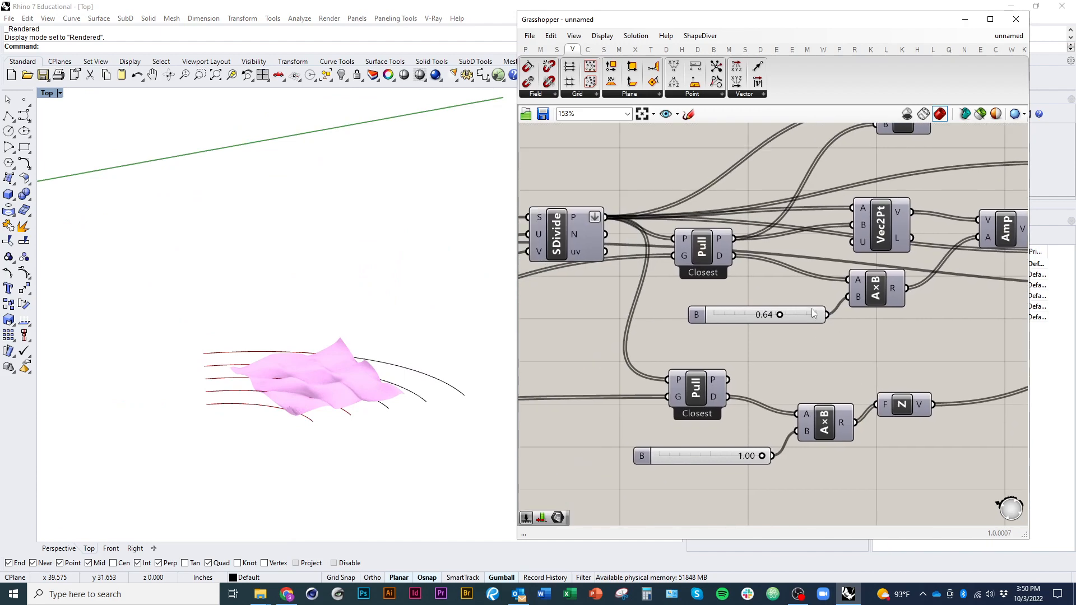
left_click_drag(762, 456, 735, 482)
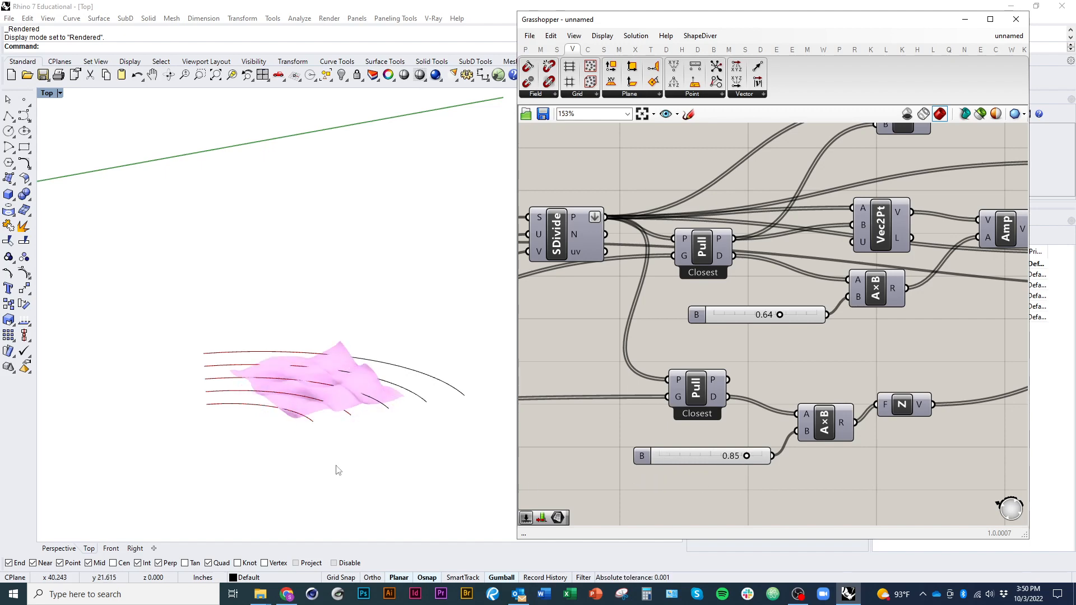
Step: Show the hidden wavy curves and the original flat surface in Rhino, leaving nothing selected
left_click_drag(339, 474, 270, 370)
key("ctrl+shift+h")
right_click_drag(441, 491, 361, 519)
left_click_drag(439, 508, 187, 440)
right_click(247, 476)
right_click_drag(247, 476, 317, 486)
key("Escape")
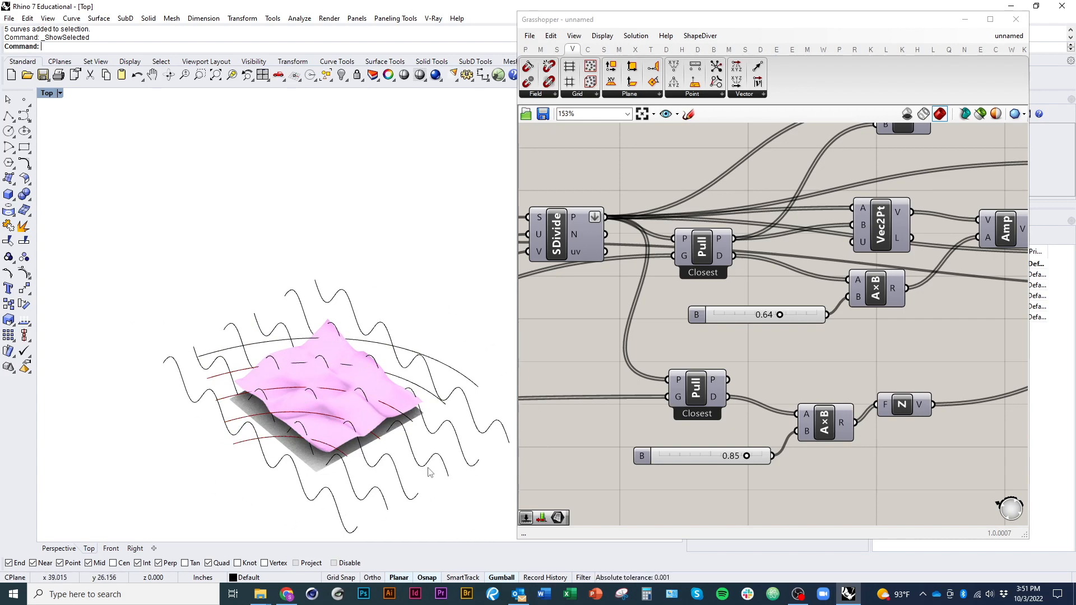
Step: Nudge the Divide Surface component and the upper Division component slightly to straighten the wires between them
scroll(328, 413, "up", 5)
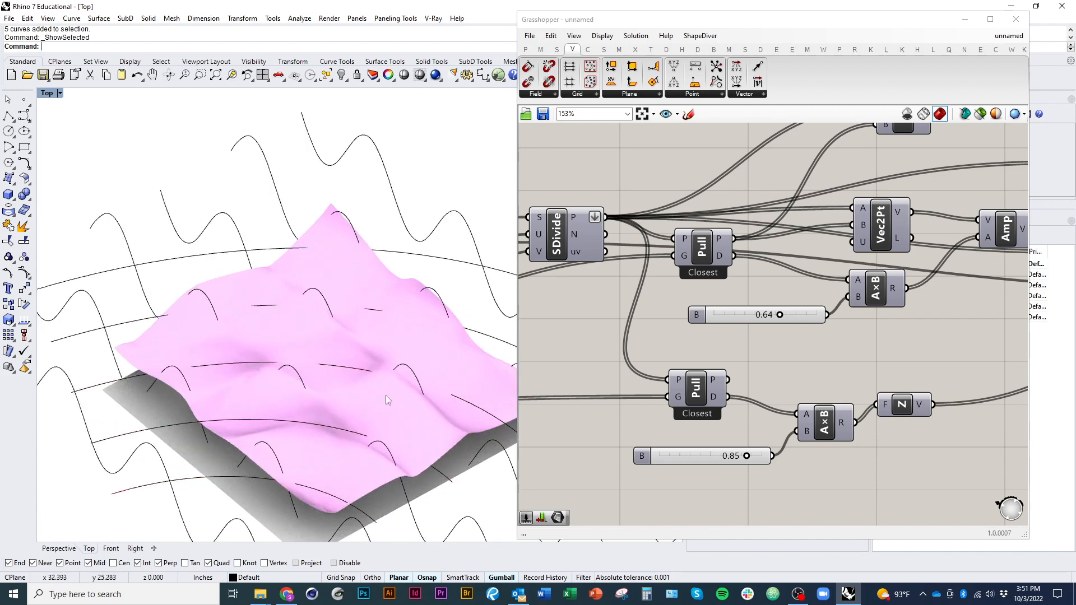
scroll(711, 344, "down", 4)
left_click(697, 261)
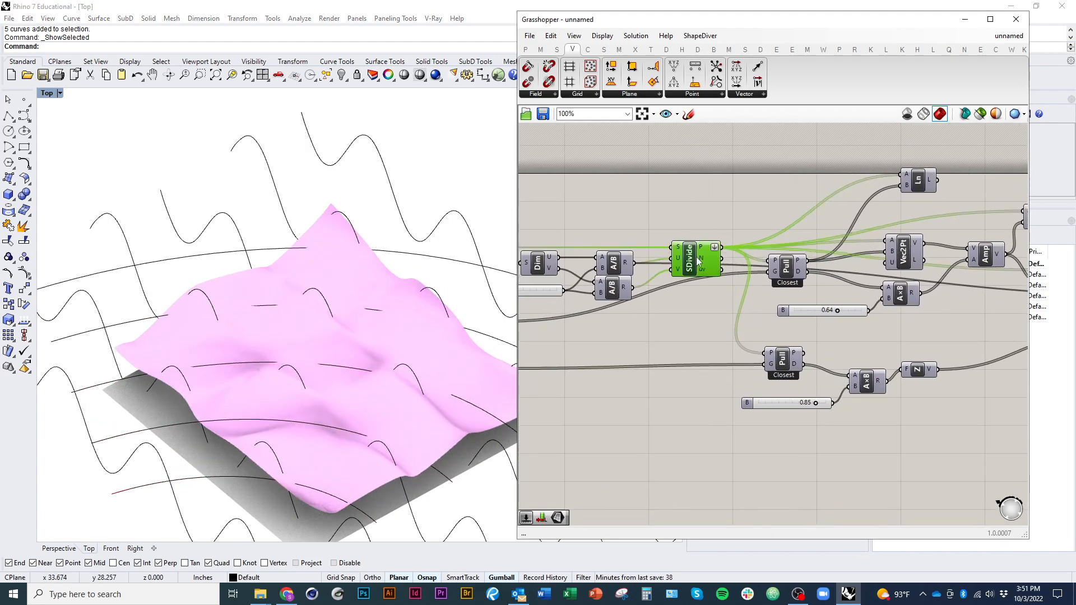
left_click_drag(697, 260, 694, 265)
left_click_drag(617, 272, 614, 269)
left_click(656, 348)
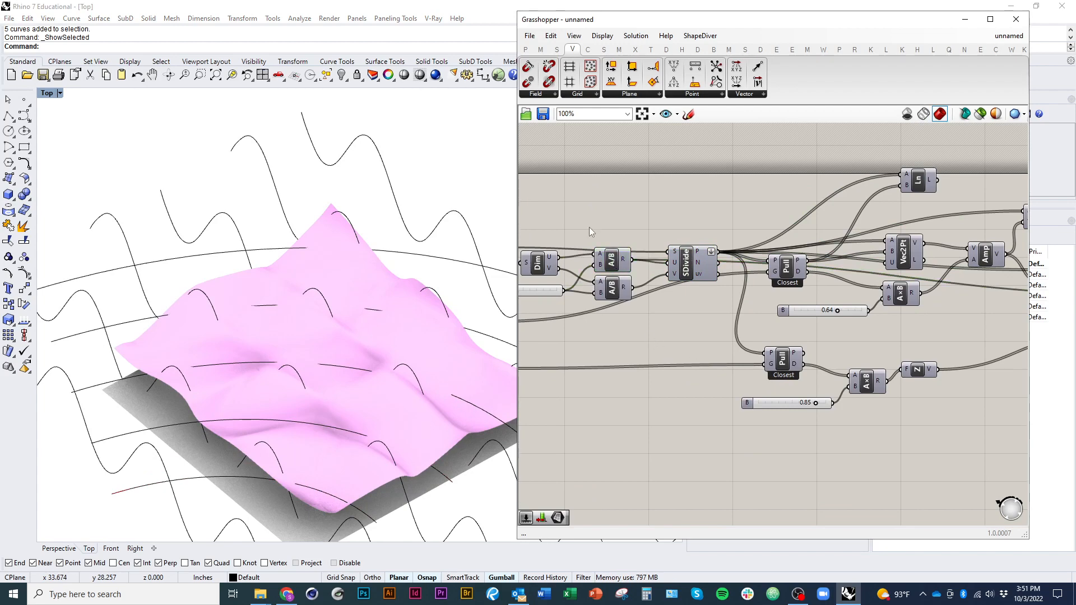